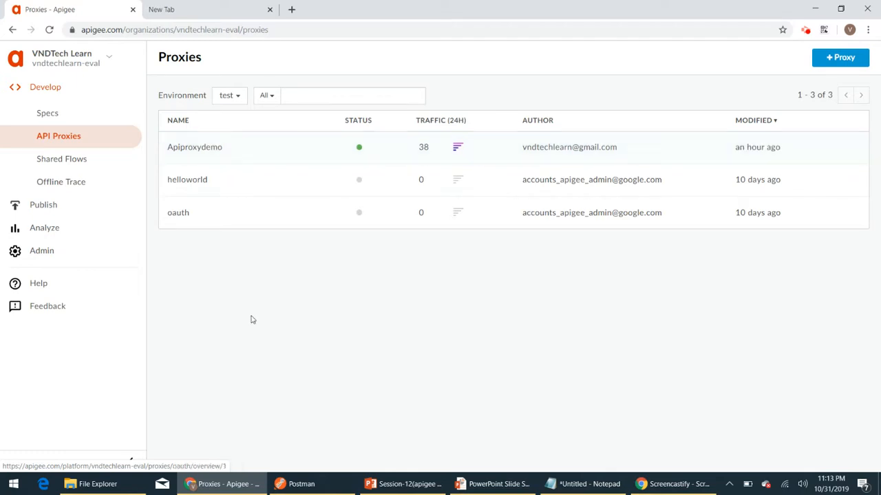
# Open Apiproxydemo's DEVELOP view and inspect the oauth2 Generate Access Token flow.
pyautogui.click(264, 153)
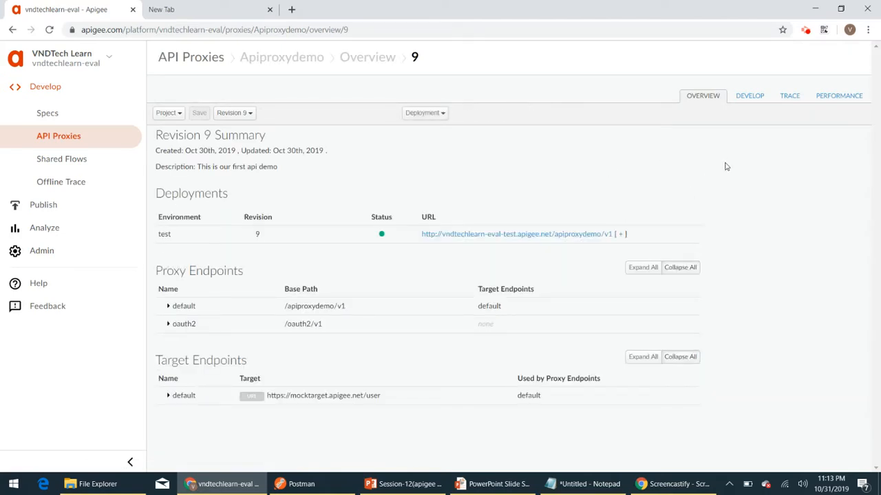
pyautogui.click(750, 97)
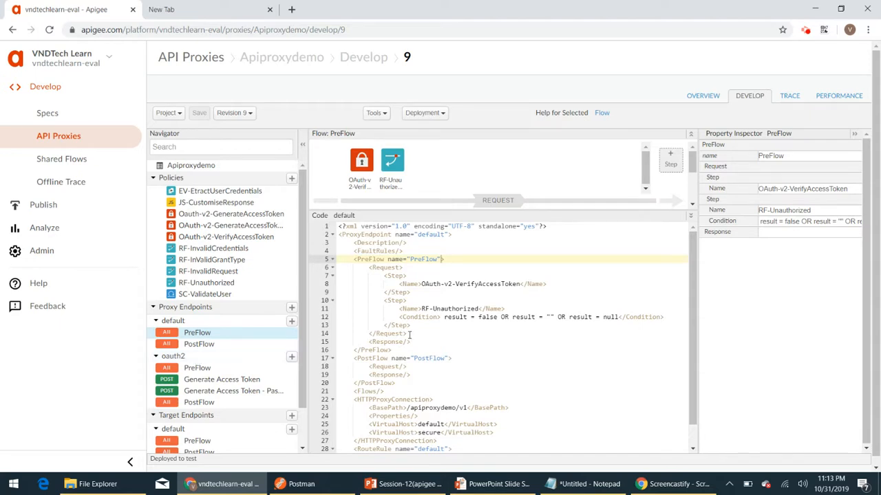
pyautogui.scroll(-1, 409, 335)
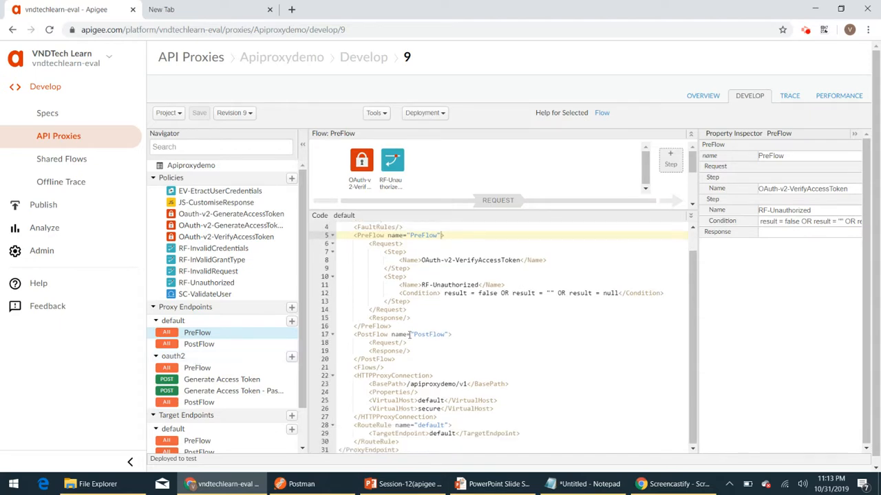
pyautogui.click(210, 382)
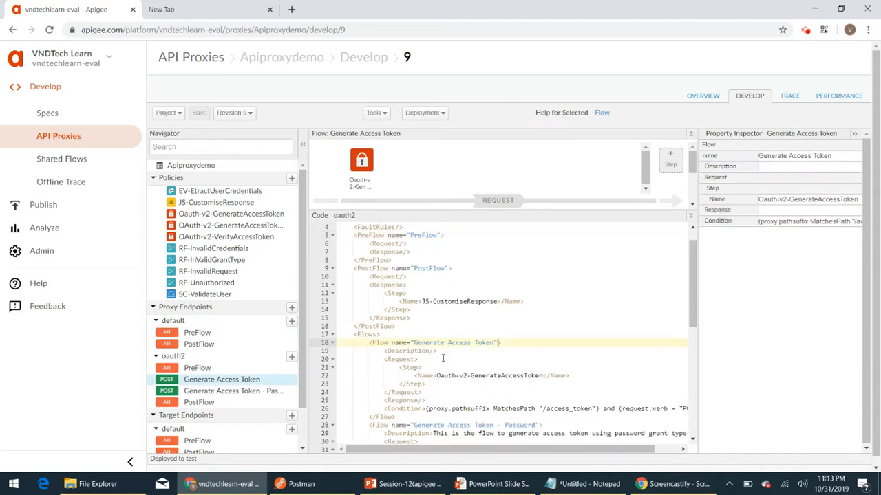
pyautogui.scroll(-1, 442, 358)
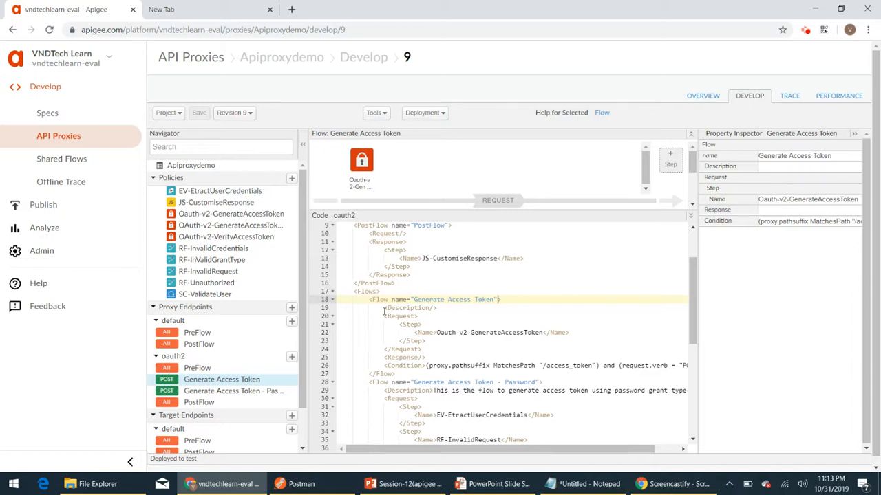
pyautogui.click(297, 483)
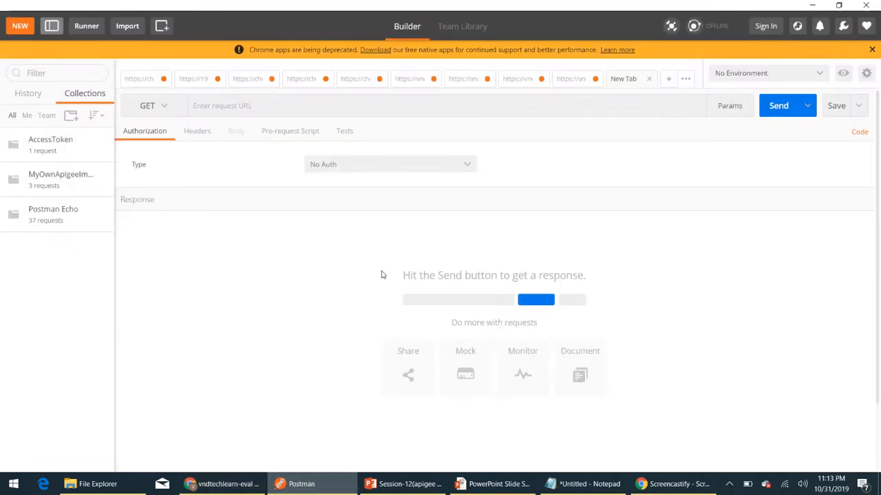
# Send the saved POST access_token request to get a fresh Guest-scope token.
pyautogui.click(566, 80)
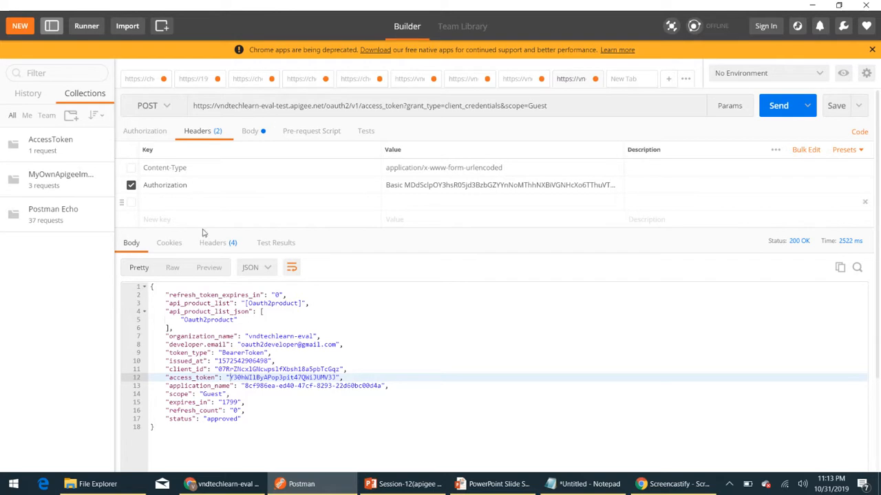
pyautogui.click(781, 105)
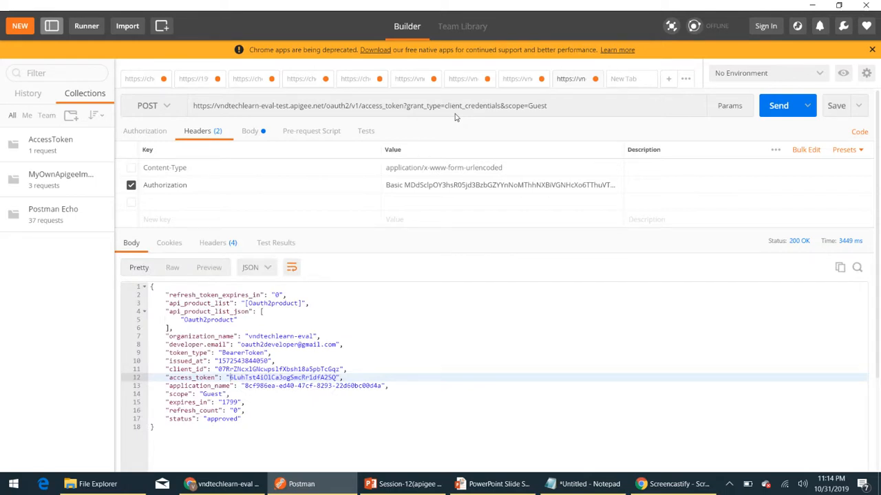
pyautogui.moveTo(156, 428); pyautogui.dragTo(152, 287)
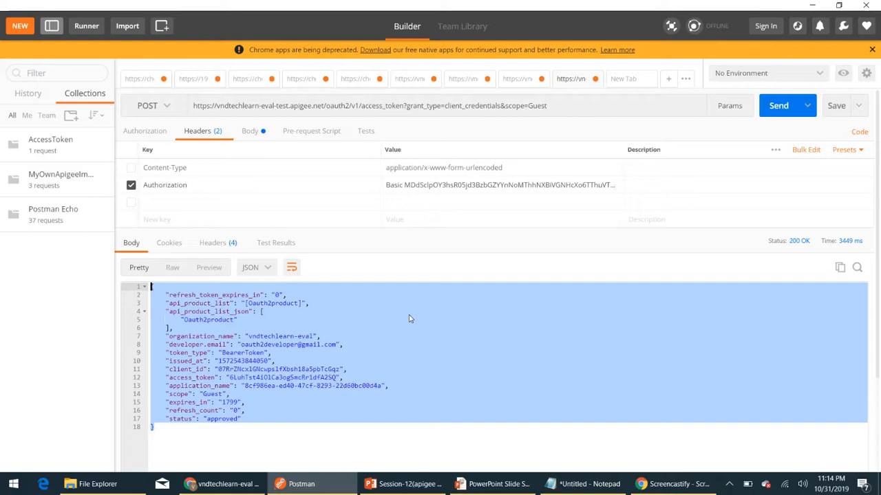
pyautogui.click(405, 484)
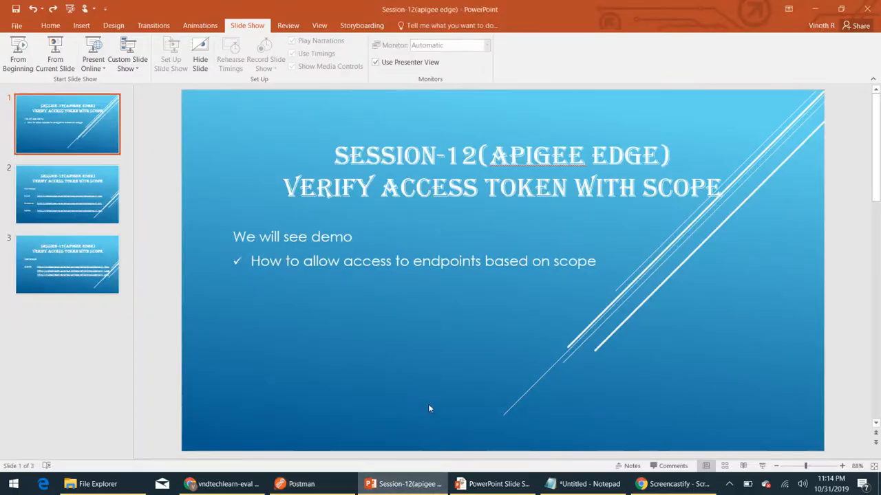
# Review the scope-to-URL slide, then copy the Guest /v1/user URL from Notepad.
pyautogui.click(495, 484)
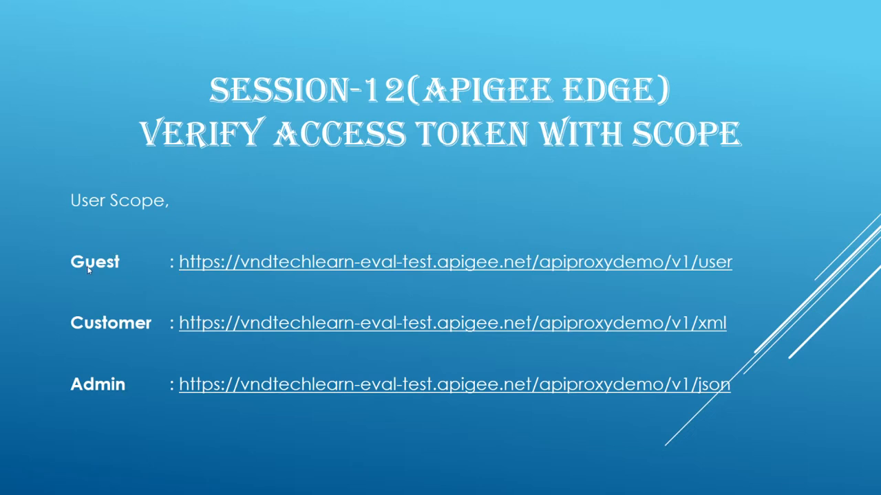
pyautogui.hotkey('alt', 'Tab')
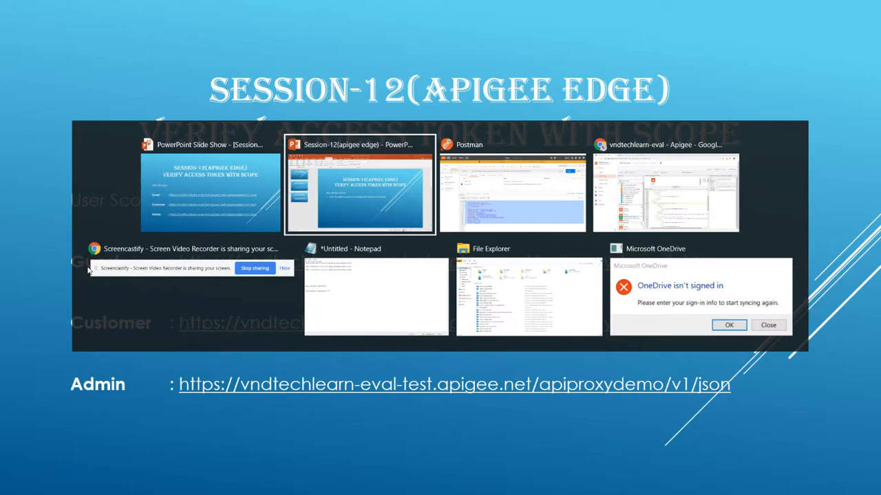
pyautogui.press('Tab')
pyautogui.press('Tab')
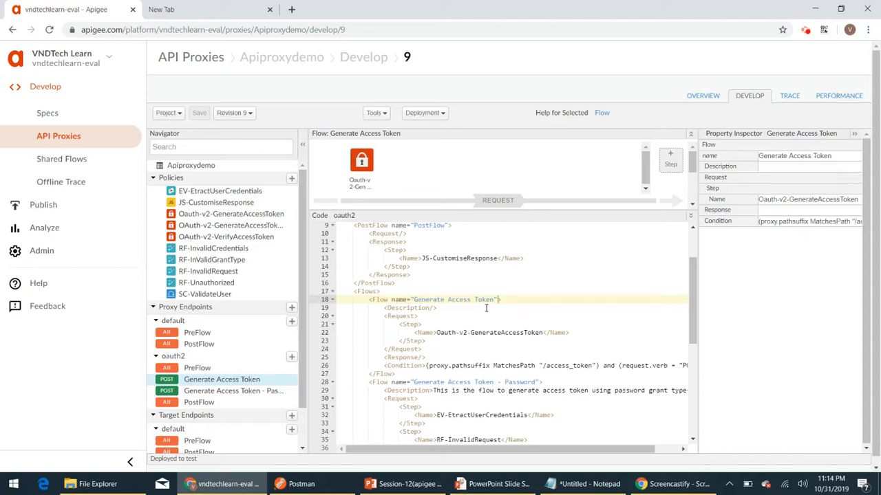
pyautogui.scroll(2, 462, 348)
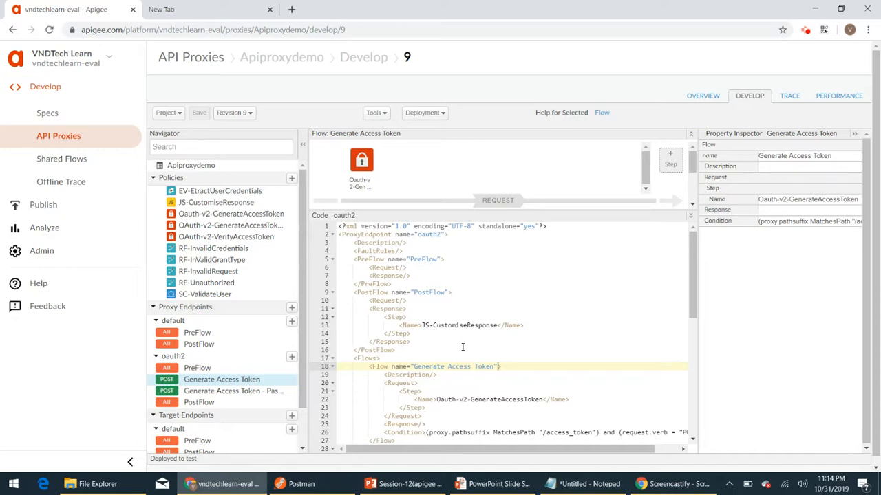
pyautogui.click(585, 484)
pyautogui.moveTo(304, 30); pyautogui.dragTo(2, 29)
pyautogui.hotkey('ctrl', 'c')
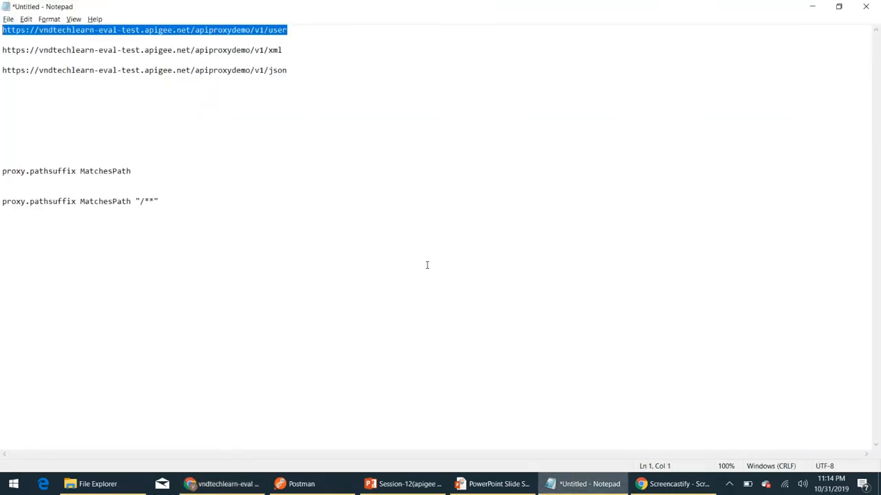
pyautogui.hotkey('alt', 'Tab')
pyautogui.hotkey('alt', 'Tab')
pyautogui.hotkey('alt', 'Tab')
pyautogui.hotkey('alt', 'Tab')
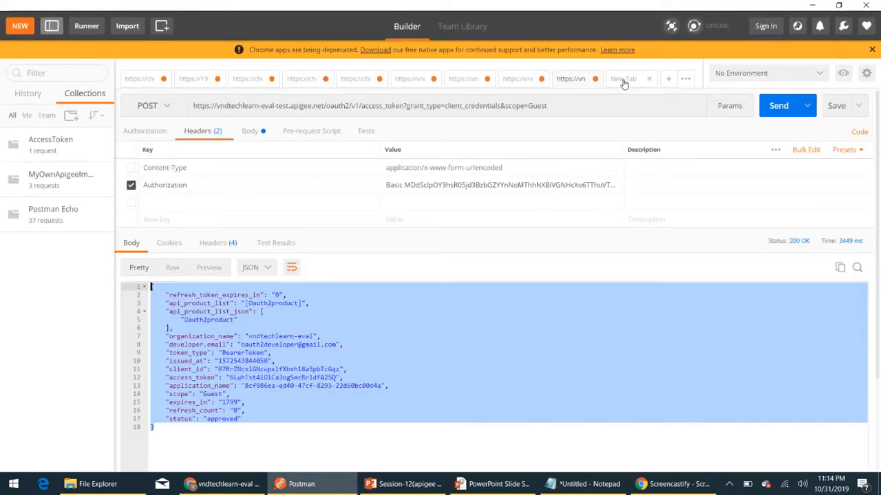
# Create a GET request to the apiproxydemo /v1/user URL with an Authorization header key.
pyautogui.click(623, 80)
pyautogui.click(211, 107)
pyautogui.hotkey('ctrl', 'v')
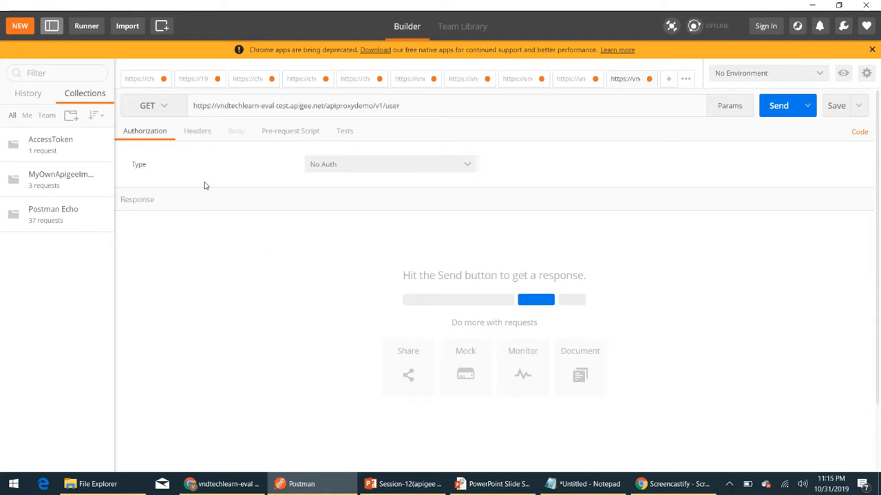
pyautogui.click(197, 131)
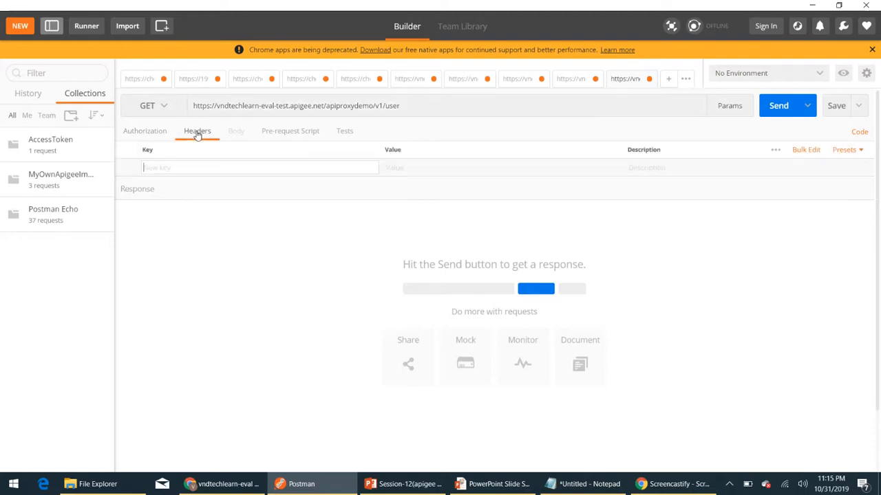
pyautogui.click(203, 169)
pyautogui.write('Auth')
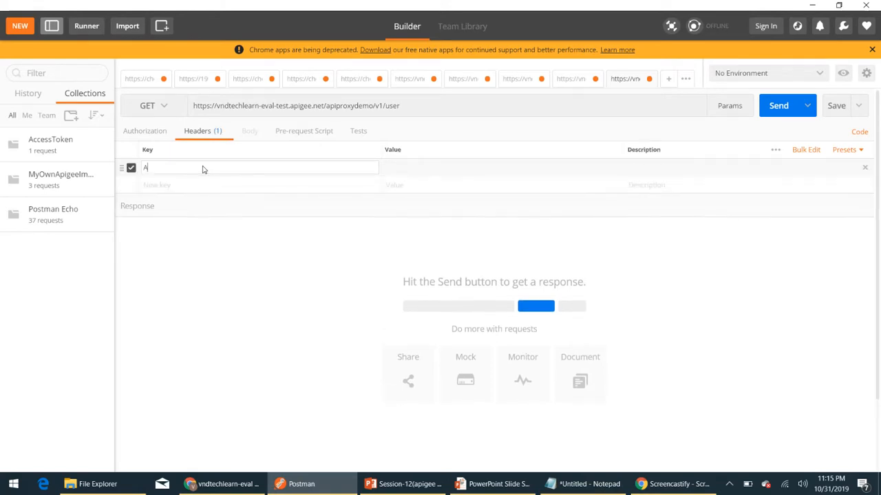
pyautogui.press('BackSpace')
pyautogui.press('BackSpace')
pyautogui.press('BackSpace')
pyautogui.write('th')
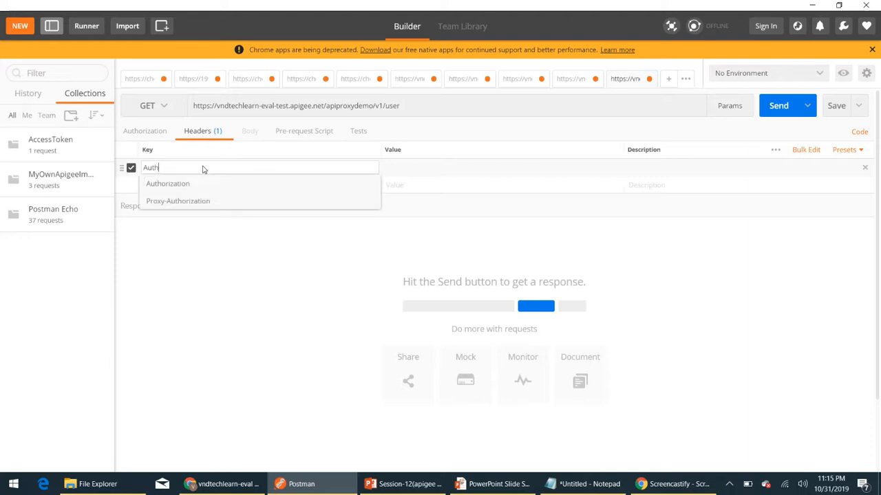
pyautogui.click(195, 188)
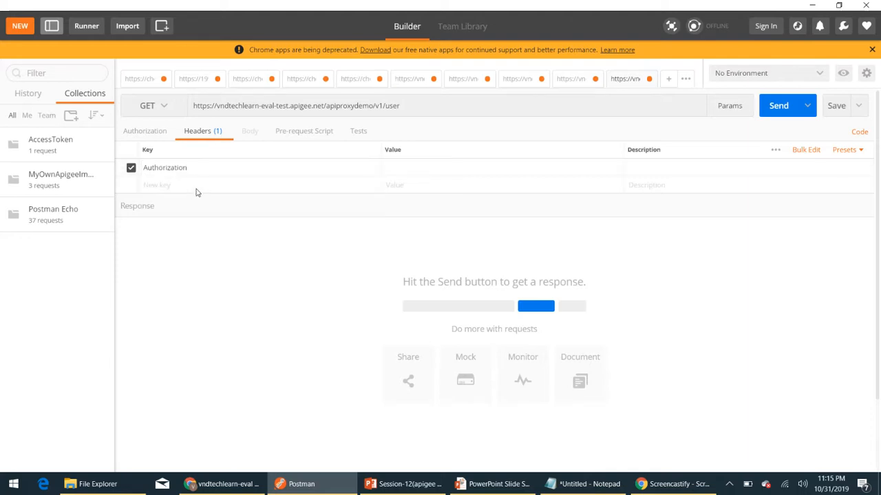
pyautogui.click(434, 172)
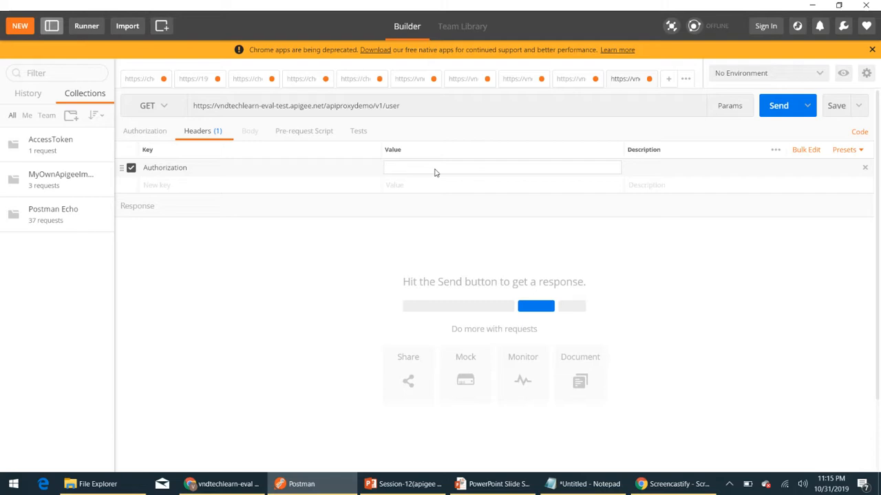
# Copy the Basic credential from access_token_password into the header and send, getting 401 Unauthorized.
pyautogui.click(523, 82)
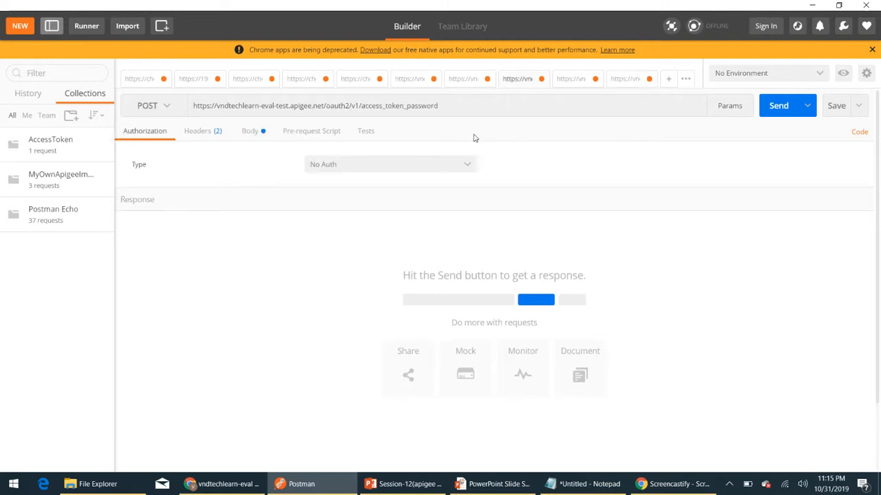
pyautogui.click(198, 138)
pyautogui.doubleClick(430, 191)
pyautogui.tripleClick(430, 191)
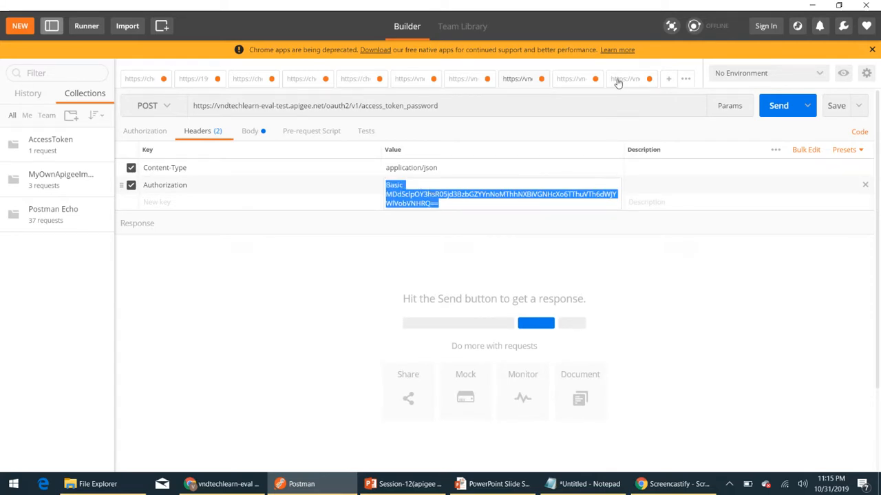
pyautogui.click(617, 82)
pyautogui.click(406, 174)
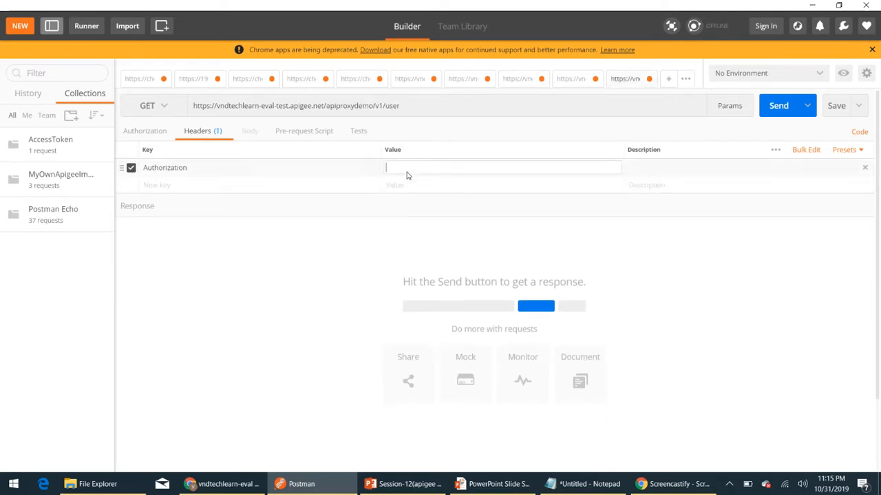
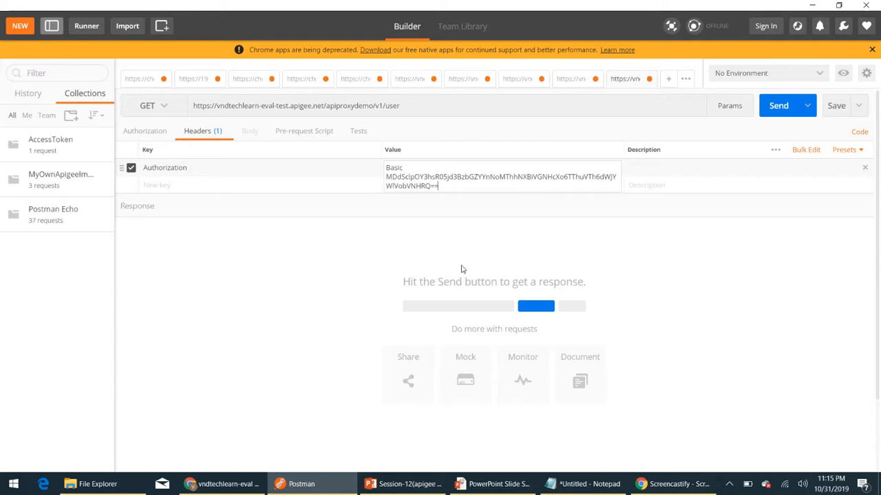
pyautogui.click(776, 108)
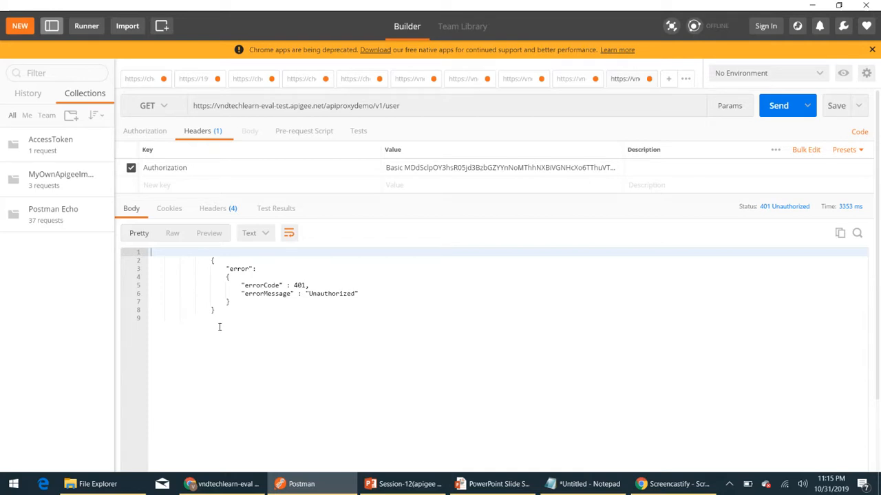
pyautogui.hotkey('alt', 'Tab')
pyautogui.hotkey('alt', 'Tab')
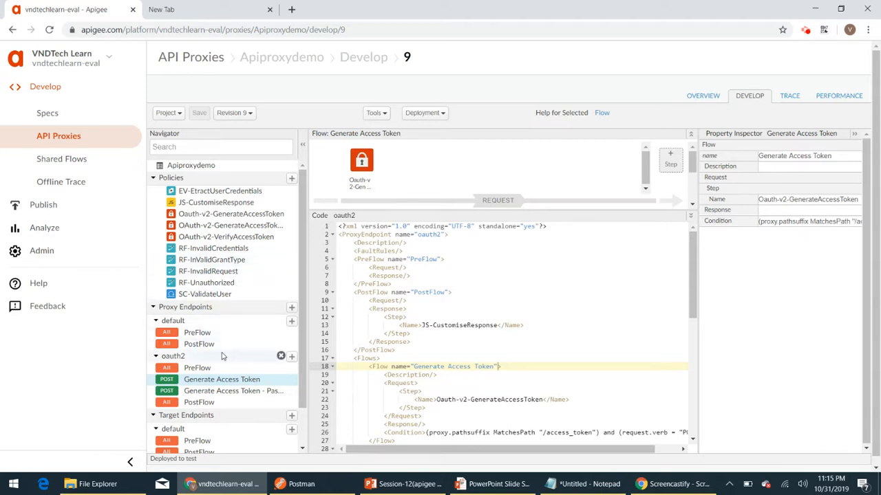
# Delete the two PreFlow Step blocks on lines 7–13 and the leftover empty line.
pyautogui.click(197, 333)
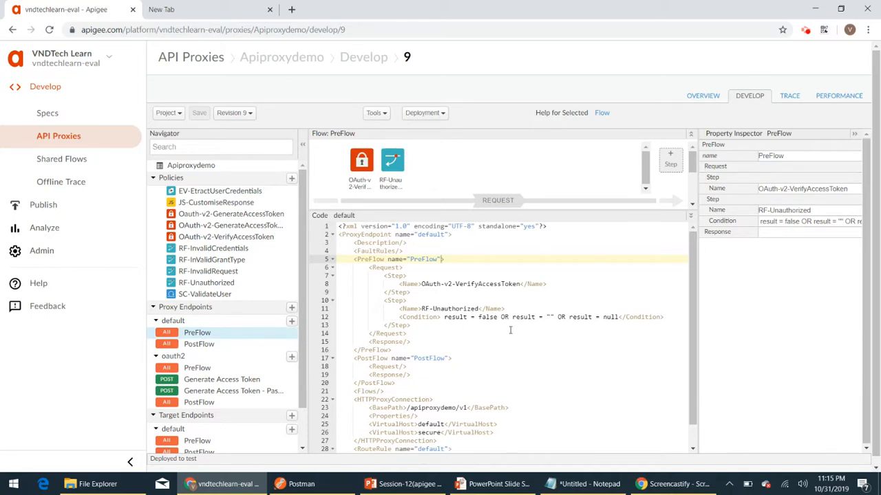
pyautogui.moveTo(383, 275); pyautogui.dragTo(434, 329)
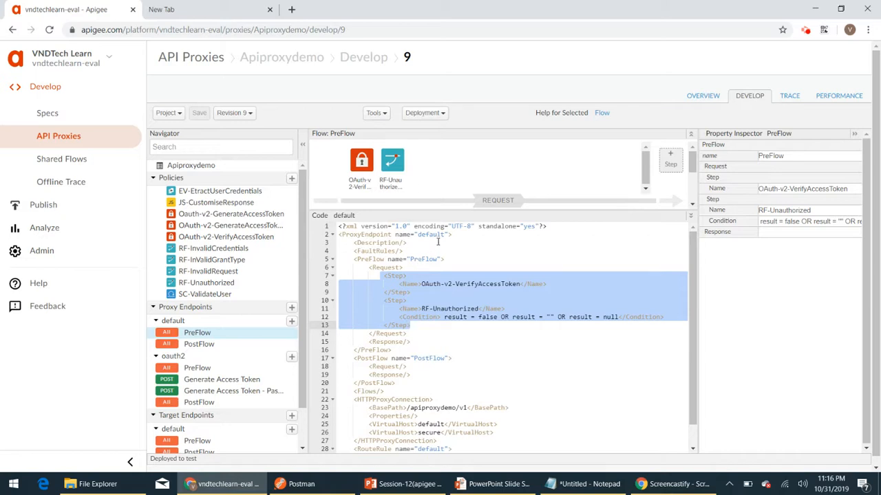
pyautogui.click(448, 319)
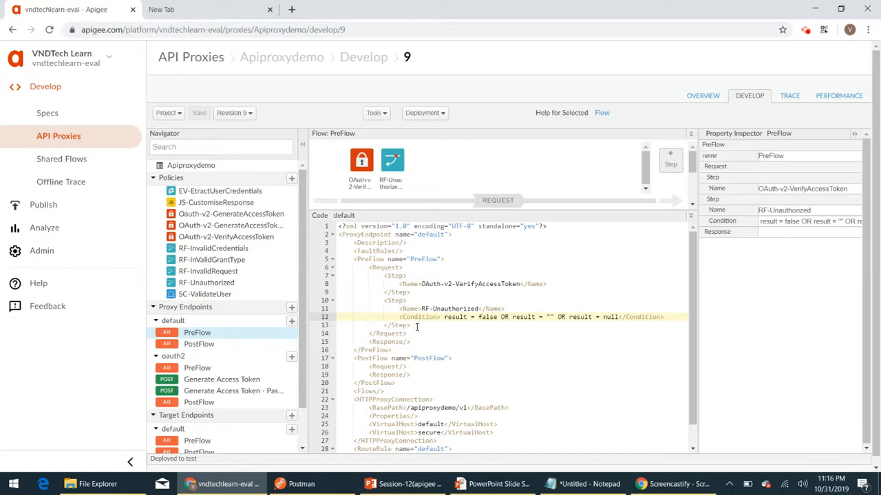
pyautogui.moveTo(416, 327); pyautogui.dragTo(338, 275)
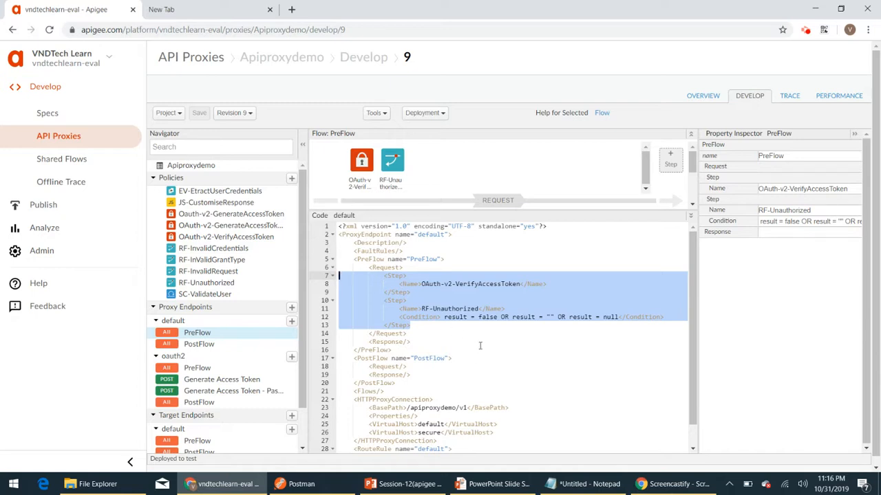
pyautogui.press('Delete')
pyautogui.press('BackSpace')
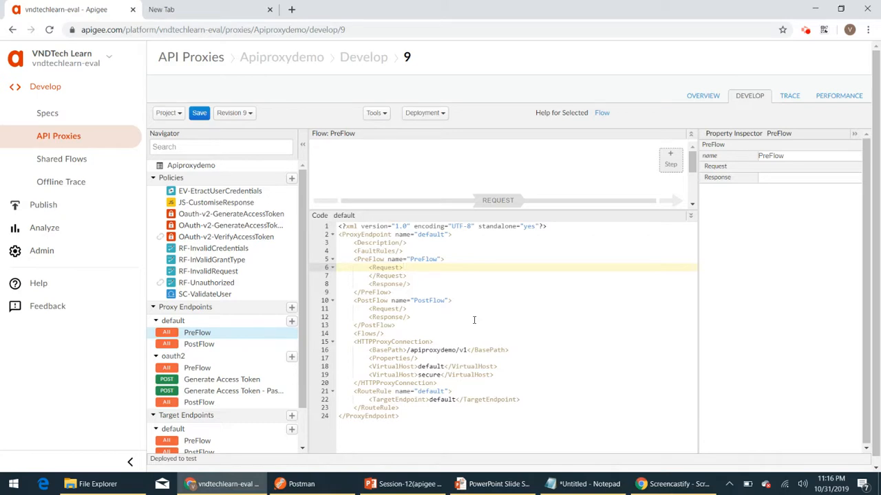
# Save the edited proxy as new revision 10.
pyautogui.click(173, 114)
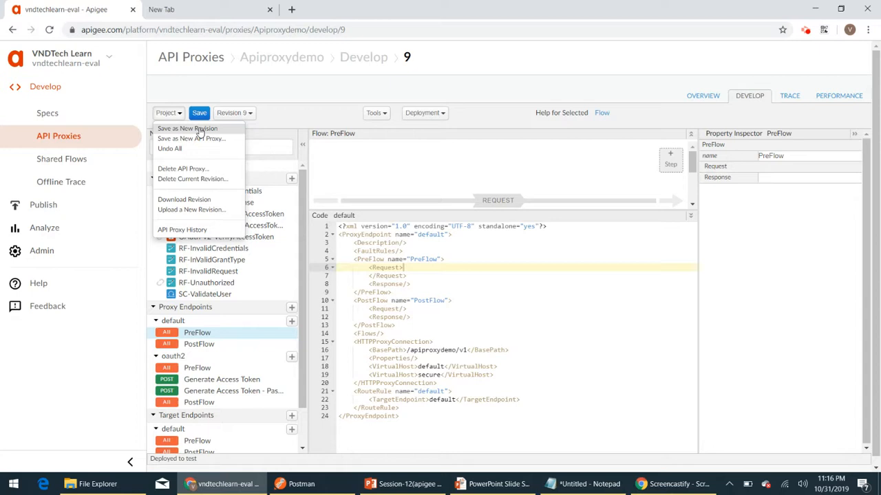
pyautogui.click(196, 129)
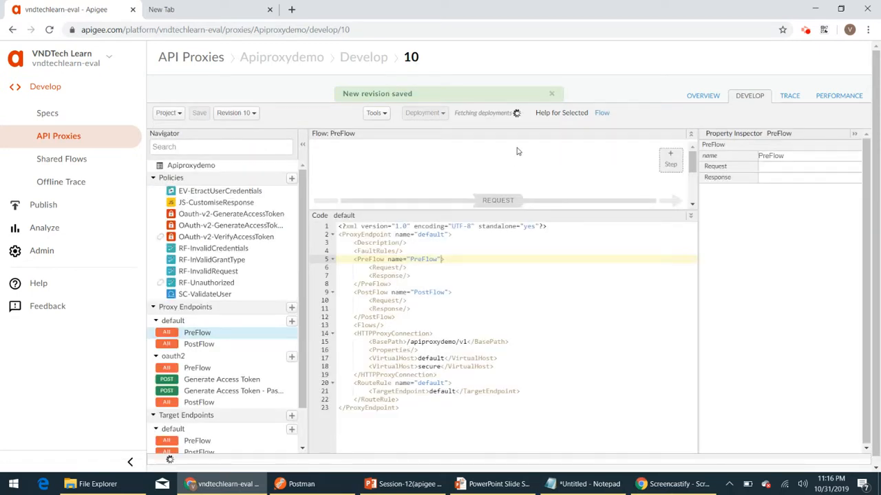
pyautogui.click(242, 114)
pyautogui.click(242, 128)
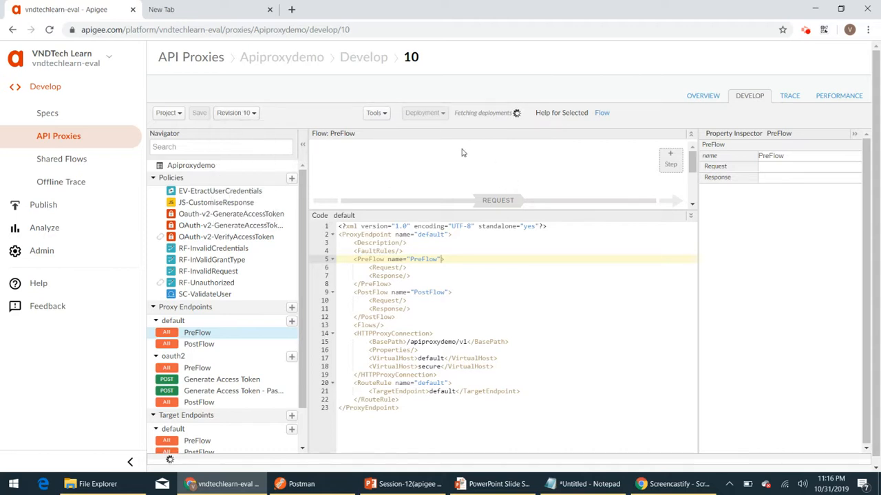
# Deploy revision 10 to the test environment and confirm the deployment completed.
pyautogui.click(434, 114)
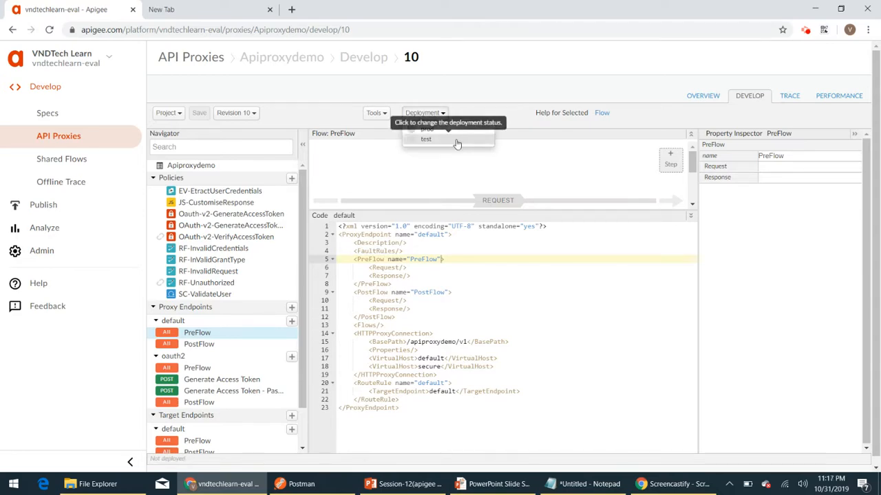
pyautogui.click(457, 140)
pyautogui.click(598, 154)
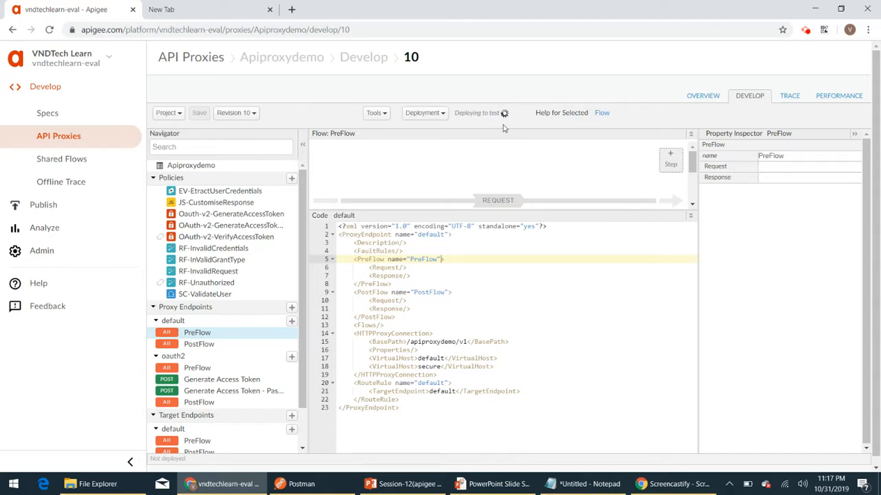
pyautogui.click(551, 97)
pyautogui.click(441, 114)
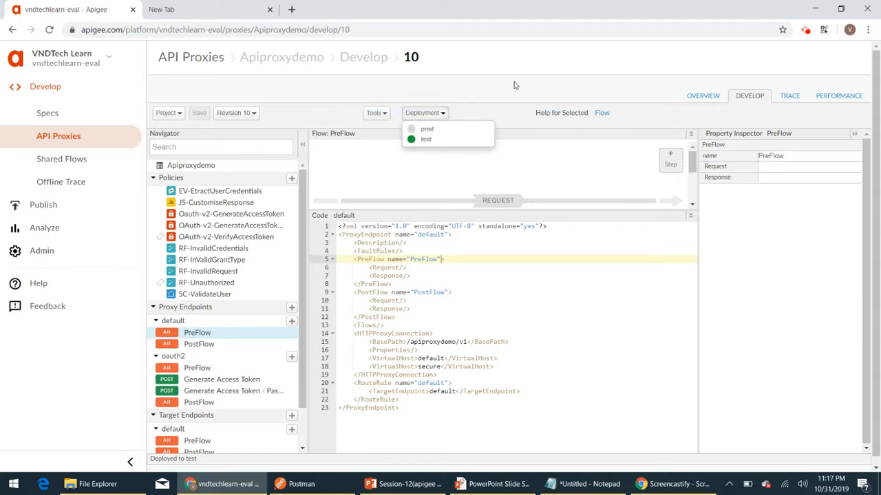
pyautogui.click(481, 97)
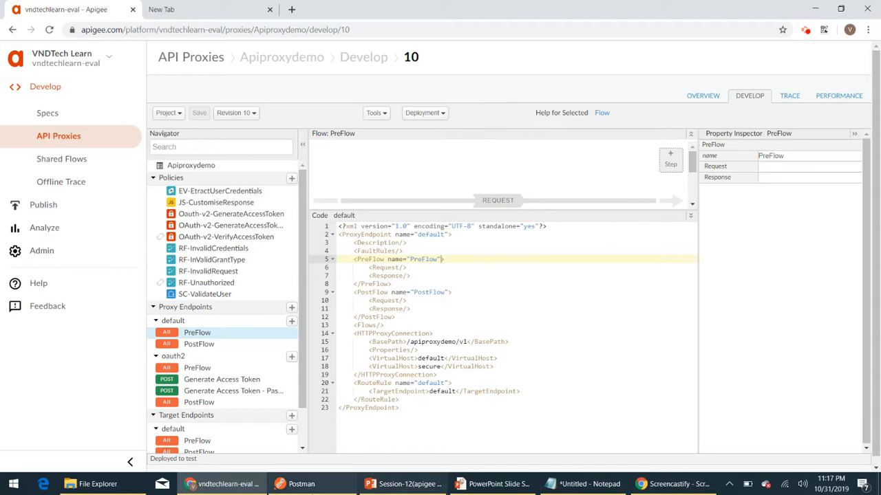
# Resend the GET apiproxydemo/v1/user request, now returning 200 OK with 'Hello, Guest!'.
pyautogui.click(300, 484)
pyautogui.click(779, 106)
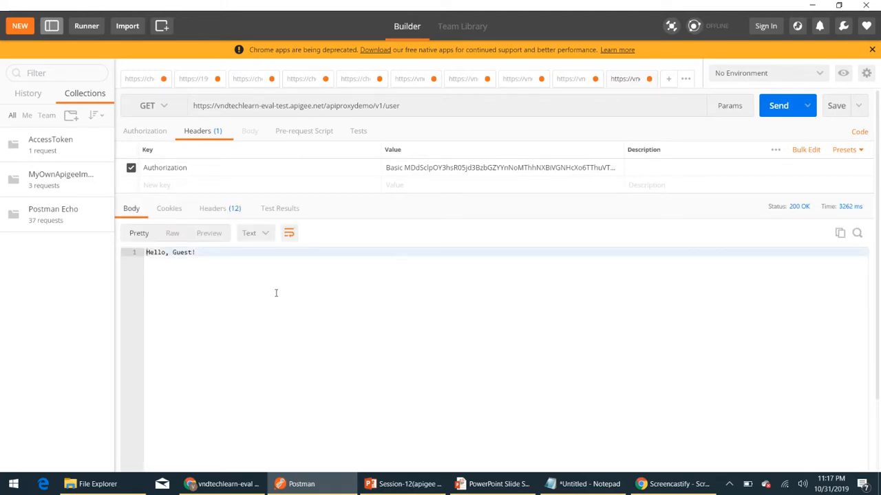
pyautogui.moveTo(202, 252); pyautogui.dragTo(146, 253)
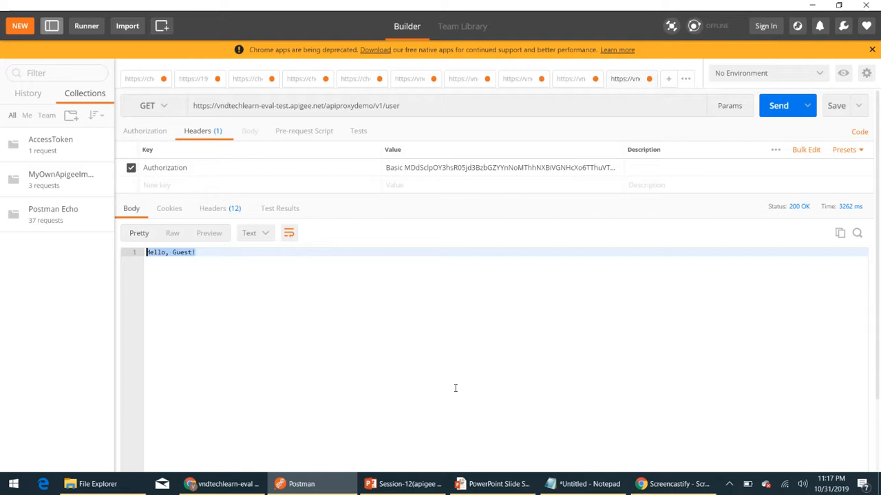
pyautogui.hotkey('alt', 'Tab')
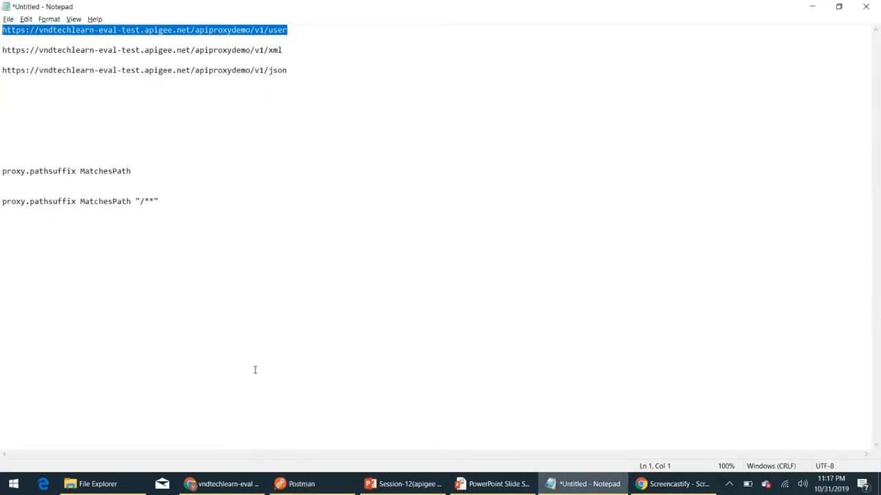
# Copy the apiproxydemo /v1/xml URL line from the Notepad notes.
pyautogui.click(301, 484)
pyautogui.doubleClick(390, 107)
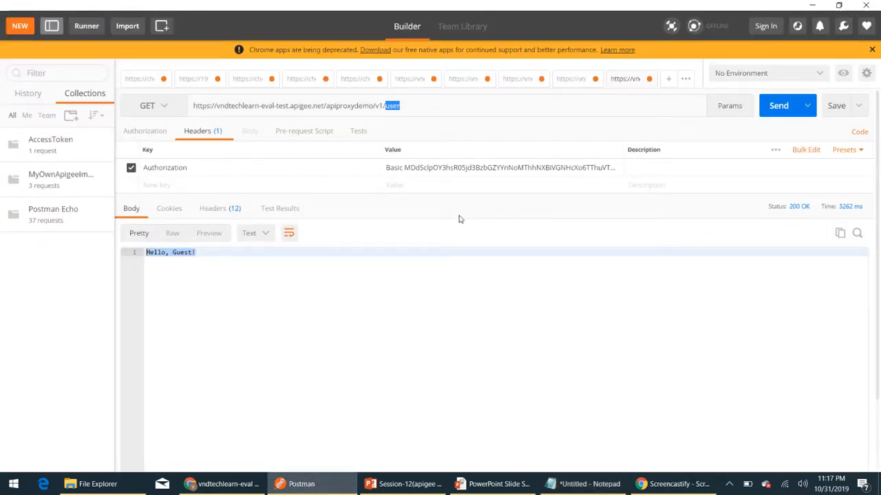
pyautogui.write('m')
pyautogui.press('BackSpace')
pyautogui.hotkey('alt', 'Tab')
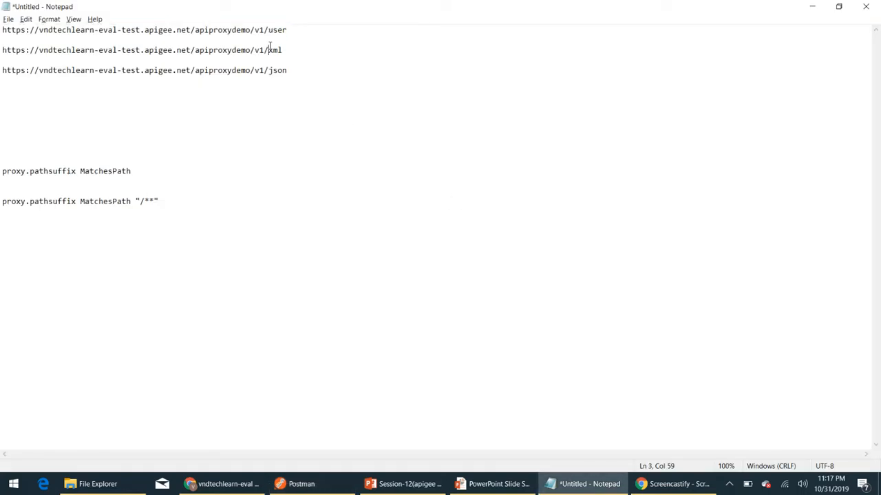
pyautogui.doubleClick(270, 50)
pyautogui.click(288, 49)
pyautogui.moveTo(282, 49); pyautogui.dragTo(2, 49)
pyautogui.hotkey('ctrl', 'c')
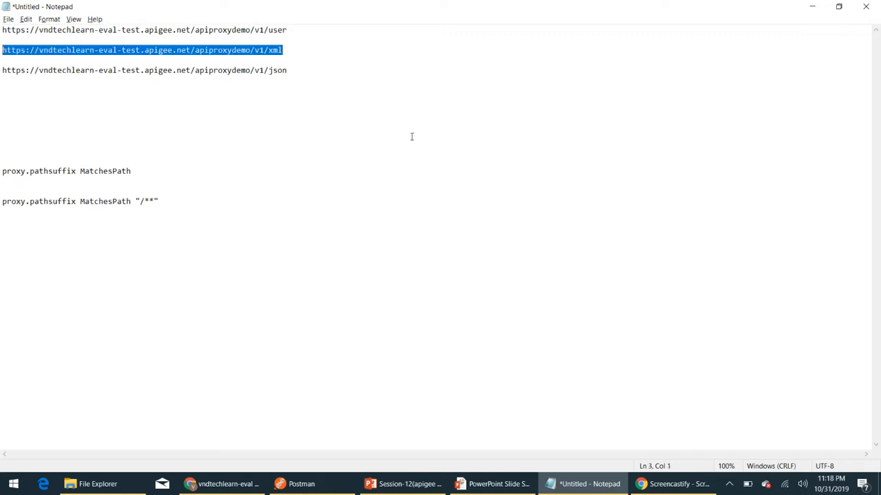
pyautogui.hotkey('alt', 'Tab')
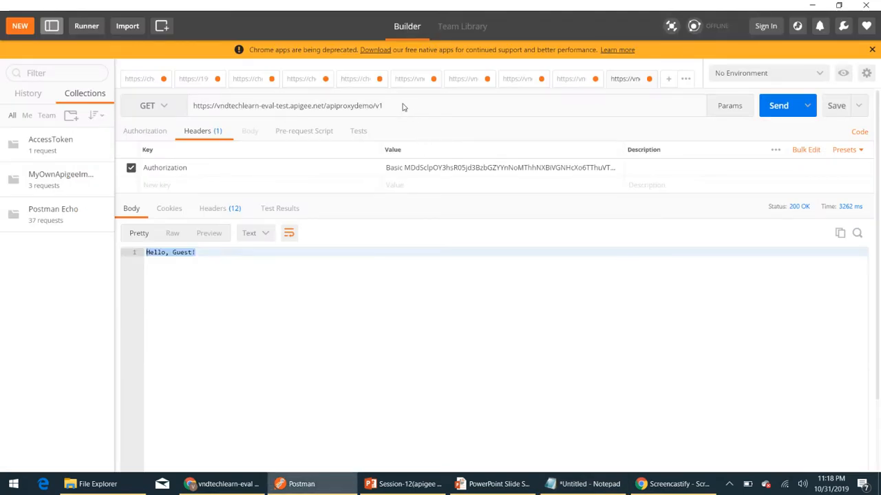
# Replace the request URL with /v1/xml and send it, again getting 'Hello, Guest!'.
pyautogui.tripleClick(404, 107)
pyautogui.hotkey('ctrl', 'v')
pyautogui.click(776, 108)
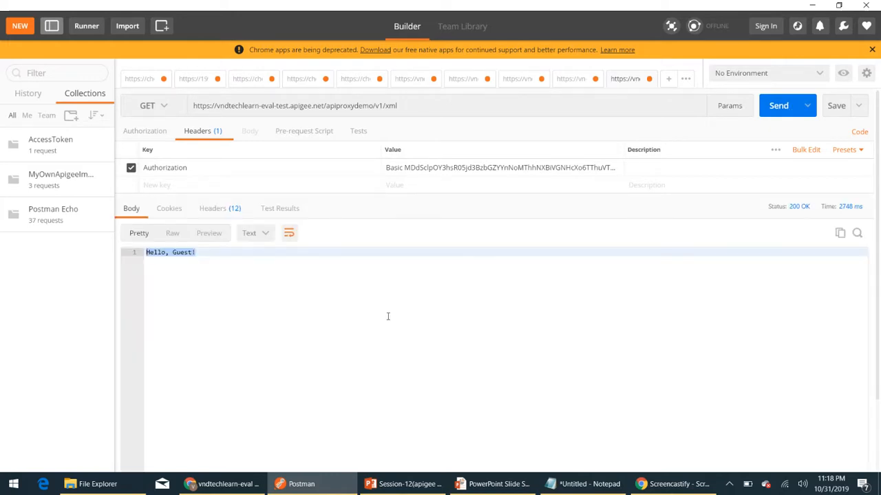
pyautogui.click(204, 252)
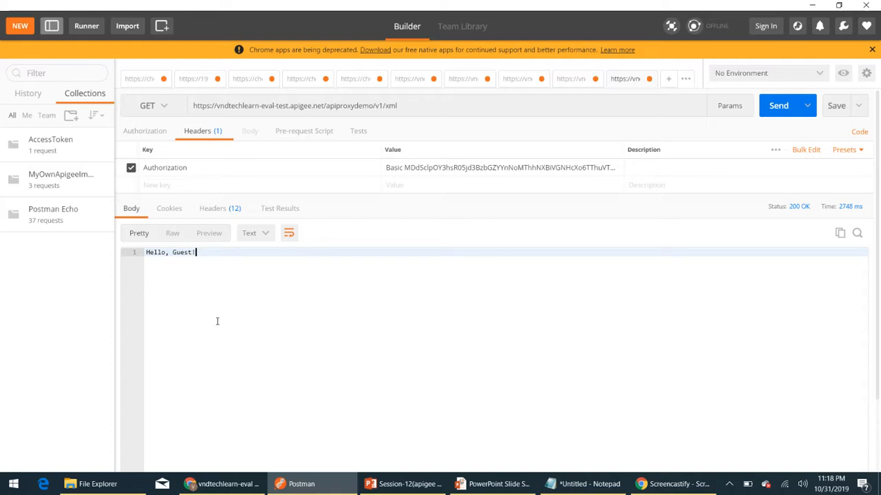
pyautogui.hotkey('alt', 'Tab')
pyautogui.hotkey('alt', 'Tab')
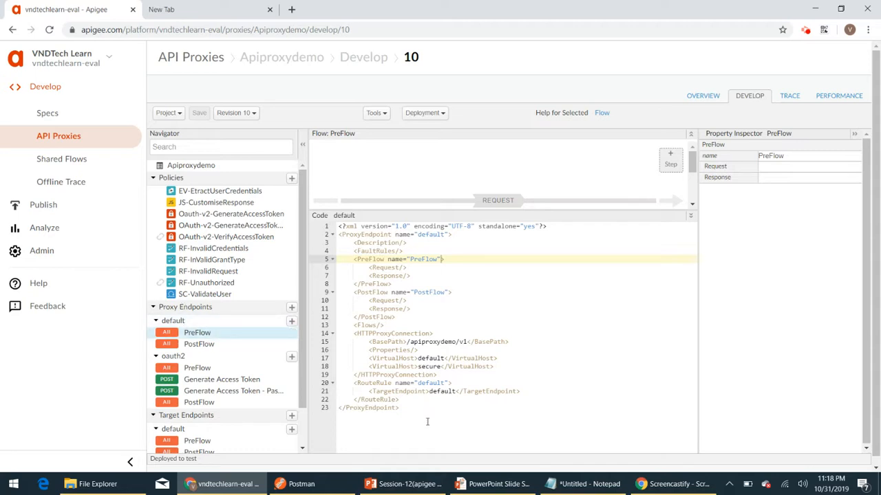
pyautogui.doubleClick(428, 384)
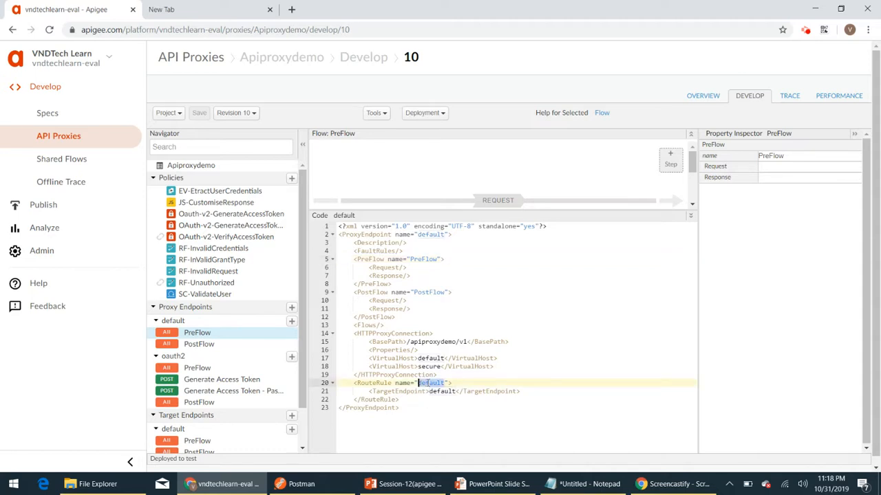
pyautogui.scroll(-1, 222, 363)
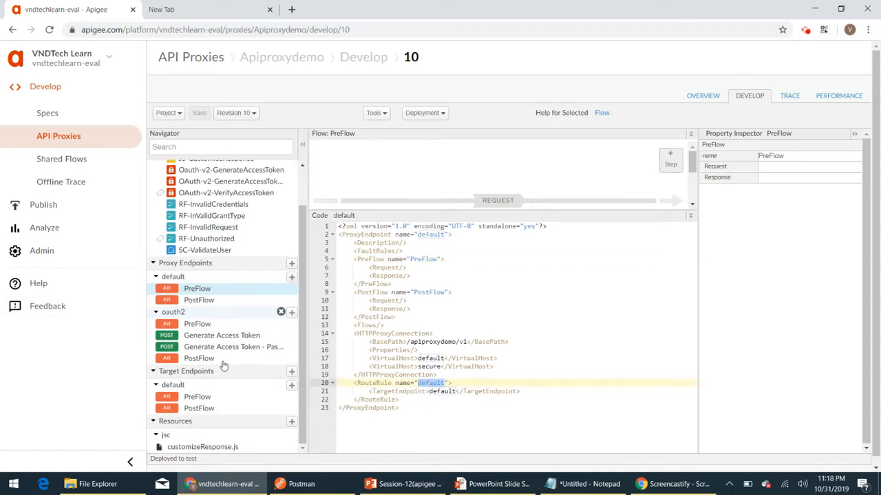
pyautogui.click(212, 398)
pyautogui.scroll(-1, 437, 372)
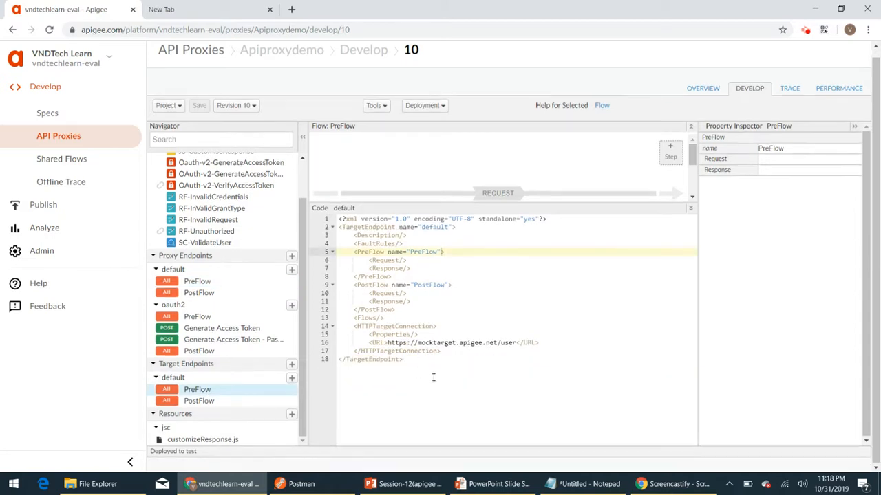
pyautogui.moveTo(387, 343); pyautogui.dragTo(518, 344)
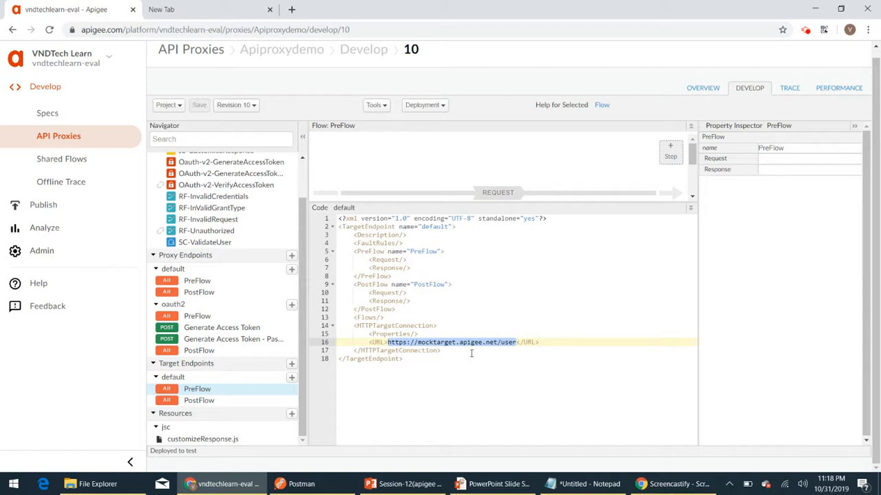
pyautogui.click(505, 343)
pyautogui.press('BackSpace')
pyautogui.press('BackSpace')
pyautogui.press('BackSpace')
pyautogui.press('BackSpace')
pyautogui.press('BackSpace')
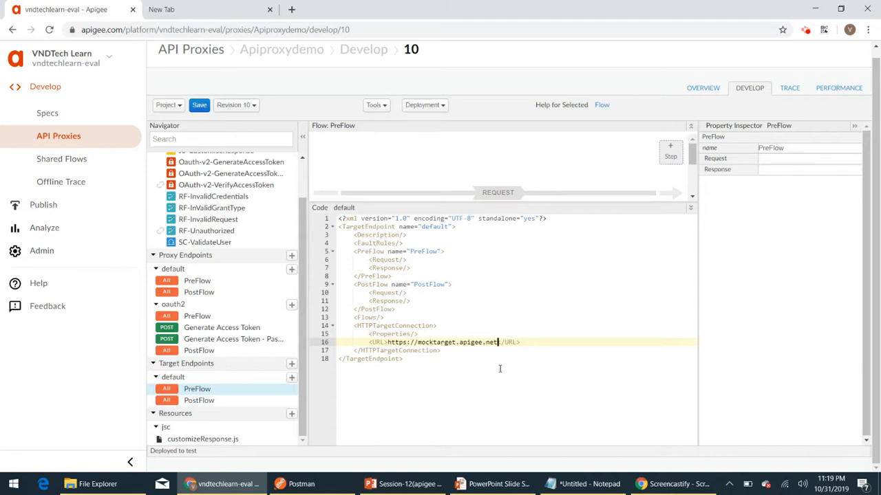
pyautogui.click(199, 105)
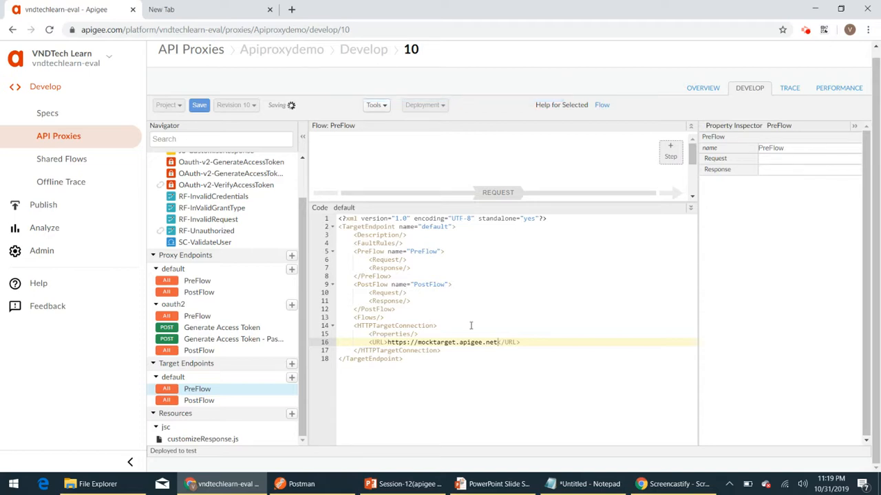
pyautogui.moveTo(388, 342); pyautogui.dragTo(499, 342)
pyautogui.hotkey('ctrl', 'c')
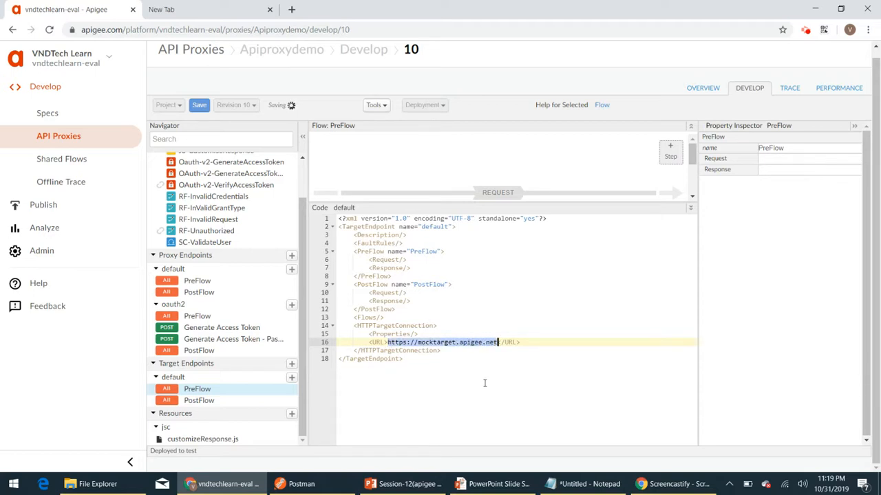
# Load mocktarget.apigee.net/user and then /json in a new tab, then close that tab.
pyautogui.click(291, 9)
pyautogui.hotkey('ctrl', 'v')
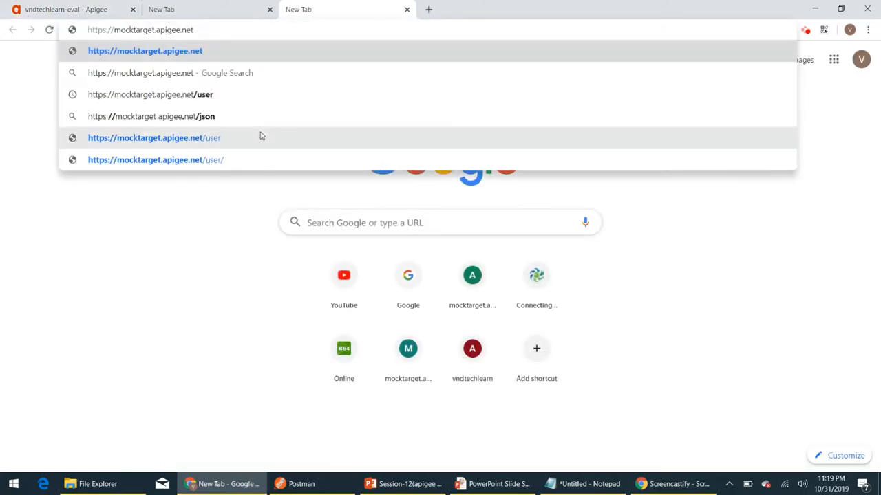
pyautogui.write('/user')
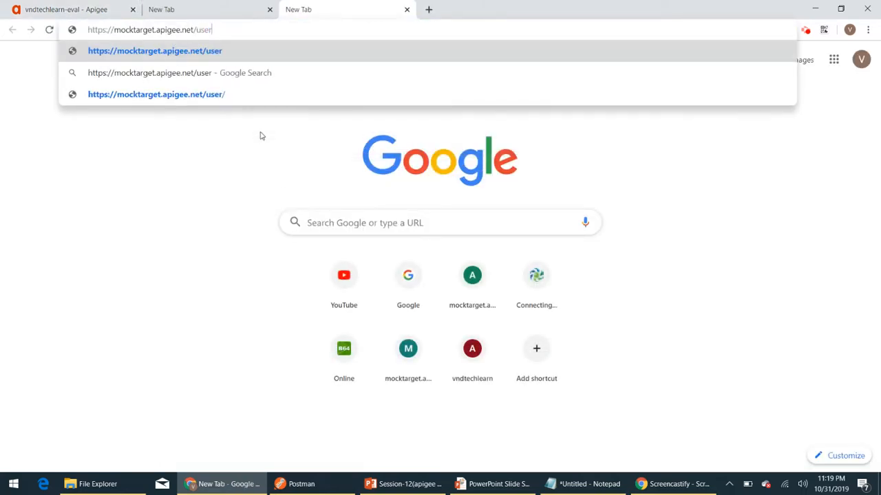
pyautogui.press('Return')
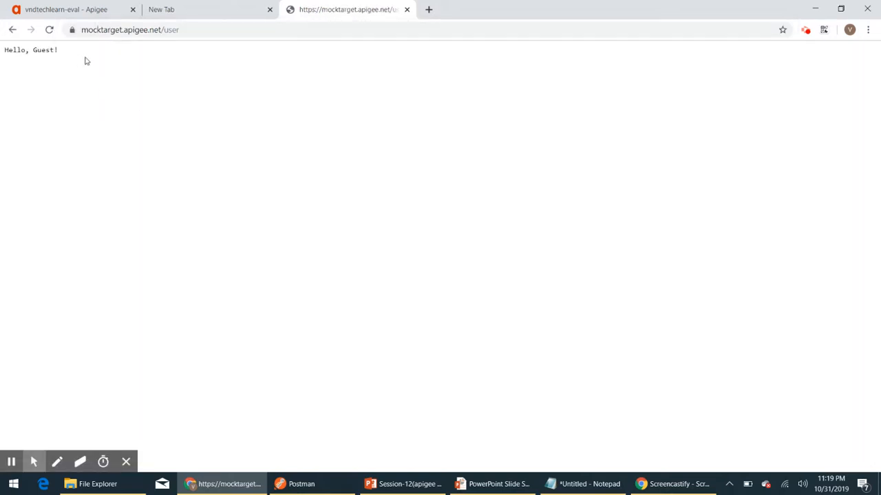
pyautogui.click(185, 32)
pyautogui.doubleClick(172, 30)
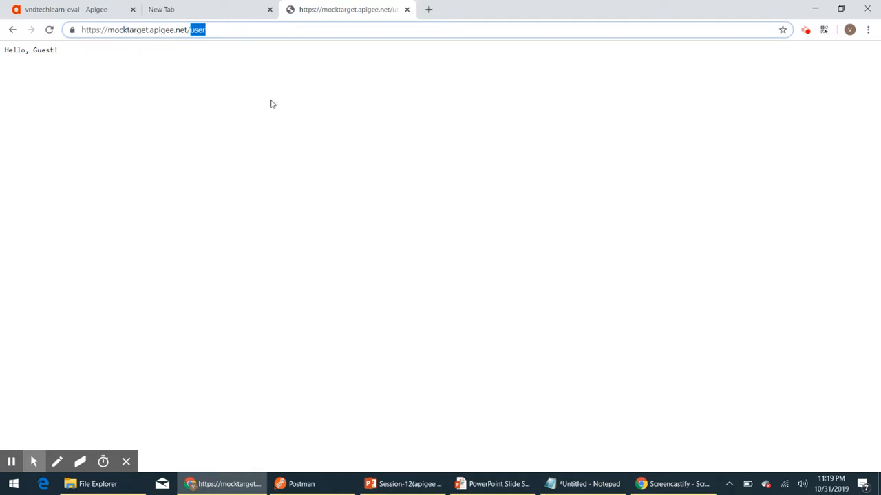
pyautogui.write('json')
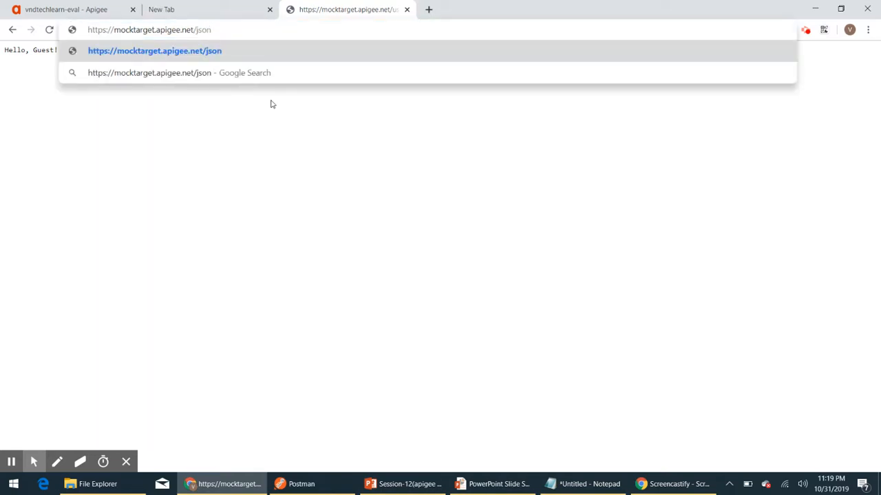
pyautogui.press('Return')
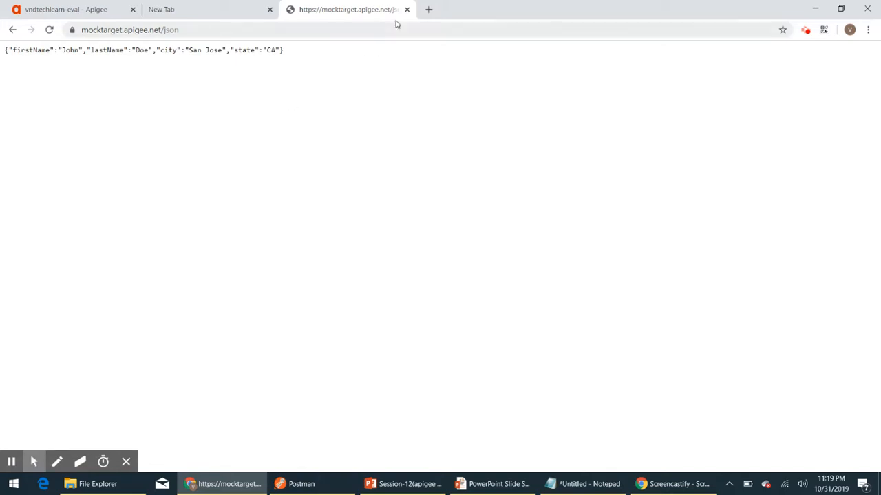
pyautogui.click(406, 9)
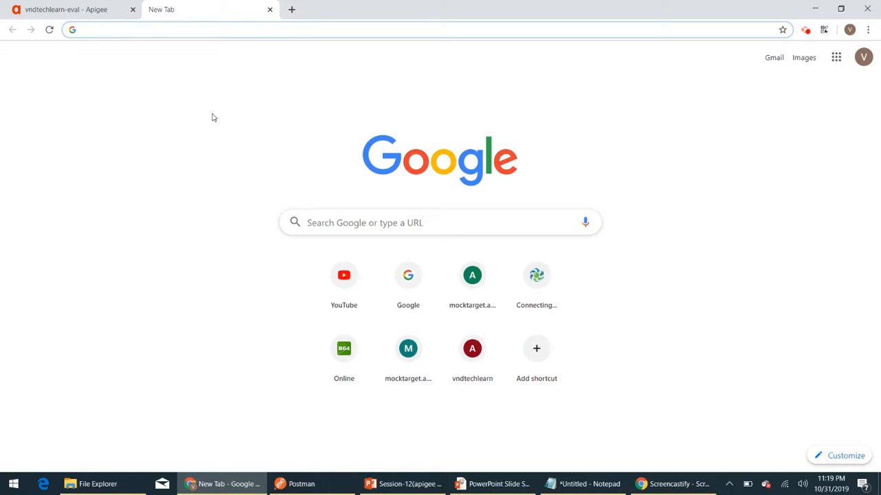
# Check which environments the Apiproxydemo proxy is deployed to in Apigee.
pyautogui.click(88, 12)
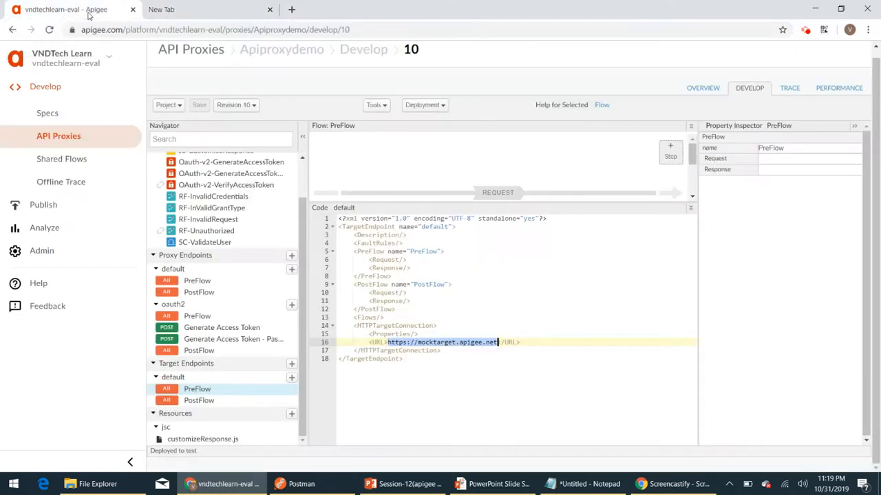
pyautogui.click(427, 107)
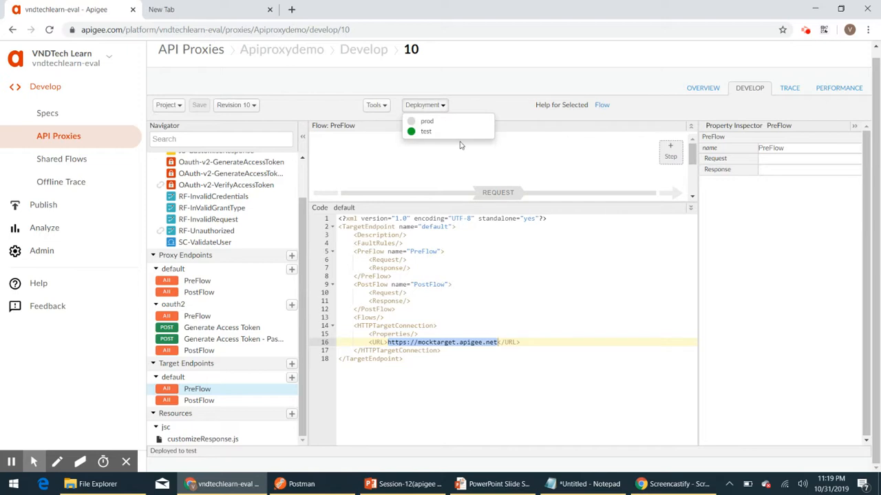
pyautogui.click(286, 90)
# Send the authorized GET to apiproxydemo/v1/xml in Postman and review the 200 OK XML response.
pyautogui.click(301, 483)
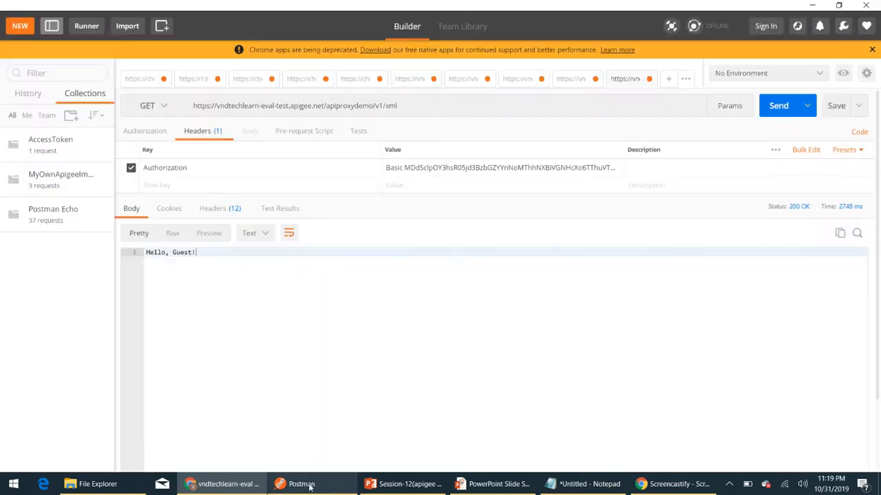
pyautogui.click(764, 112)
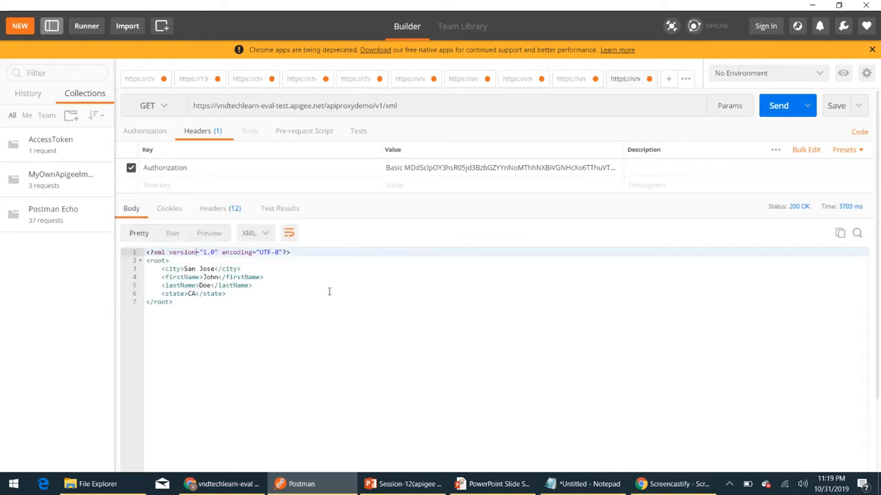
pyautogui.moveTo(178, 303); pyautogui.dragTo(146, 252)
pyautogui.click(286, 333)
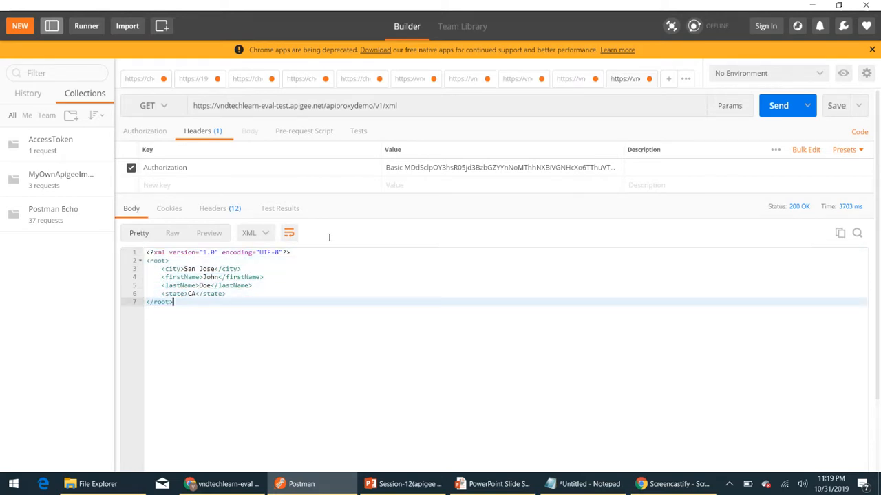
# Change the path ending to json and resend, getting 200 OK with sample JSON.
pyautogui.doubleClick(390, 105)
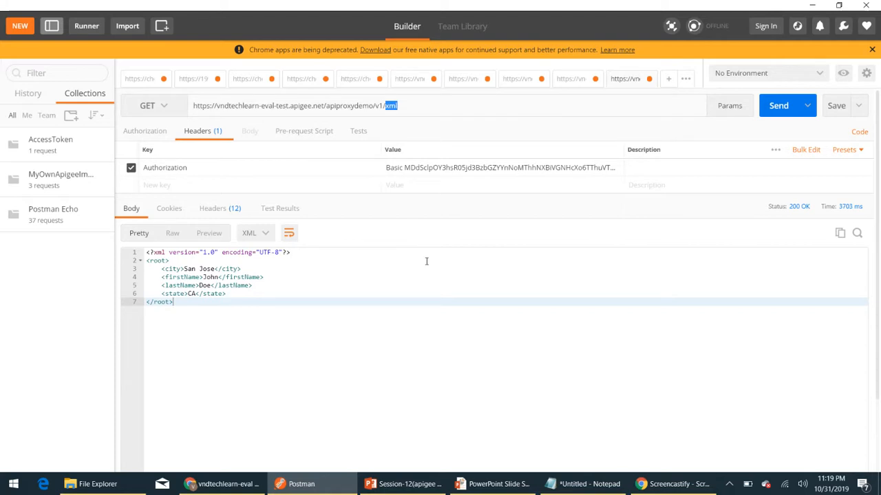
pyautogui.write('json')
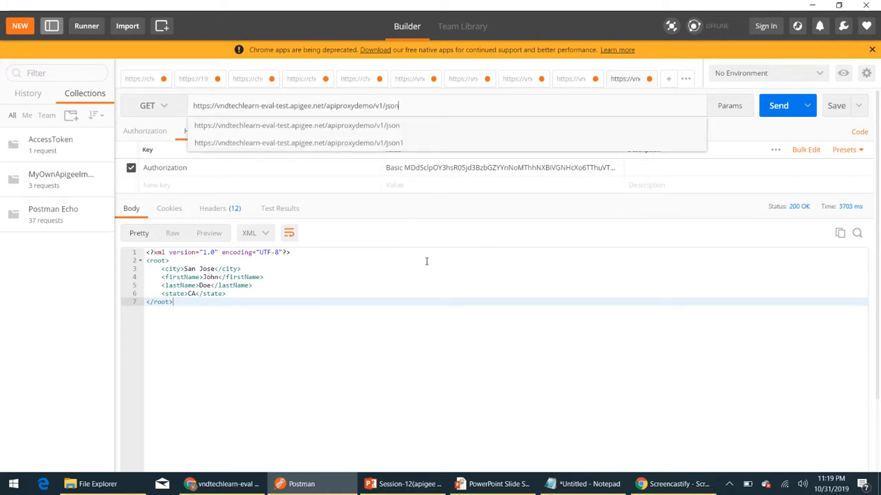
pyautogui.click(779, 108)
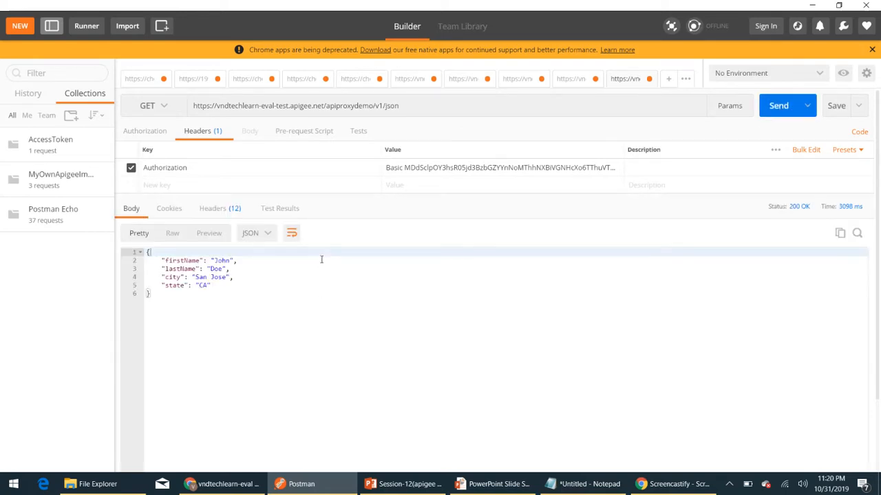
pyautogui.moveTo(152, 296); pyautogui.dragTo(141, 252)
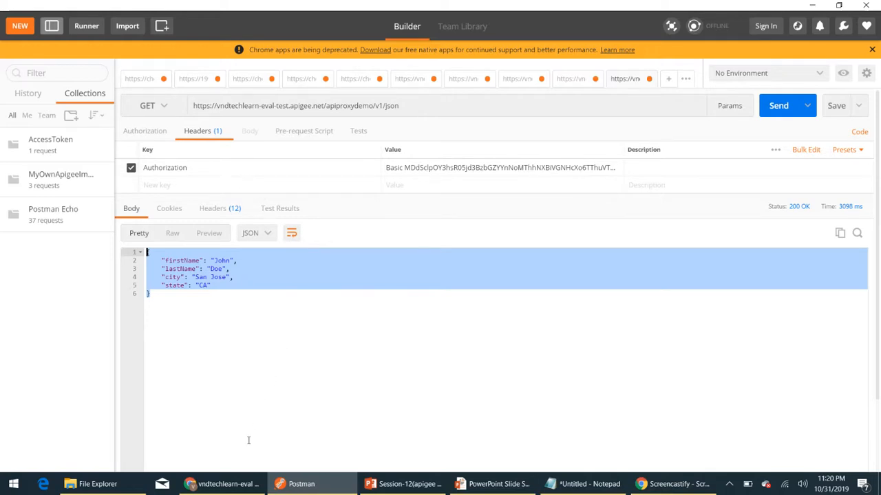
# Review the target PreFlow and the scope-to-path slide, then return to the Navigator's top.
pyautogui.click(224, 484)
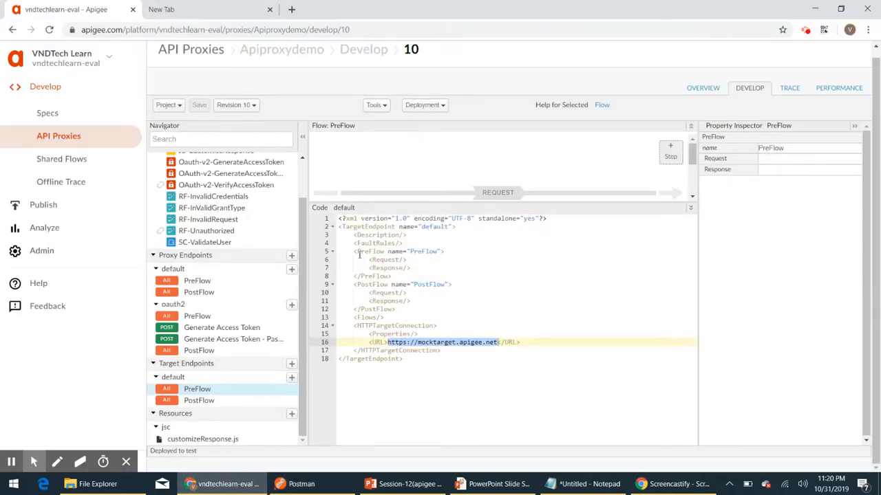
pyautogui.moveTo(354, 251); pyautogui.dragTo(412, 277)
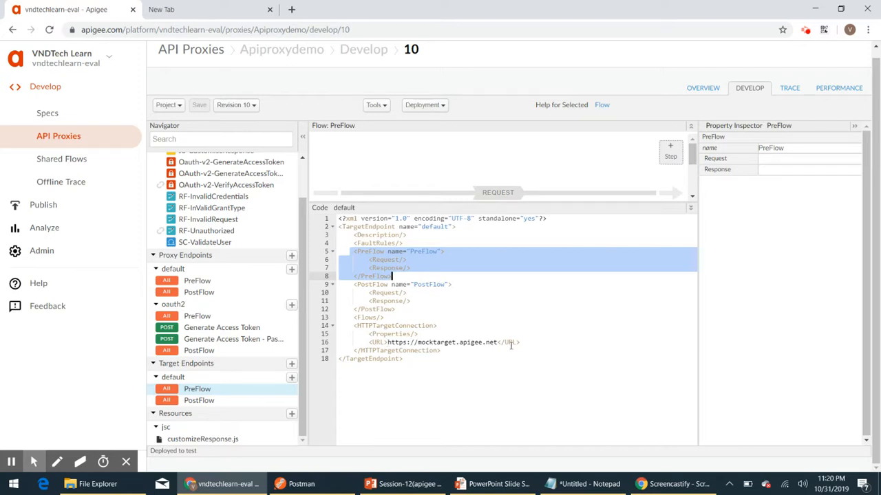
pyautogui.click(501, 486)
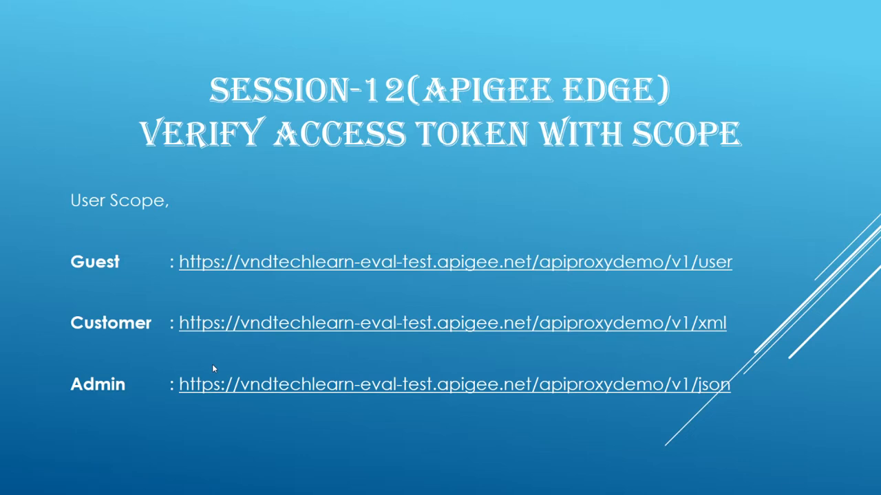
pyautogui.hotkey('alt', 'Tab')
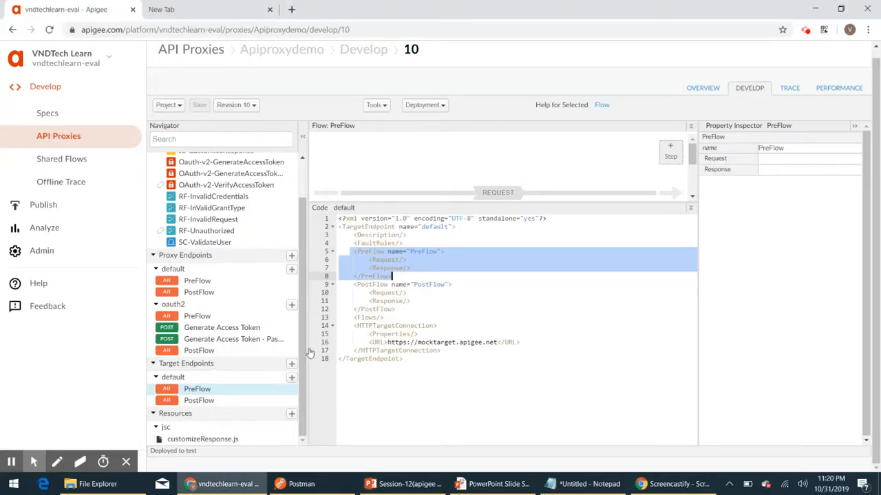
pyautogui.click(483, 310)
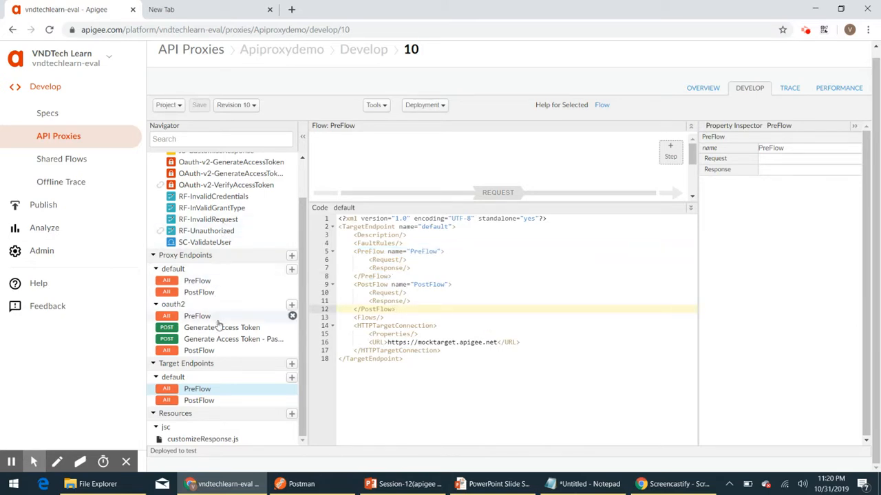
pyautogui.scroll(2, 218, 328)
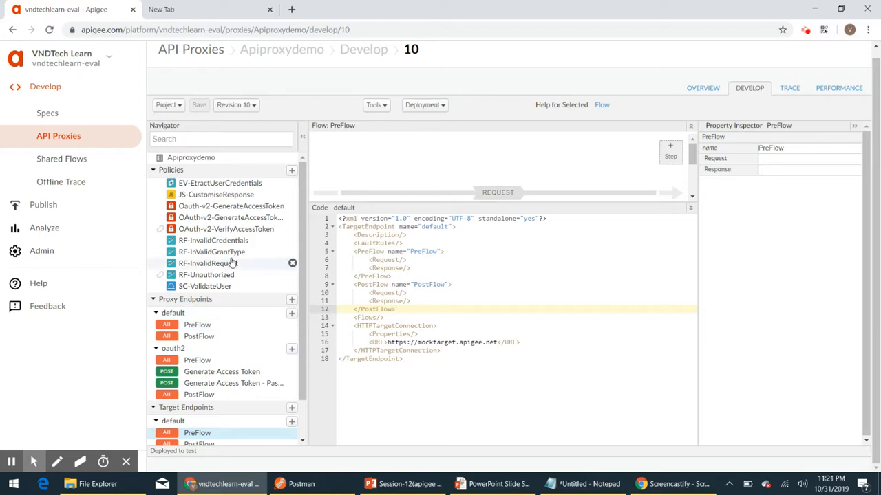
# Choose the OAuth v2.0 policy and name it OAuth-V2-VerifyAccessToken-GuestScope.
pyautogui.click(292, 171)
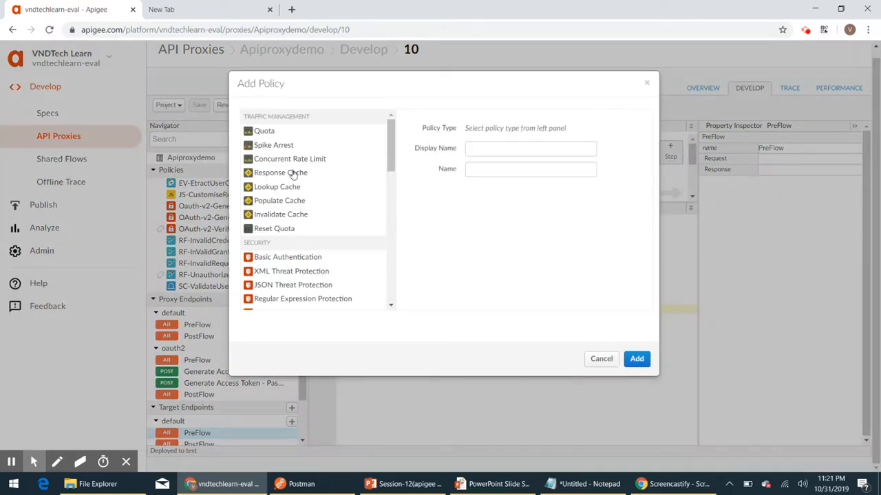
pyautogui.scroll(-3, 320, 254)
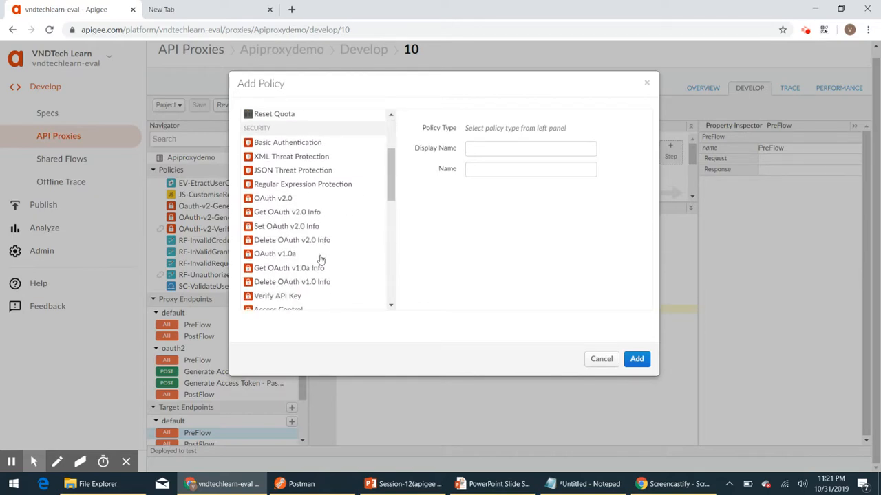
pyautogui.click(272, 200)
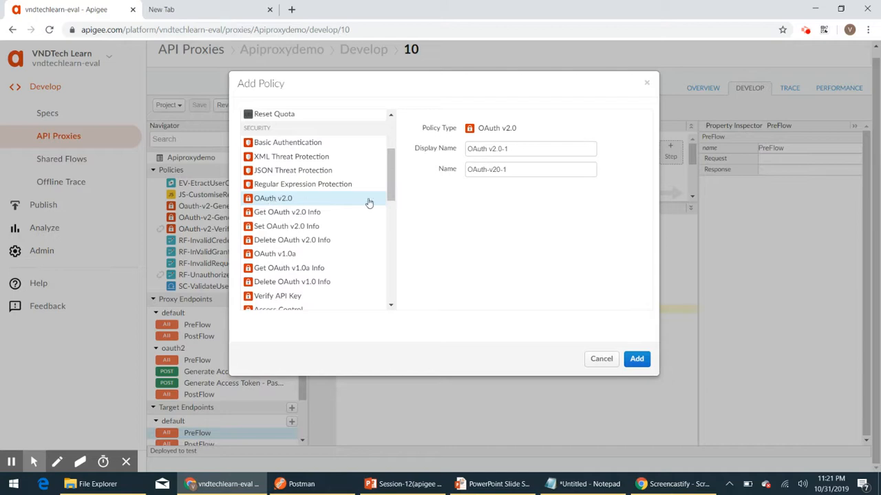
pyautogui.click(525, 148)
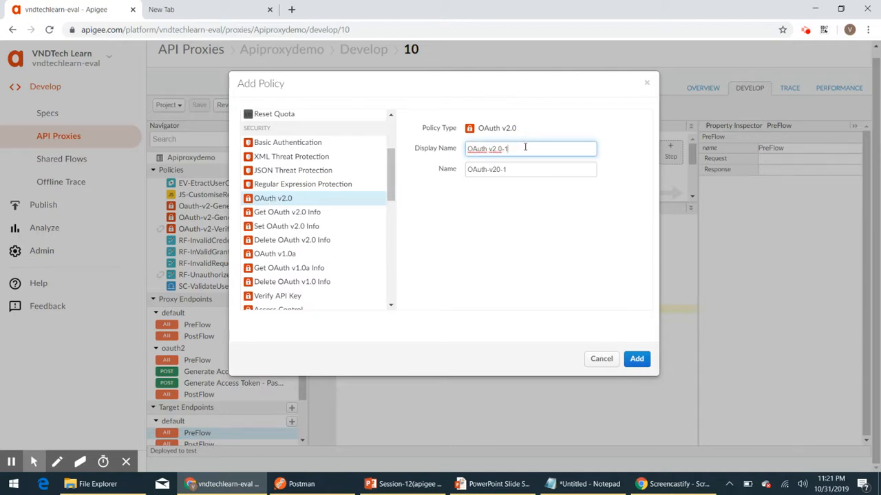
pyautogui.press('BackSpace')
pyautogui.press('BackSpace')
pyautogui.press('BackSpace')
pyautogui.press('BackSpace')
pyautogui.press('BackSpace')
pyautogui.press('BackSpace')
pyautogui.press('BackSpace')
pyautogui.write('V2-VerifyAccess')
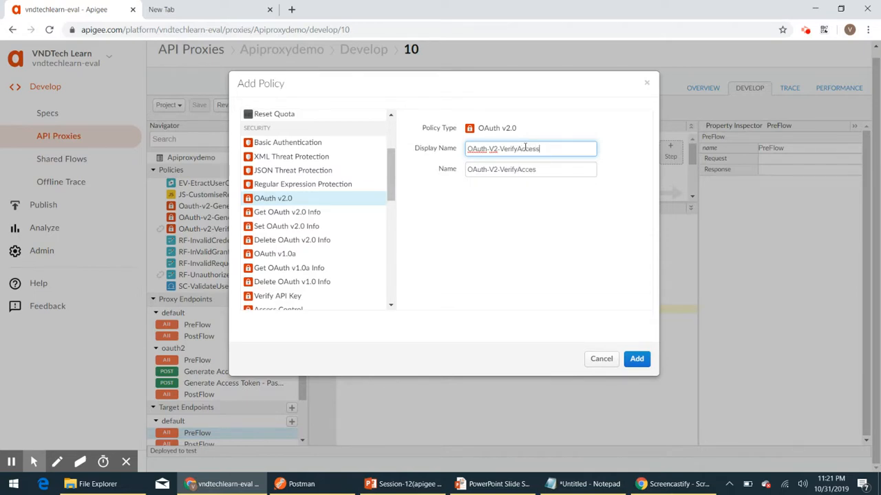
pyautogui.write('Token-Gues')
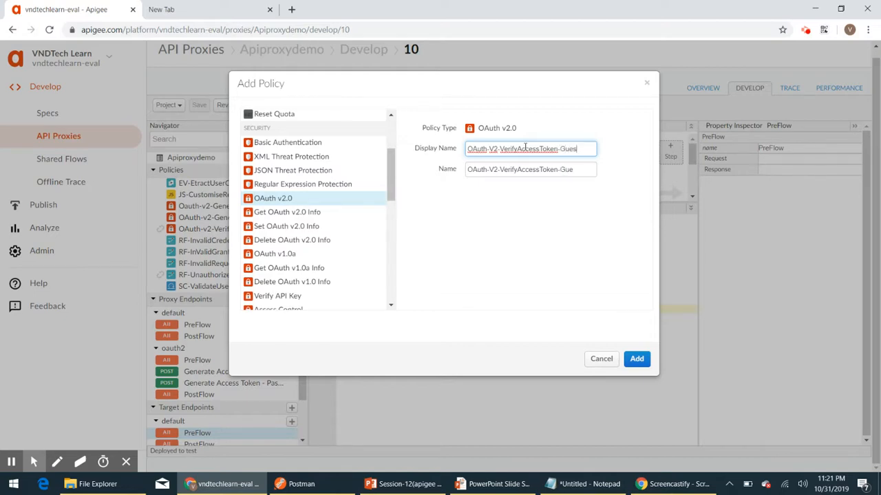
pyautogui.write('tScope')
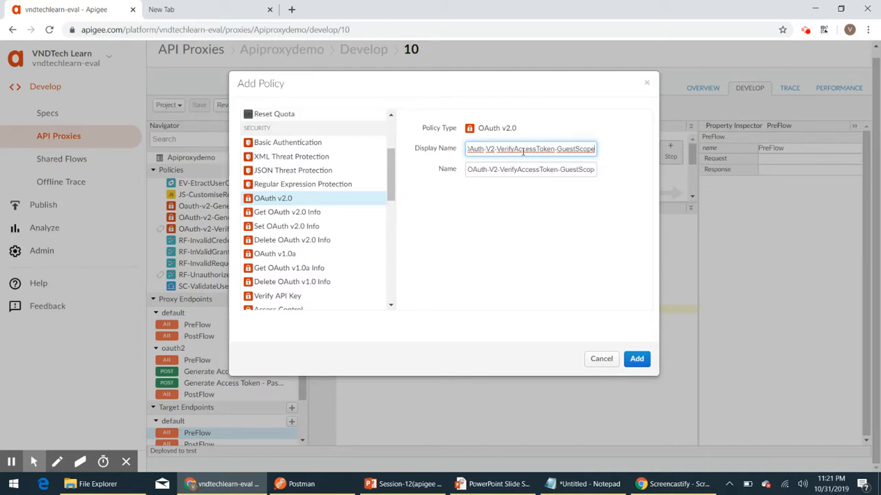
# Add the GuestScope policy and delete its Properties, Attributes, SupportedGrantTypes and Tokens lines.
pyautogui.click(636, 359)
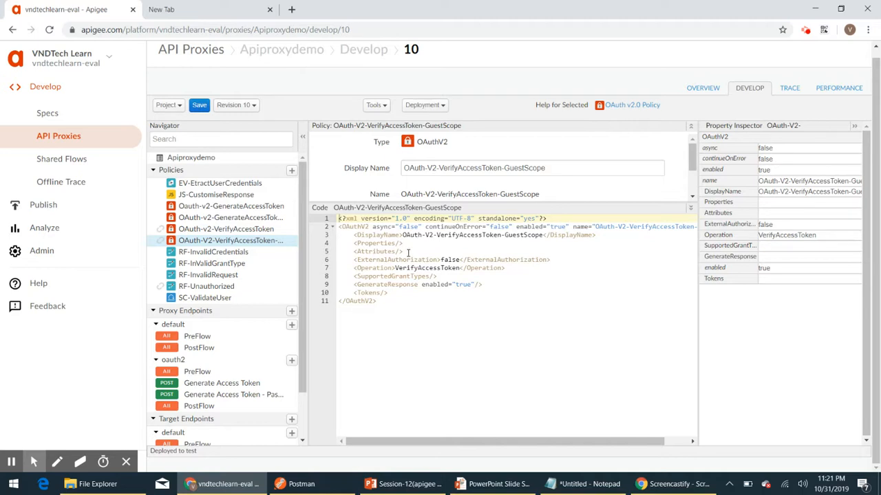
pyautogui.moveTo(404, 252); pyautogui.dragTo(335, 244)
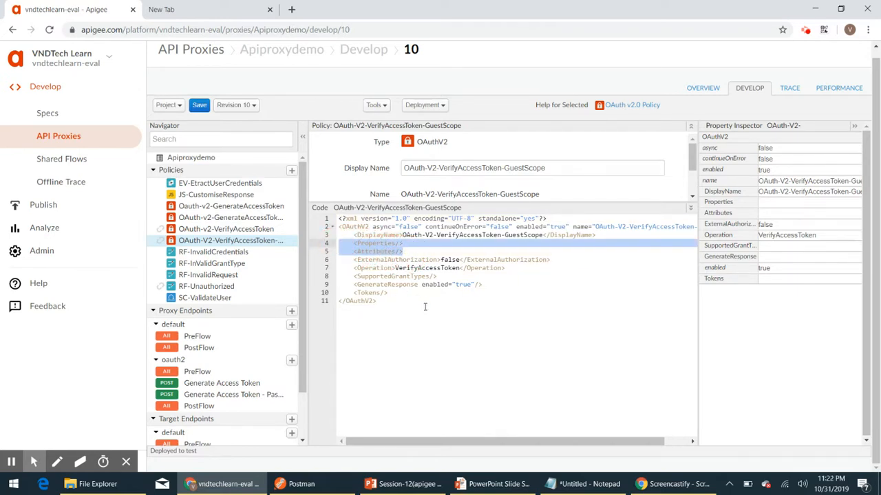
pyautogui.press('BackSpace')
pyautogui.press('BackSpace')
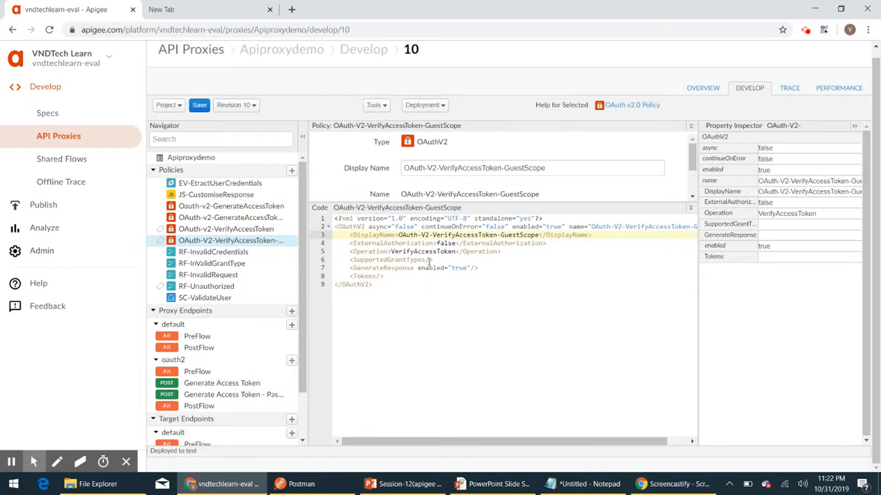
pyautogui.moveTo(445, 262); pyautogui.dragTo(327, 260)
pyautogui.press('BackSpace')
pyautogui.press('BackSpace')
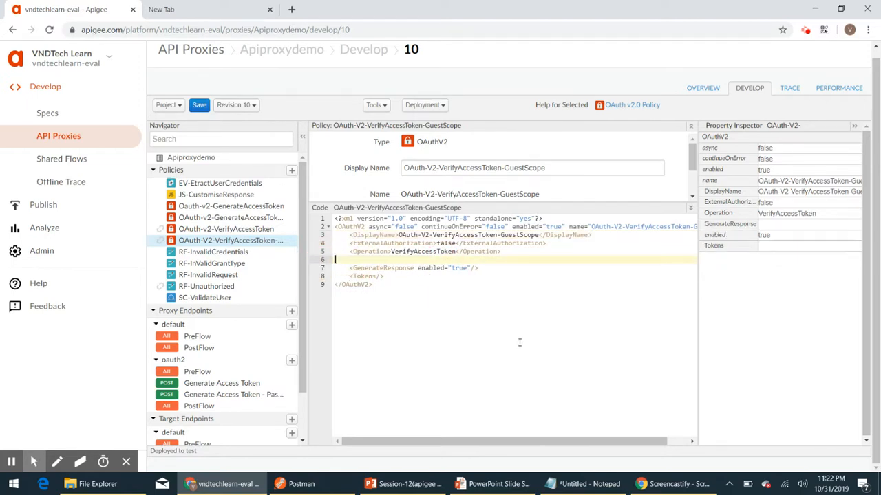
pyautogui.moveTo(398, 269); pyautogui.dragTo(335, 269)
pyautogui.press('BackSpace')
pyautogui.press('BackSpace')
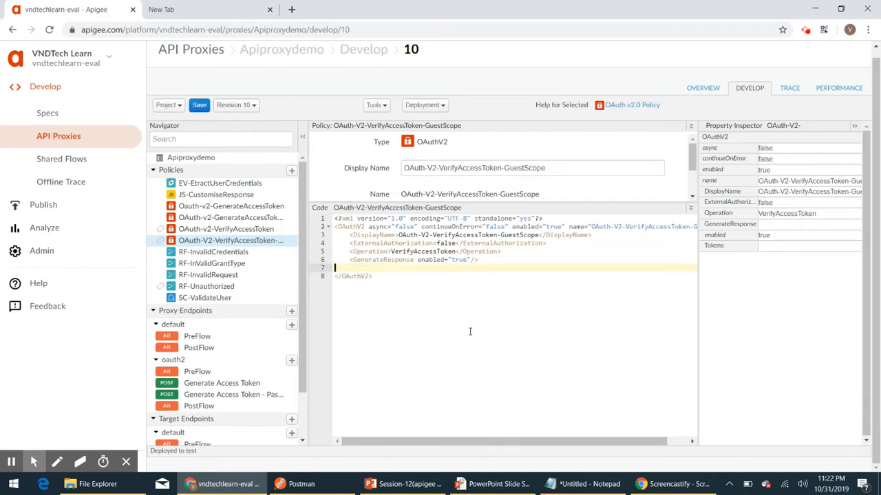
pyautogui.scroll(1, 413, 318)
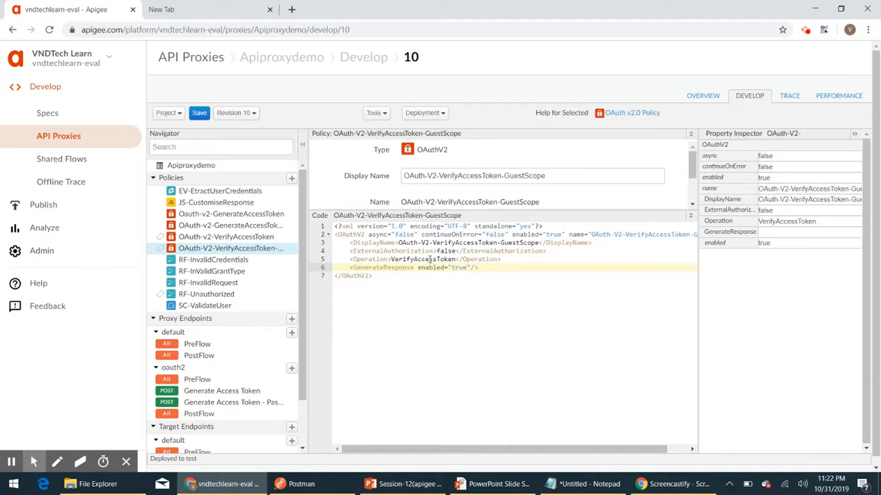
# Insert a <Scope>Guest</Scope> element after the Operation line.
pyautogui.click(509, 260)
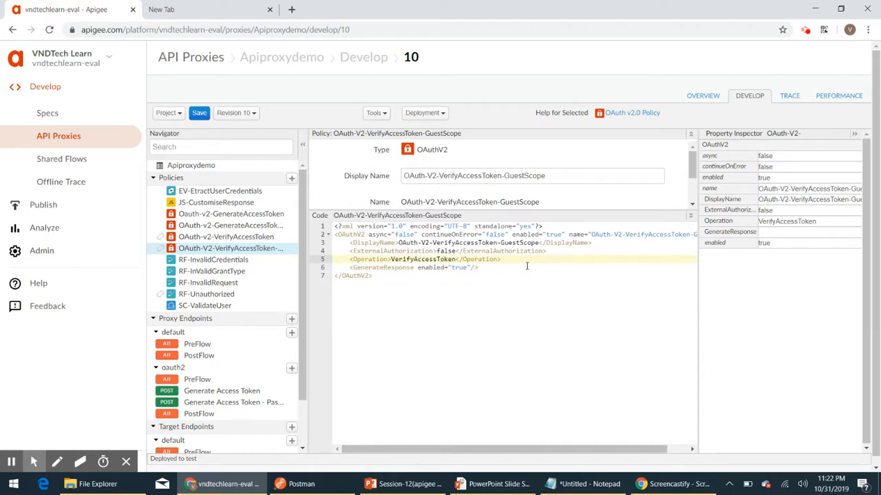
pyautogui.press('Return')
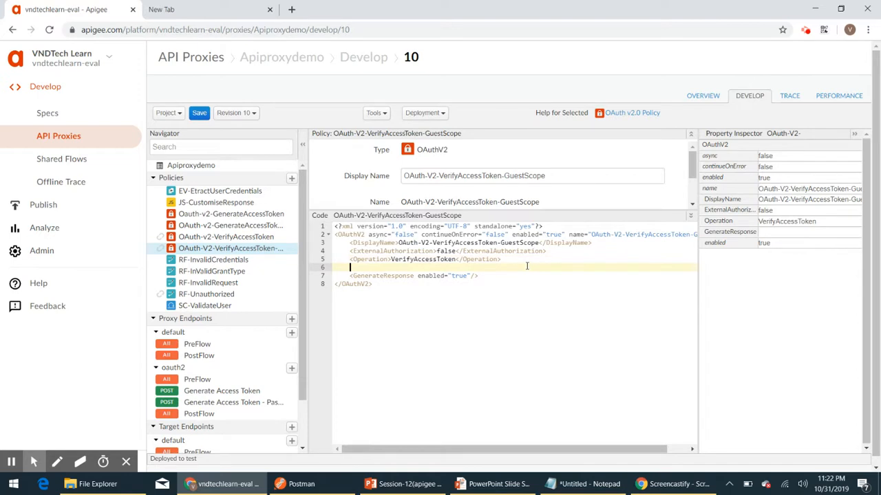
pyautogui.write('<Scope>')
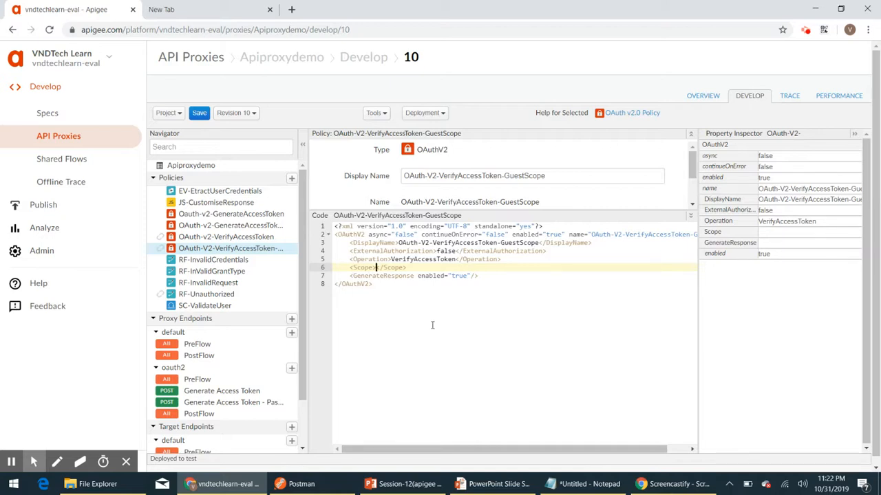
pyautogui.write('Guest')
# Create an OAuth v2.0 policy with the display name OAuth-V2-VerifyAccessToken-AdminScope.
pyautogui.click(291, 180)
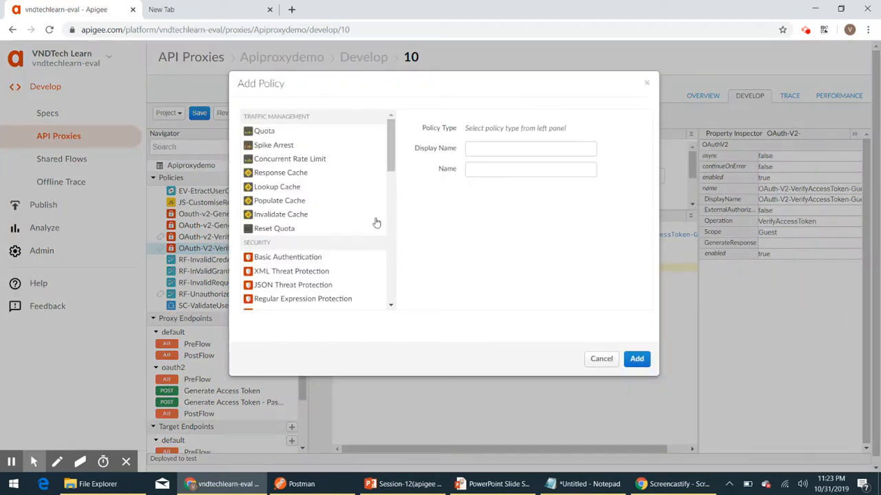
pyautogui.scroll(-3, 340, 262)
pyautogui.scroll(-3, 339, 262)
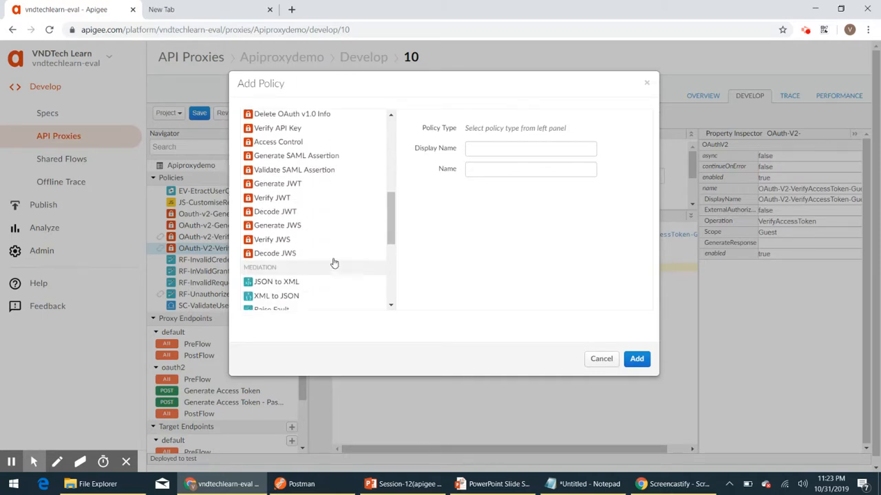
pyautogui.scroll(4, 337, 262)
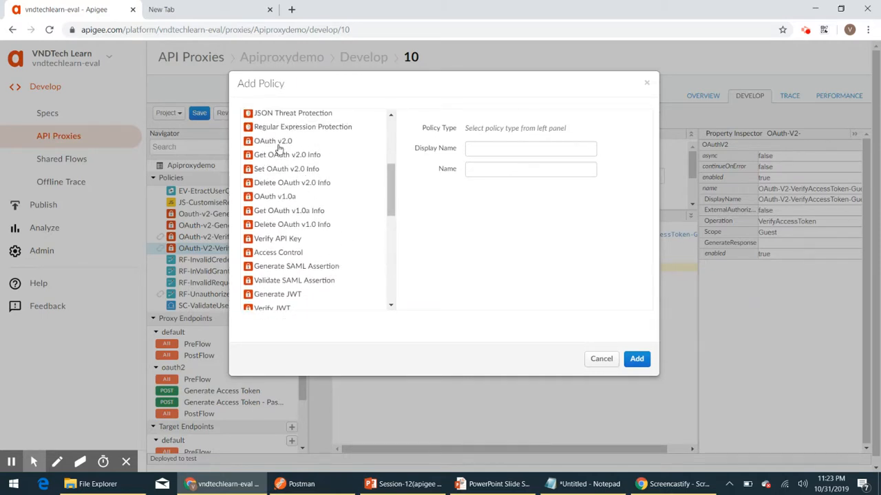
pyautogui.click(275, 142)
pyautogui.click(519, 148)
pyautogui.press('BackSpace')
pyautogui.press('BackSpace')
pyautogui.press('BackSpace')
pyautogui.press('BackSpace')
pyautogui.press('BackSpace')
pyautogui.press('BackSpace')
pyautogui.press('BackSpace')
pyautogui.write('-V2')
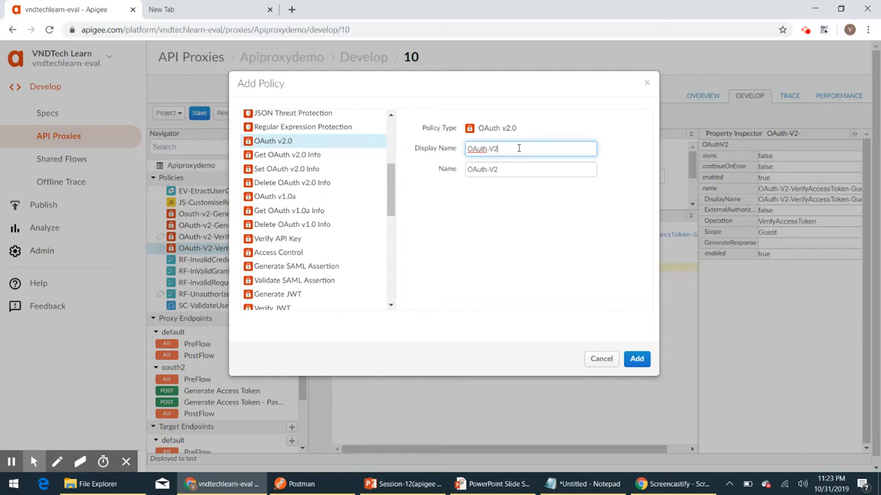
pyautogui.write('-VerifyAccessToken-Admin')
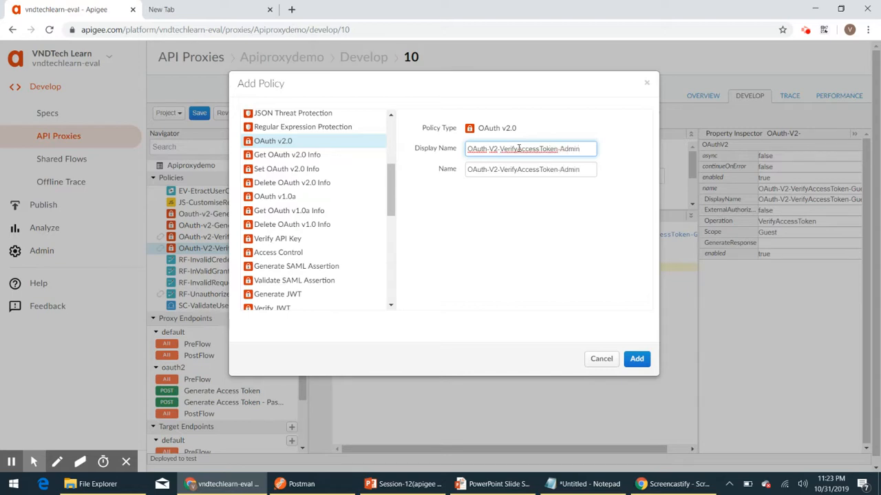
pyautogui.write('Scope')
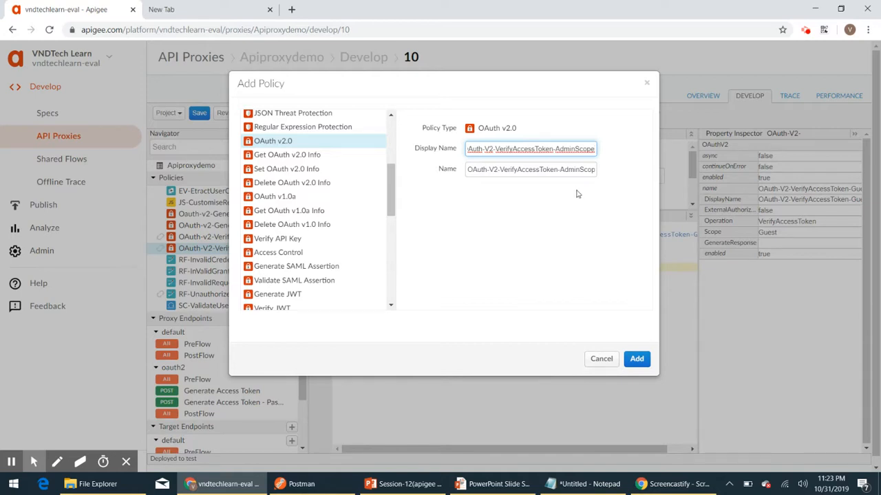
pyautogui.click(638, 360)
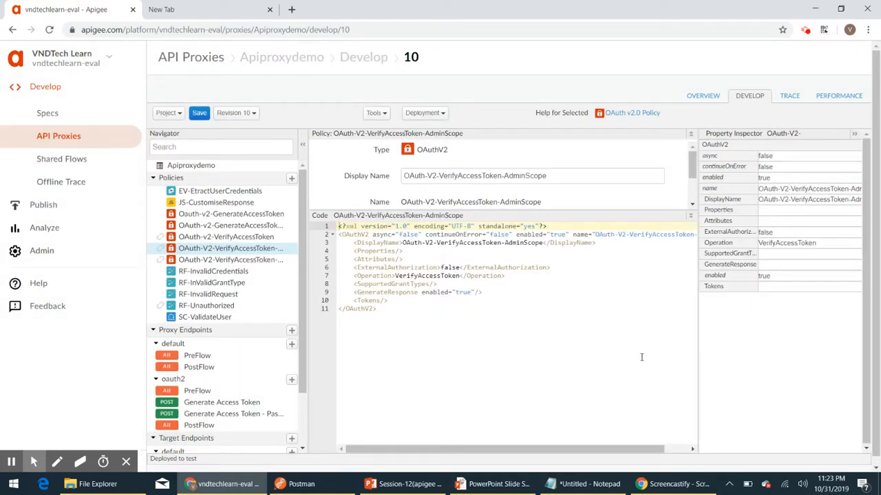
# Delete the Properties, Attributes, Tokens and SupportedGrantTypes lines from the AdminScope policy XML.
pyautogui.moveTo(403, 260); pyautogui.dragTo(338, 251)
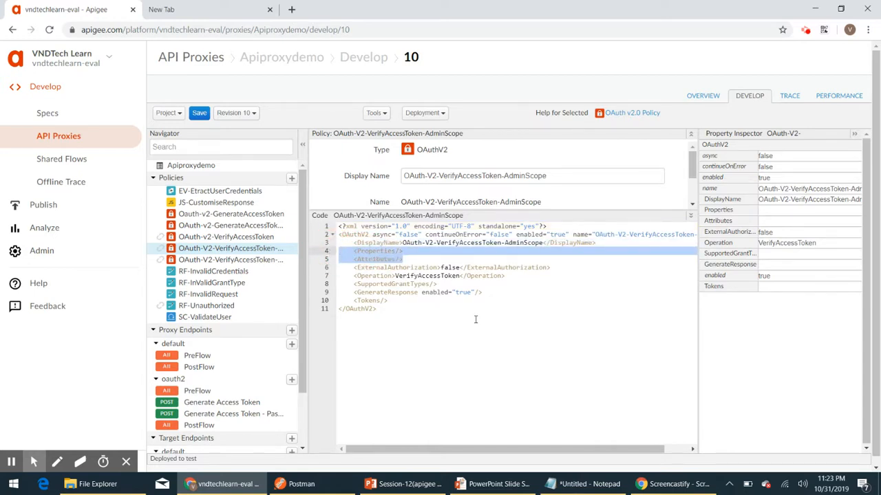
pyautogui.press('Delete')
pyautogui.press('BackSpace')
pyautogui.moveTo(394, 286); pyautogui.dragTo(321, 283)
pyautogui.press('Delete')
pyautogui.press('BackSpace')
pyautogui.moveTo(442, 269); pyautogui.dragTo(315, 267)
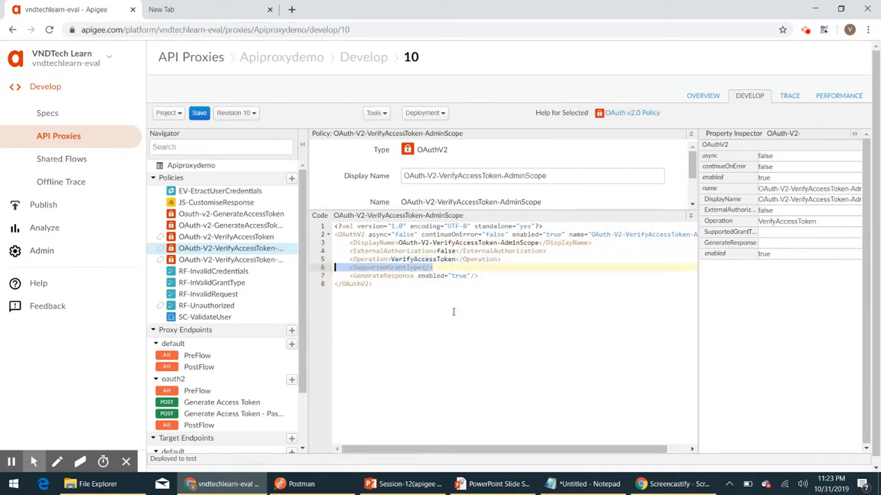
pyautogui.press('Delete')
pyautogui.press('BackSpace')
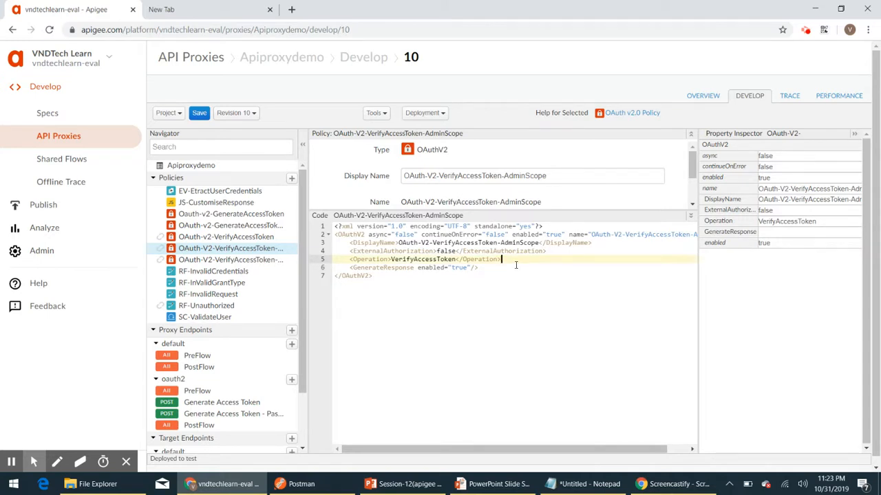
# Add a <Scope>Admin</Scope> element after the Operation line.
pyautogui.press('Return')
pyautogui.write('<')
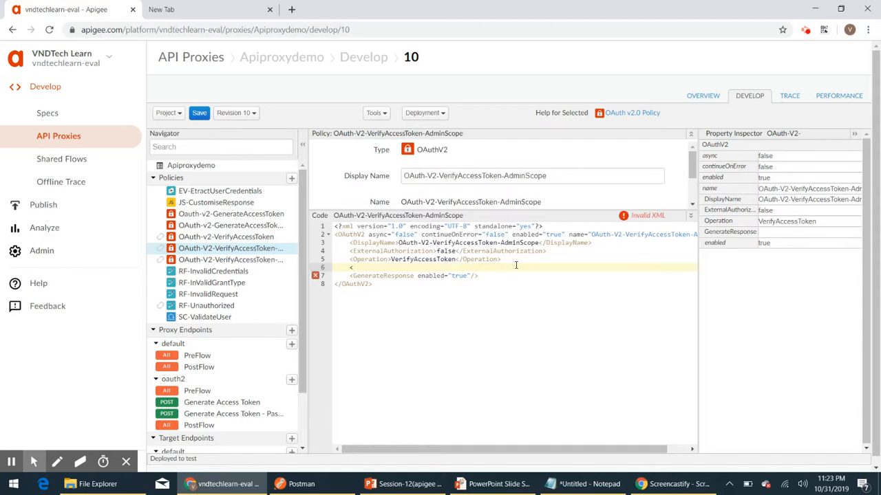
pyautogui.write('Scope>')
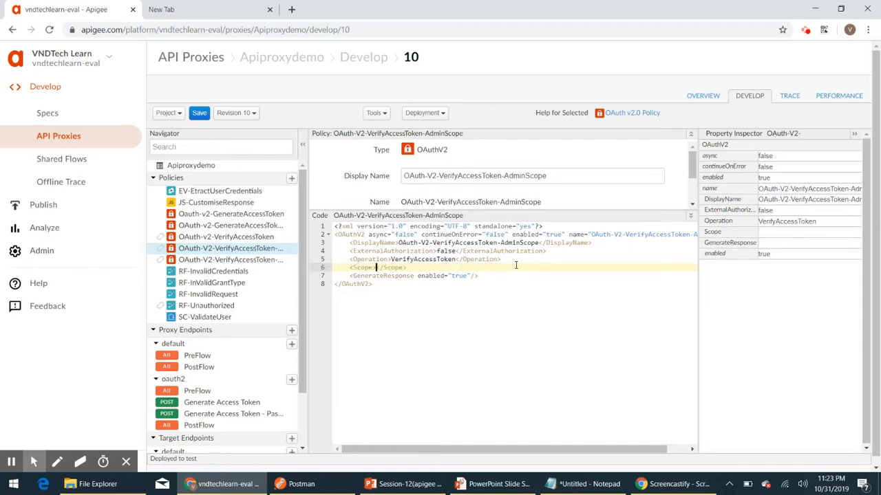
pyautogui.write('Admin')
pyautogui.scroll(-1, 487, 169)
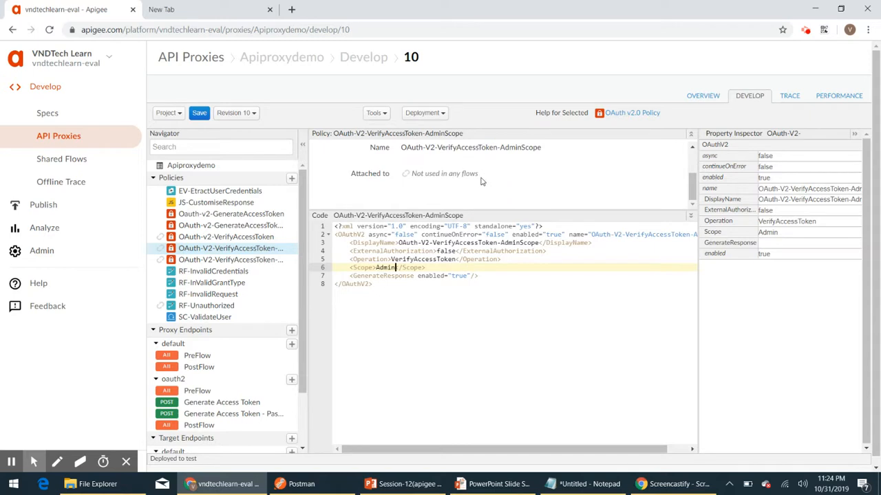
pyautogui.scroll(1, 482, 181)
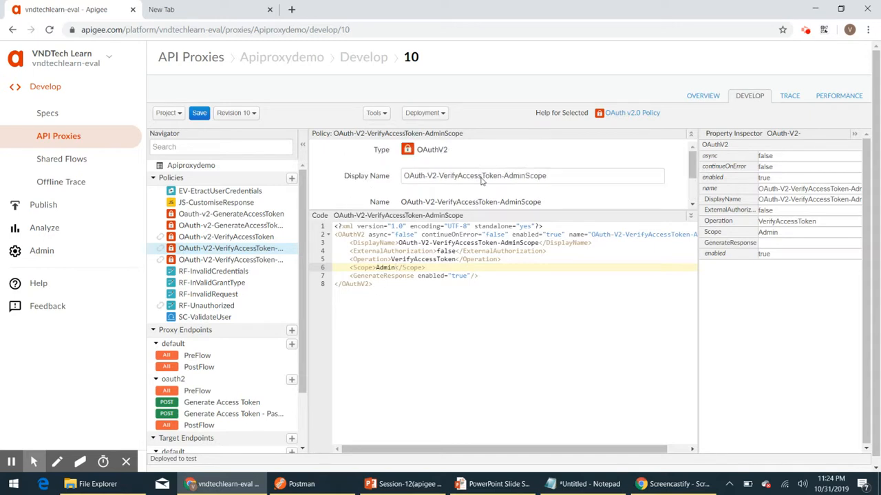
# Create an OAuth v2.0 policy with the display name OAuth-V2-VerifyAccessToken-CustomerScope.
pyautogui.click(292, 180)
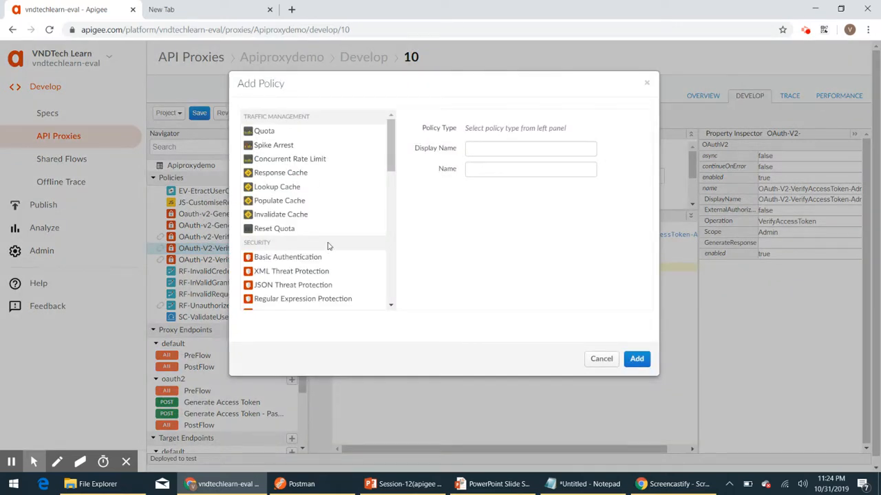
pyautogui.scroll(-3, 330, 248)
pyautogui.click(277, 201)
pyautogui.click(537, 144)
pyautogui.press('BackSpace')
pyautogui.press('BackSpace')
pyautogui.press('BackSpace')
pyautogui.press('BackSpace')
pyautogui.press('BackSpace')
pyautogui.press('BackSpace')
pyautogui.press('BackSpace')
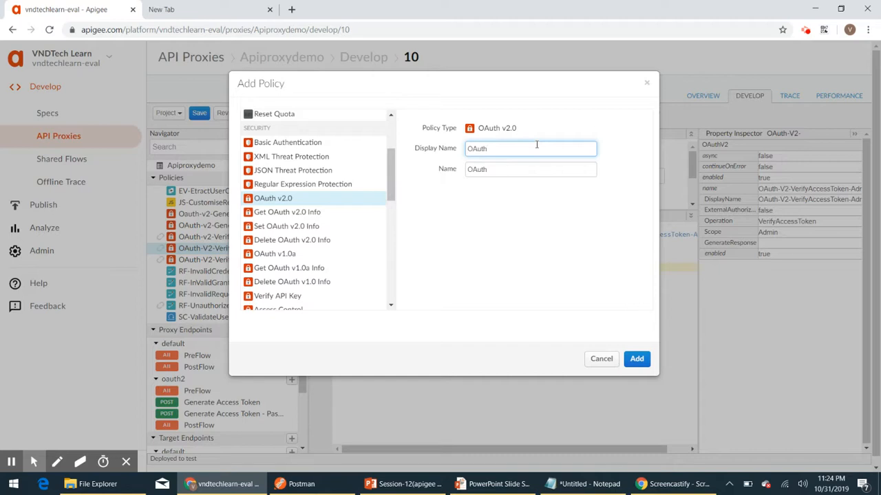
pyautogui.write('-V2-VerifyAccessToken-Customer')
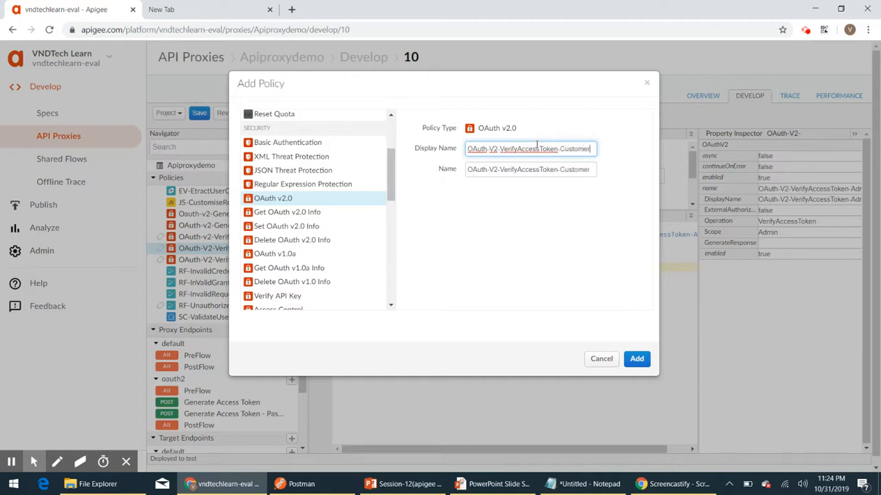
pyautogui.write('Scope')
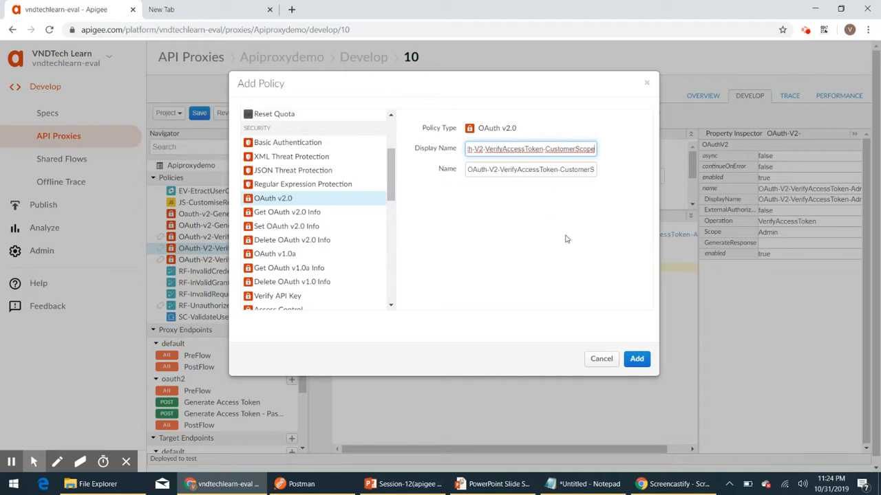
pyautogui.click(638, 360)
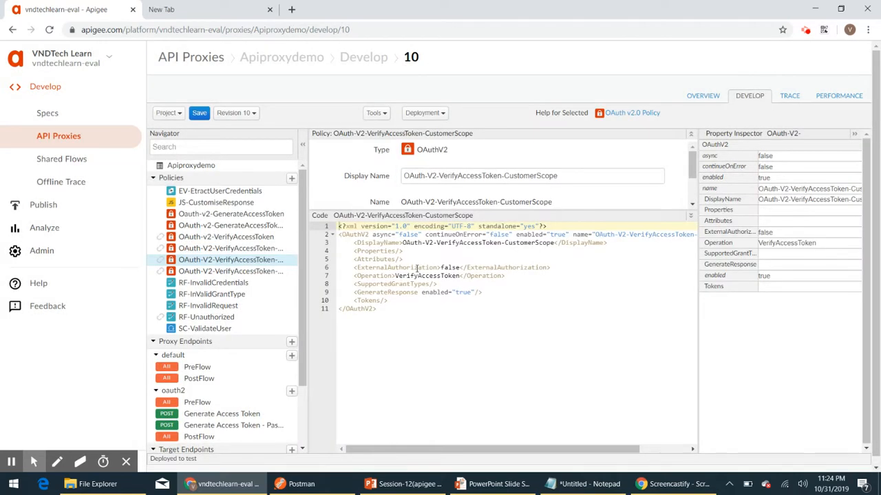
# Delete the Properties, Attributes, SupportedGrantTypes and Tokens lines from the CustomerScope policy XML.
pyautogui.moveTo(411, 259); pyautogui.dragTo(341, 251)
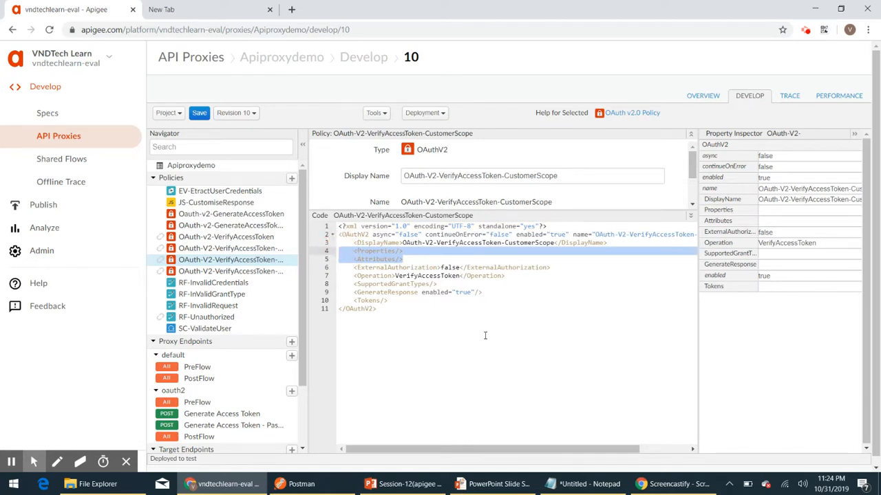
pyautogui.press('BackSpace')
pyautogui.press('BackSpace')
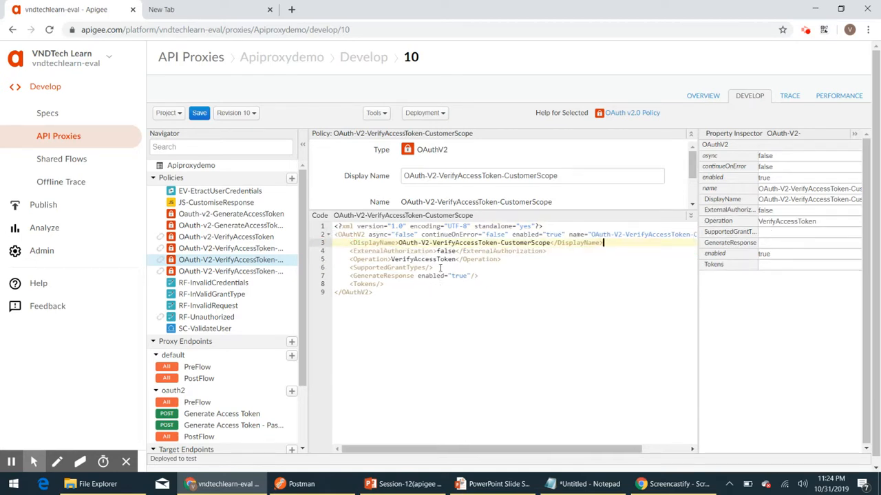
pyautogui.moveTo(440, 267); pyautogui.dragTo(338, 267)
pyautogui.press('BackSpace')
pyautogui.press('BackSpace')
pyautogui.moveTo(386, 276); pyautogui.dragTo(322, 270)
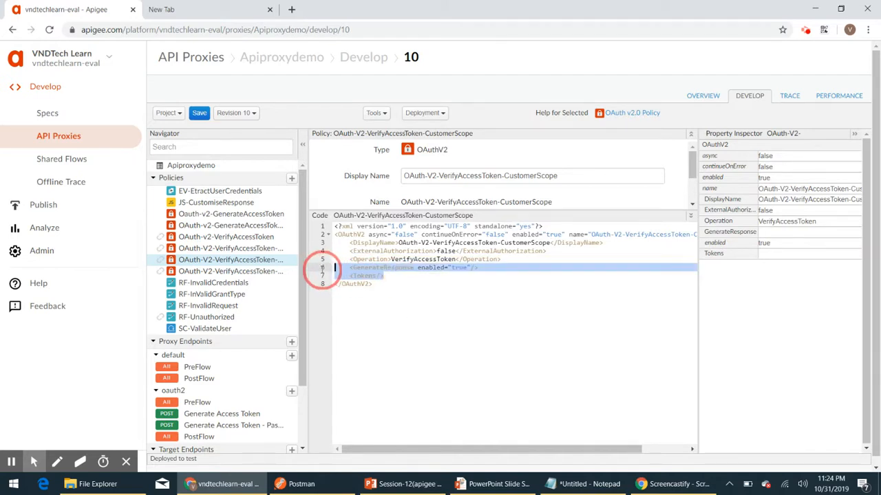
pyautogui.press('BackSpace')
# Add a <Scope>Customer</Scope> element after the Operation line.
pyautogui.click(513, 261)
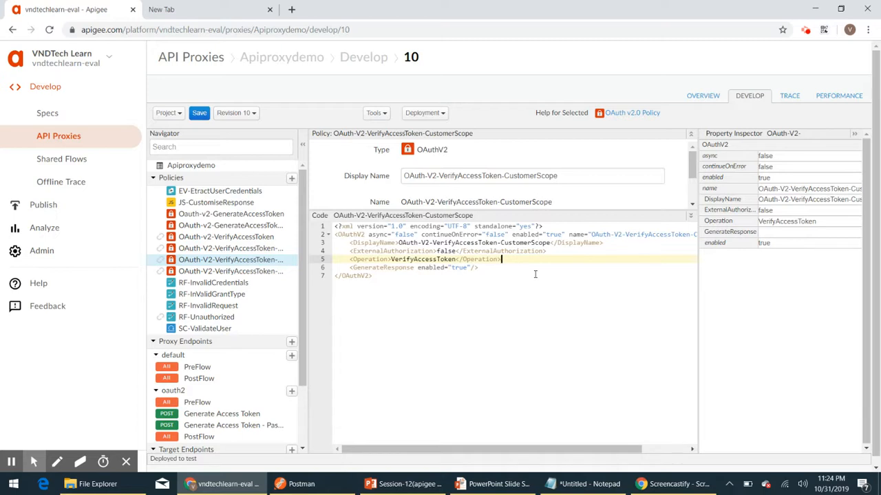
pyautogui.press('Return')
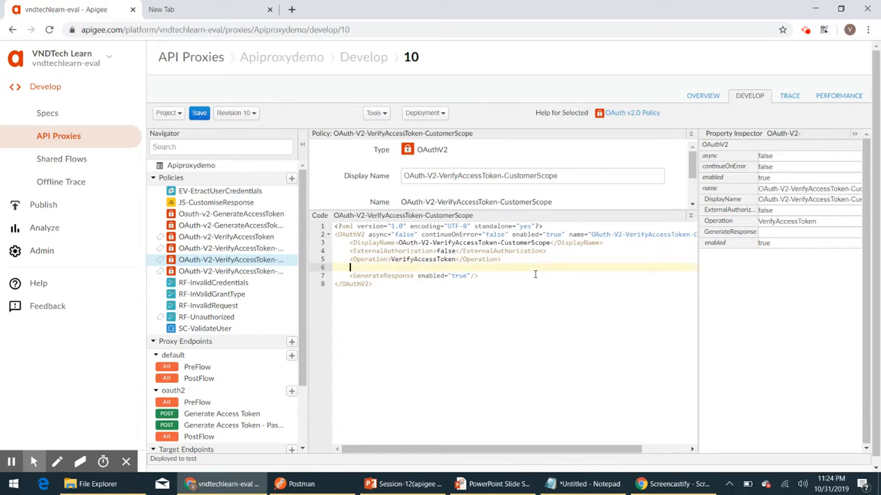
pyautogui.write('<S')
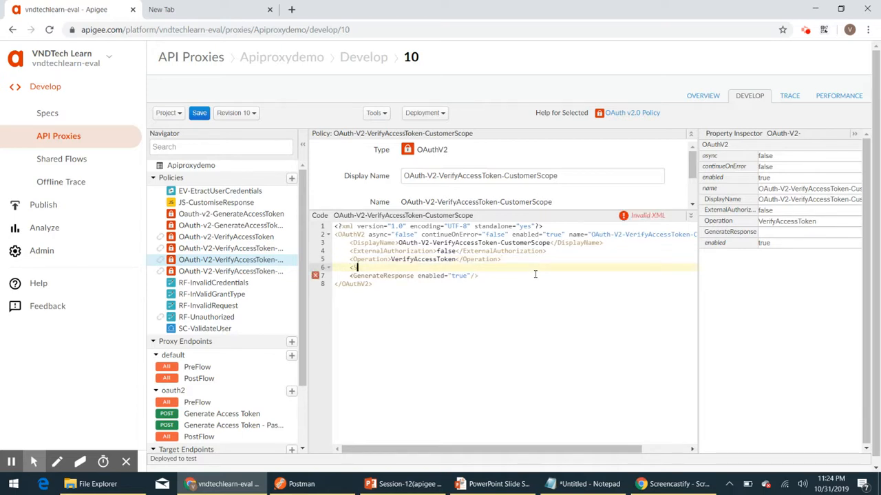
pyautogui.write('cope>Customer</Scope>')
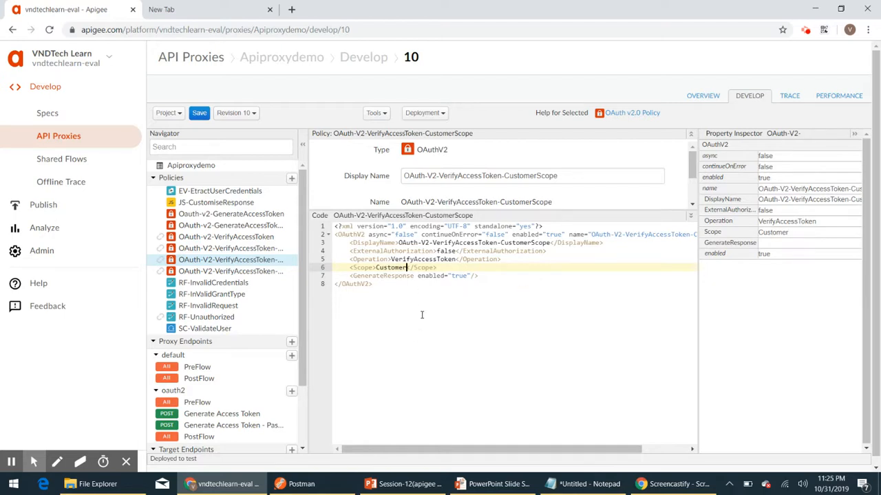
pyautogui.scroll(-1, 385, 289)
pyautogui.scroll(-1, 472, 183)
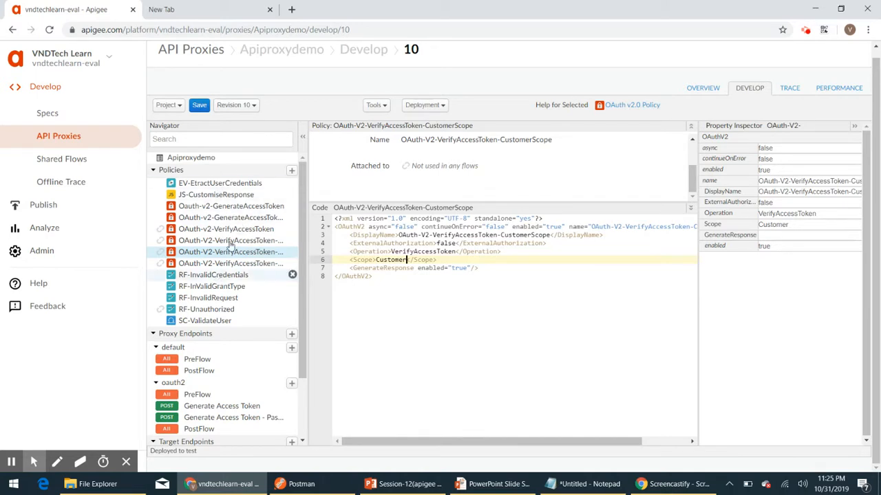
pyautogui.scroll(-2, 233, 285)
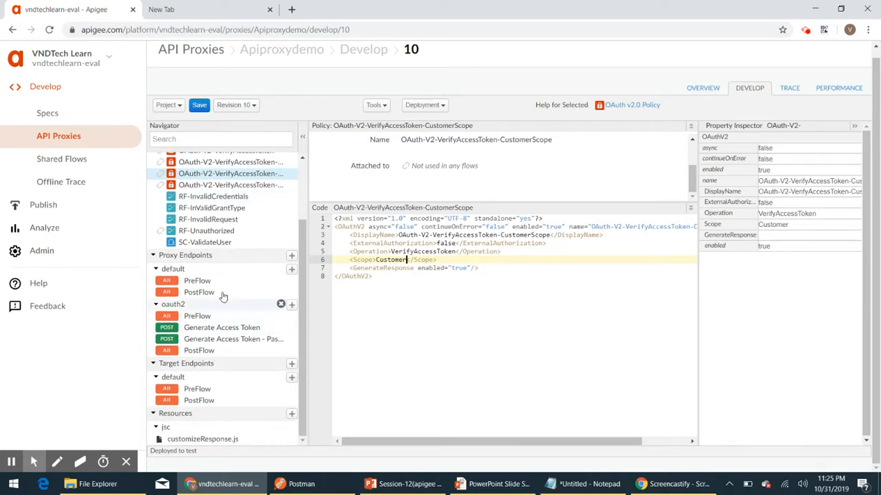
# In the default endpoint's PreFlow, expand the Request tag and start a <Step><Name> entry.
pyautogui.click(214, 281)
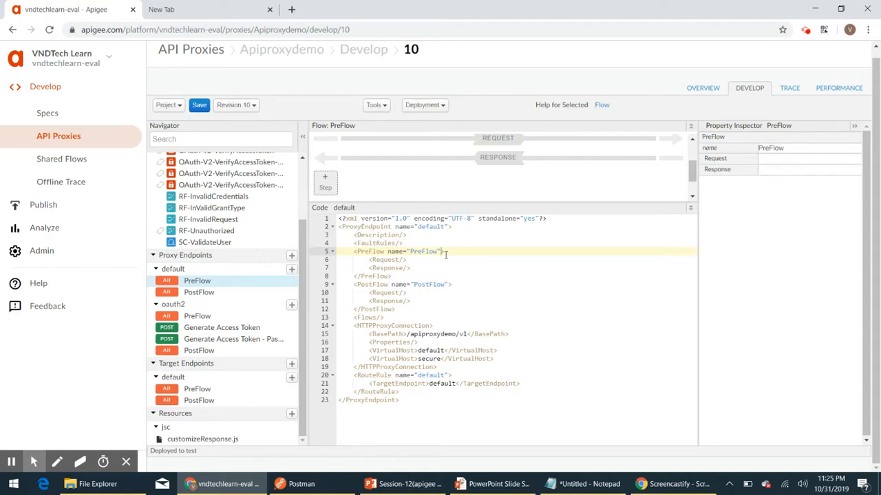
pyautogui.click(424, 262)
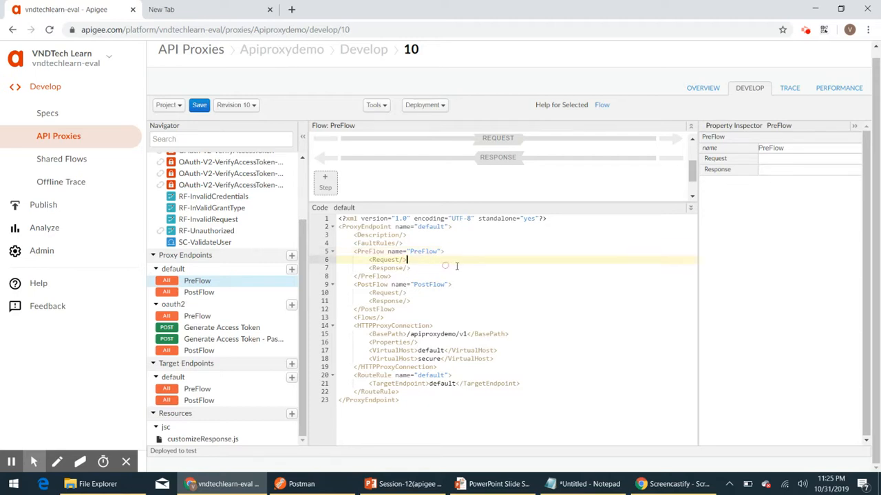
pyautogui.press('BackSpace')
pyautogui.press('BackSpace')
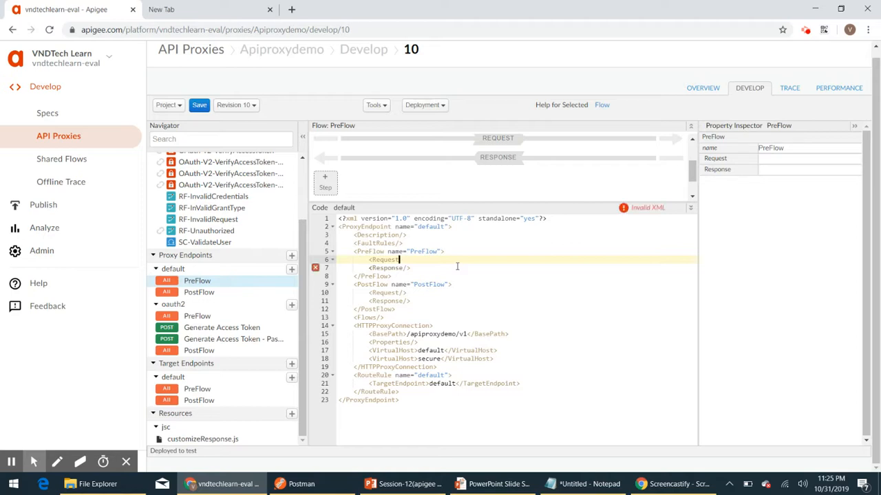
pyautogui.write('>')
pyautogui.press('Return')
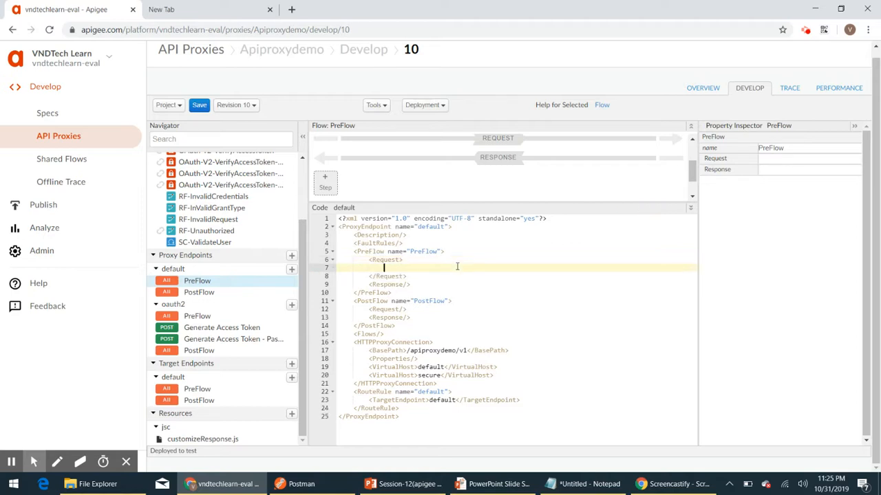
pyautogui.write('<Step')
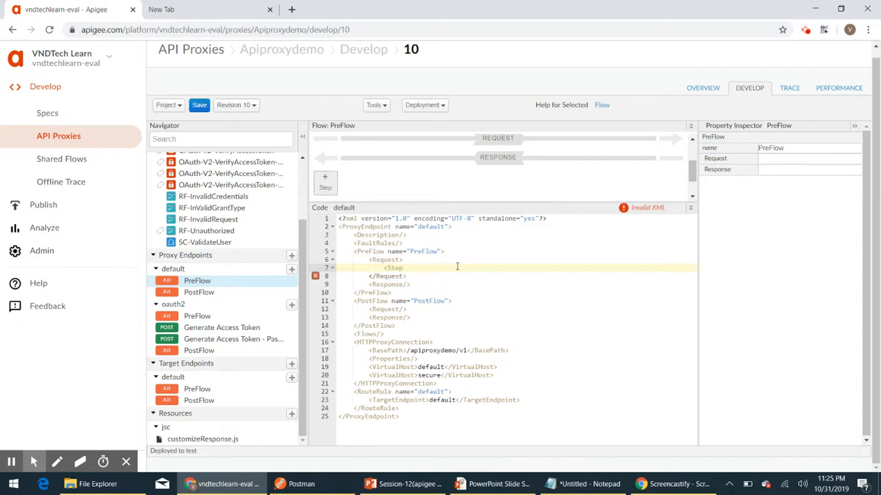
pyautogui.write('></Step>')
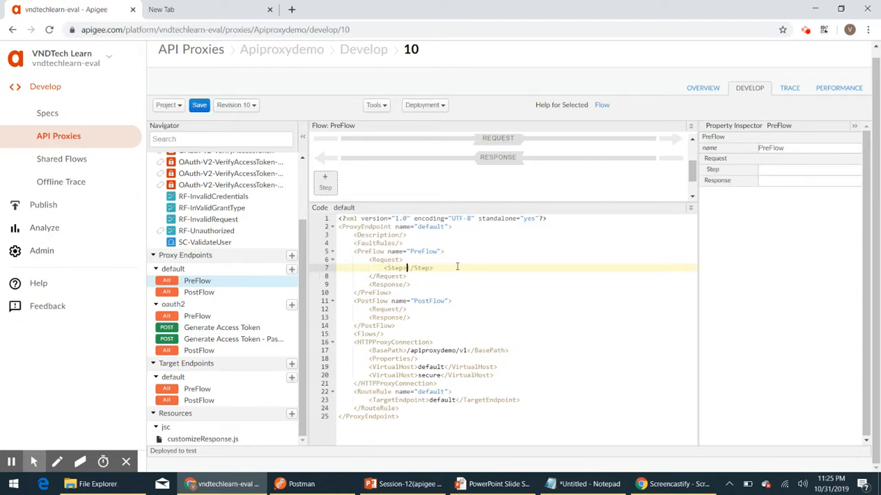
pyautogui.press('Return')
pyautogui.write('<')
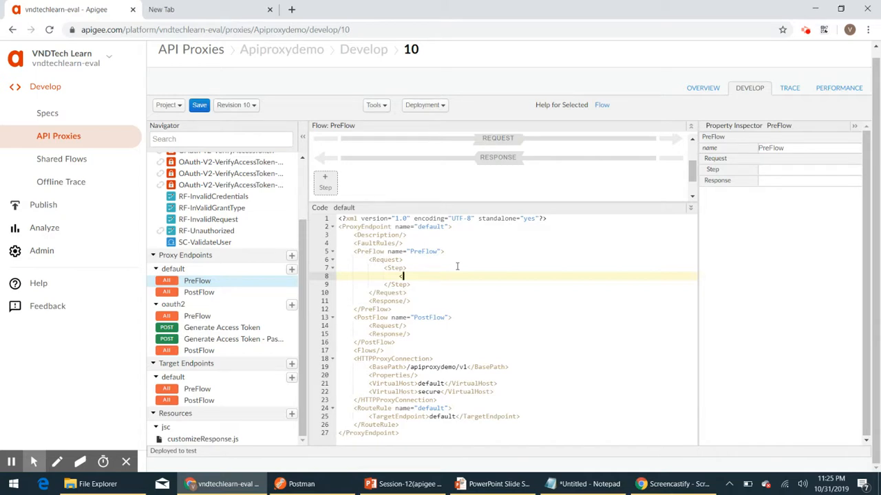
pyautogui.write('Name></Name>')
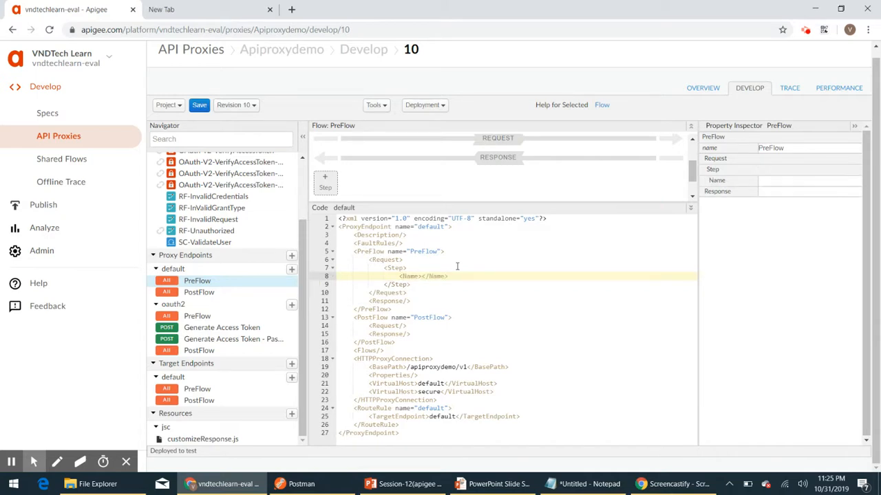
# Copy the OAuth-V2-VerifyAccessToken-AdminScope name and paste it into the Step's Name element.
pyautogui.scroll(1, 200, 275)
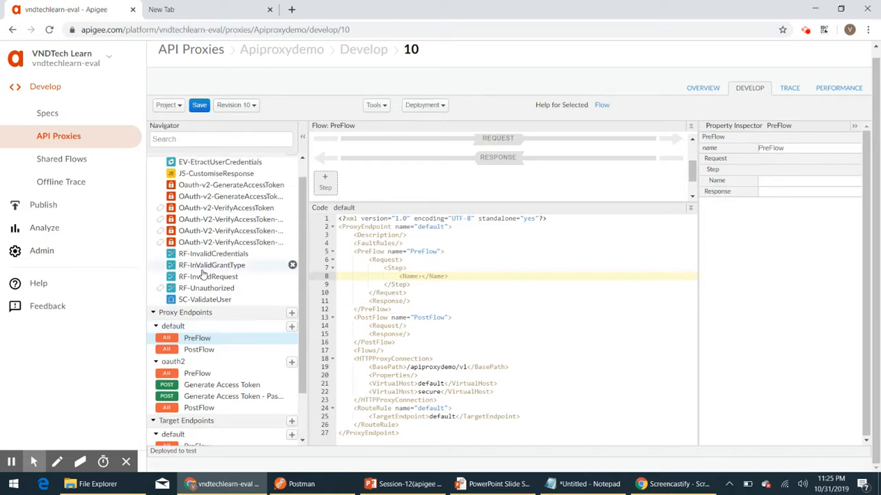
pyautogui.click(221, 207)
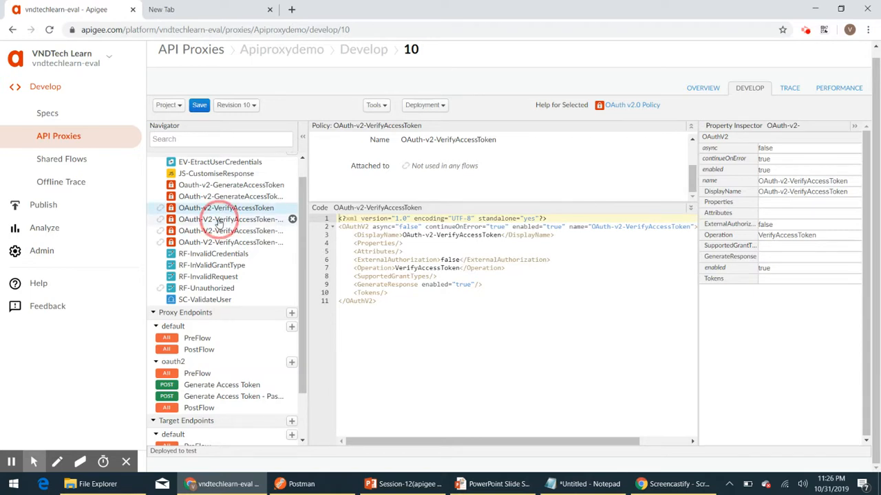
pyautogui.click(206, 219)
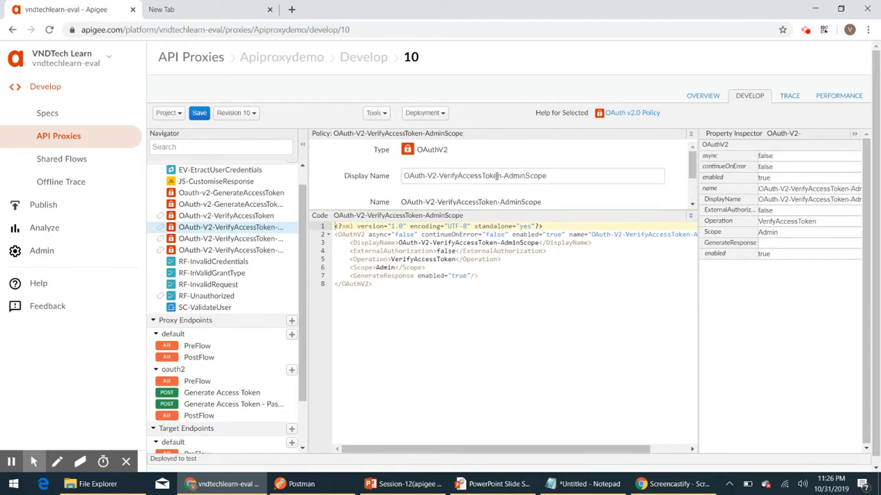
pyautogui.tripleClick(496, 176)
pyautogui.hotkey('ctrl', 'c')
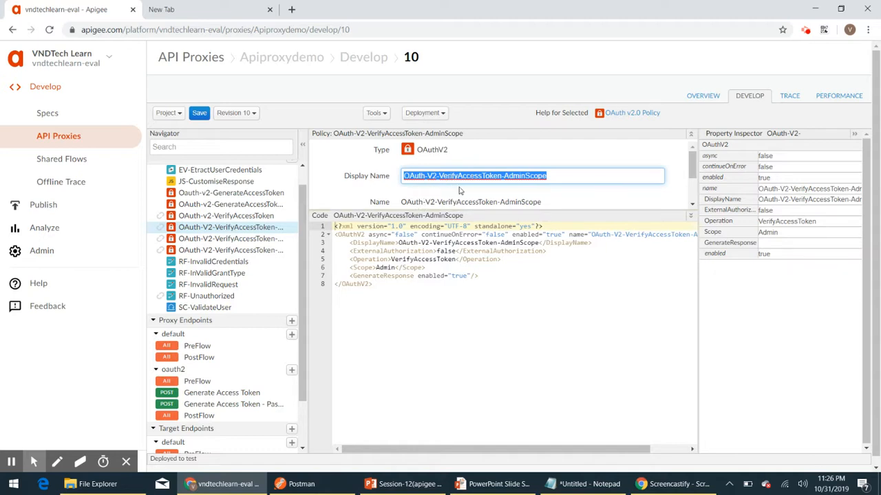
pyautogui.click(204, 346)
pyautogui.click(436, 285)
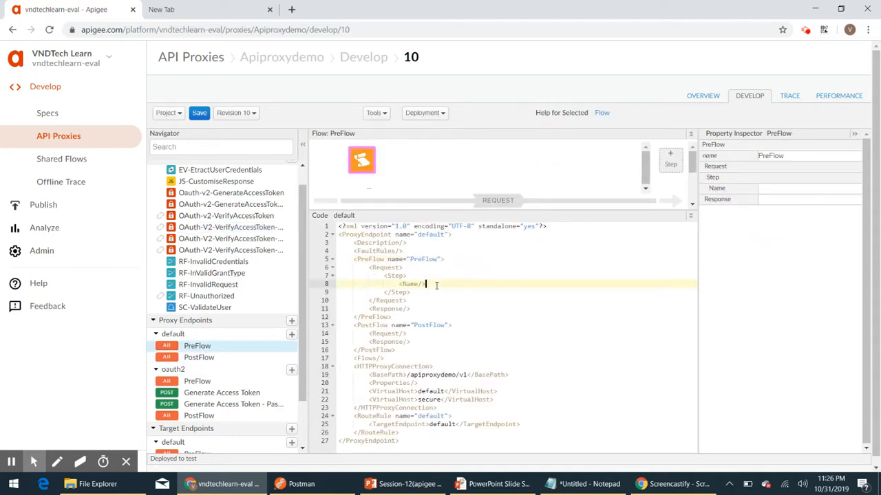
pyautogui.press('BackSpace')
pyautogui.press('BackSpace')
pyautogui.write('>')
pyautogui.hotkey('ctrl', 'v')
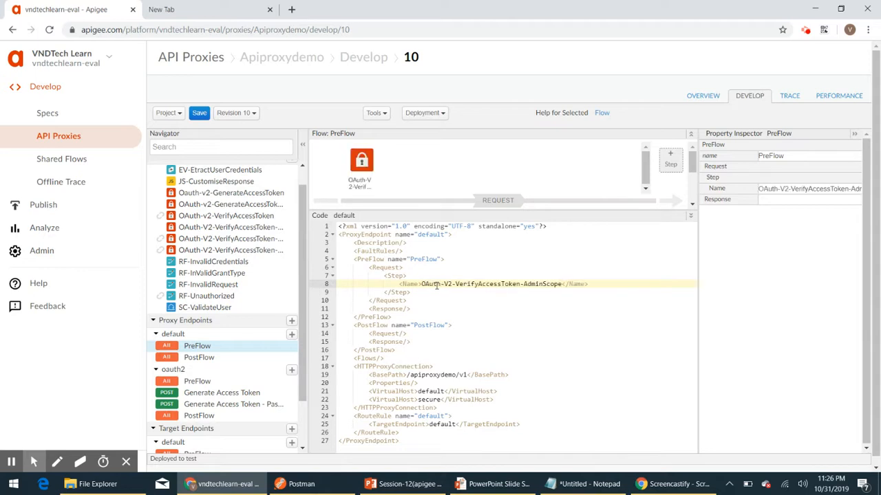
pyautogui.moveTo(383, 276); pyautogui.dragTo(412, 291)
pyautogui.hotkey('ctrl', 'c')
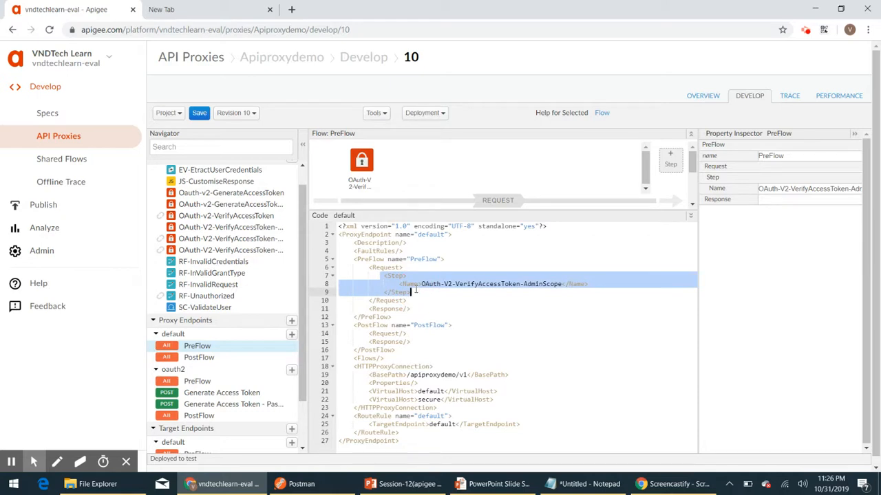
# Paste two more copies of the Step block below the first one.
pyautogui.click(417, 292)
pyautogui.press('Return')
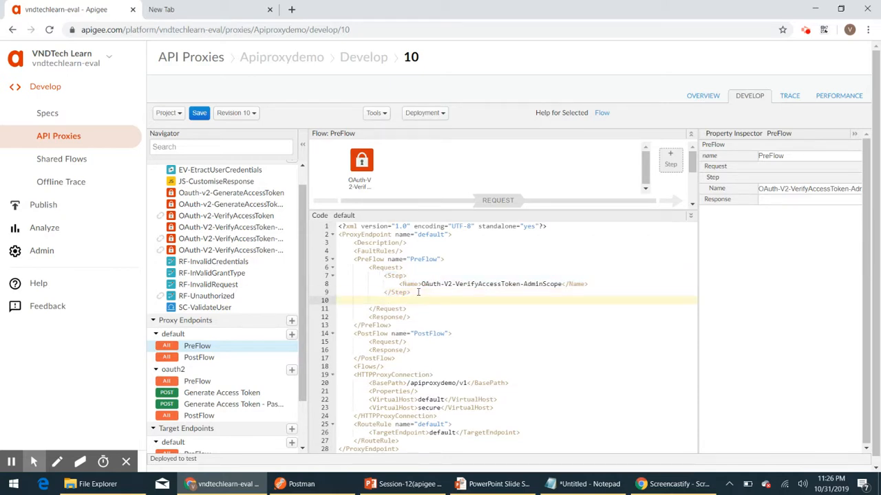
pyautogui.hotkey('ctrl', 'v')
pyautogui.hotkey('ctrl', 'v')
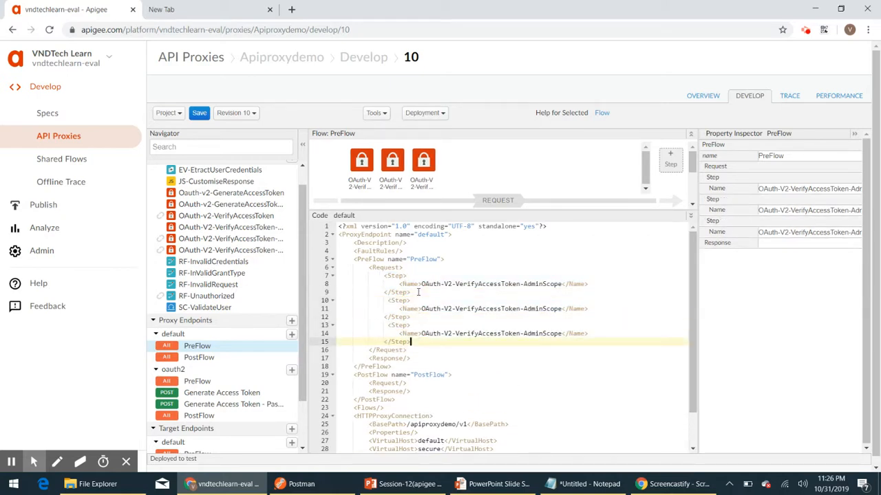
pyautogui.click(388, 325)
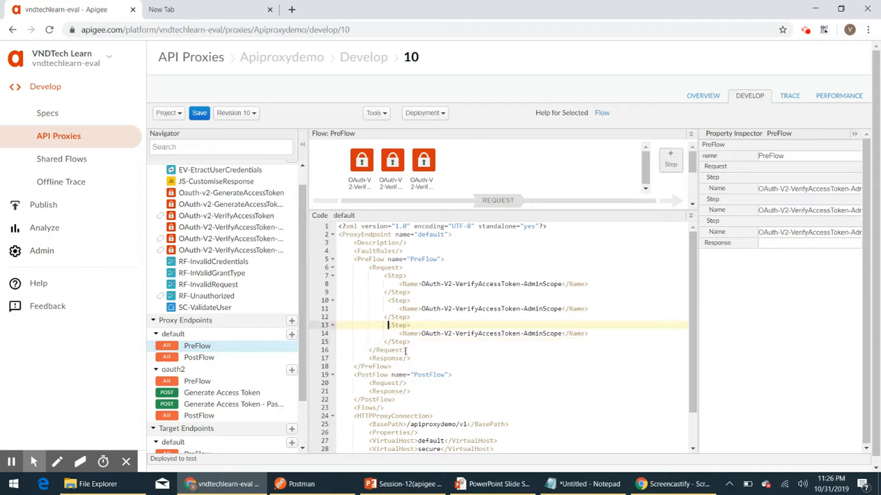
pyautogui.click(385, 301)
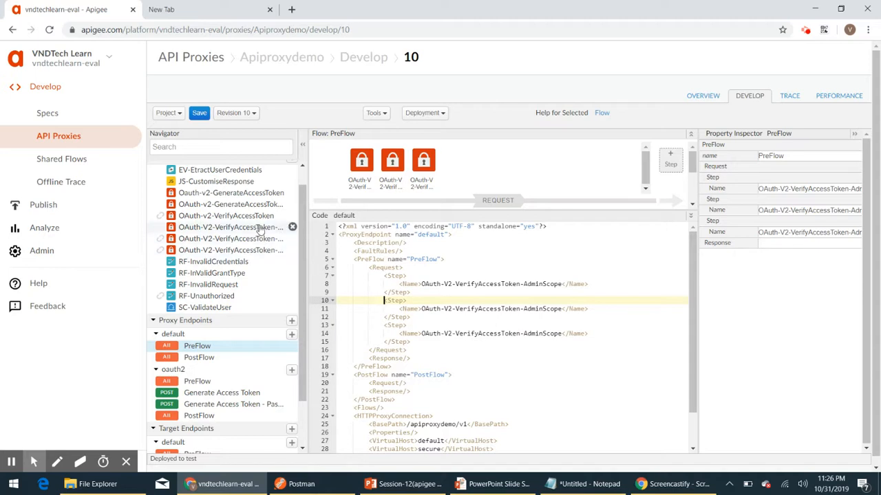
# Set the second step's name to OAuth-V2-VerifyAccessToken-CustomerScope.
pyautogui.click(223, 239)
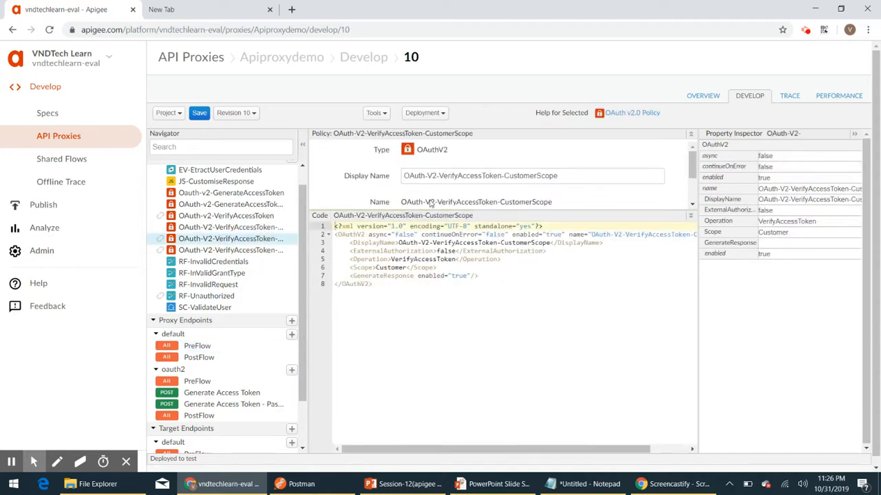
pyautogui.tripleClick(509, 175)
pyautogui.hotkey('ctrl', 'c')
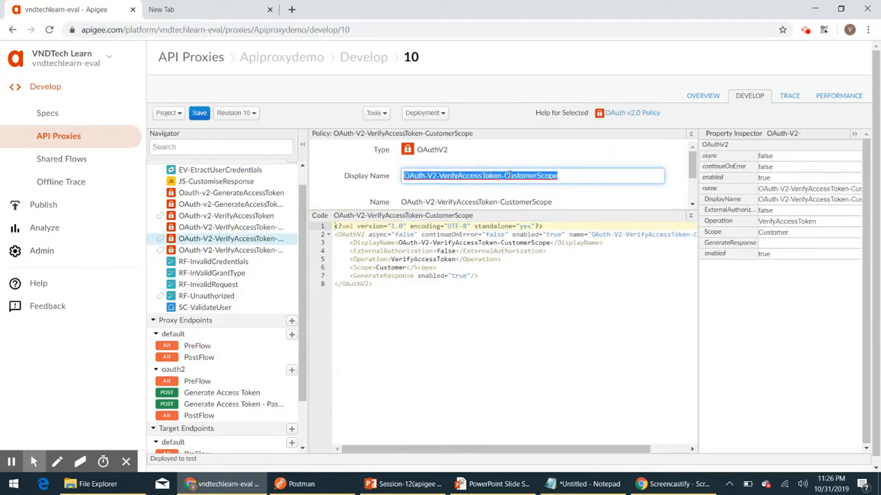
pyautogui.click(197, 347)
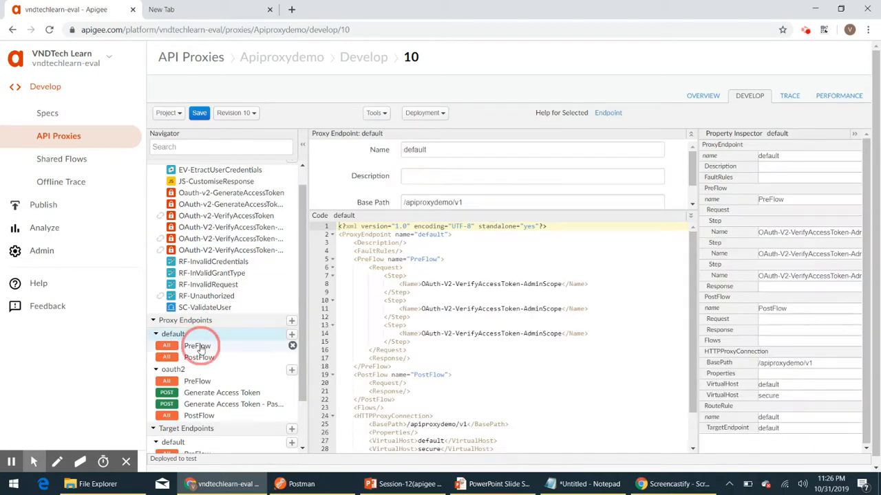
pyautogui.moveTo(421, 309); pyautogui.dragTo(562, 309)
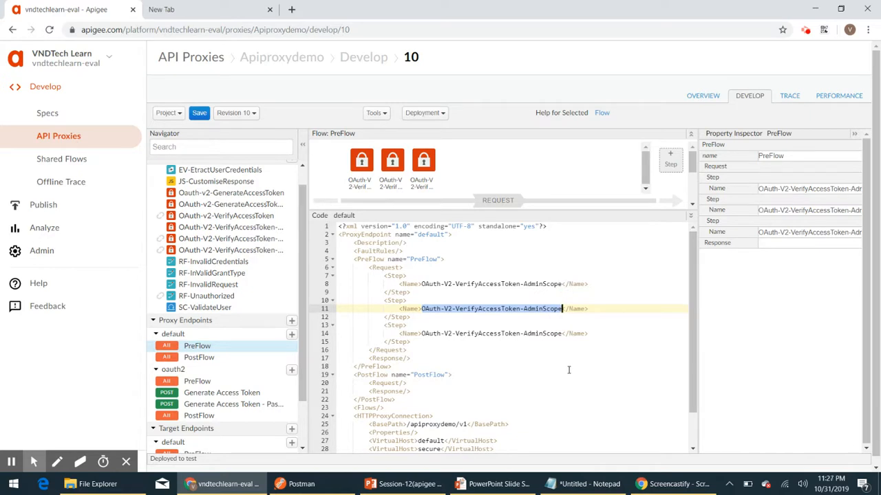
pyautogui.hotkey('ctrl', 'v')
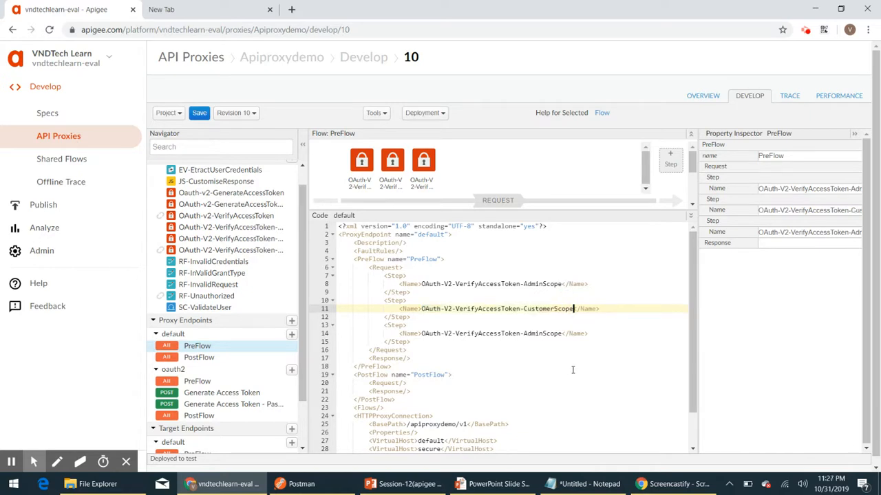
# Set the third step's name to OAuth-V2-VerifyAccessToken-GuestScope.
pyautogui.click(216, 250)
pyautogui.doubleClick(515, 175)
pyautogui.click(513, 175)
pyautogui.hotkey('ctrl', 'c')
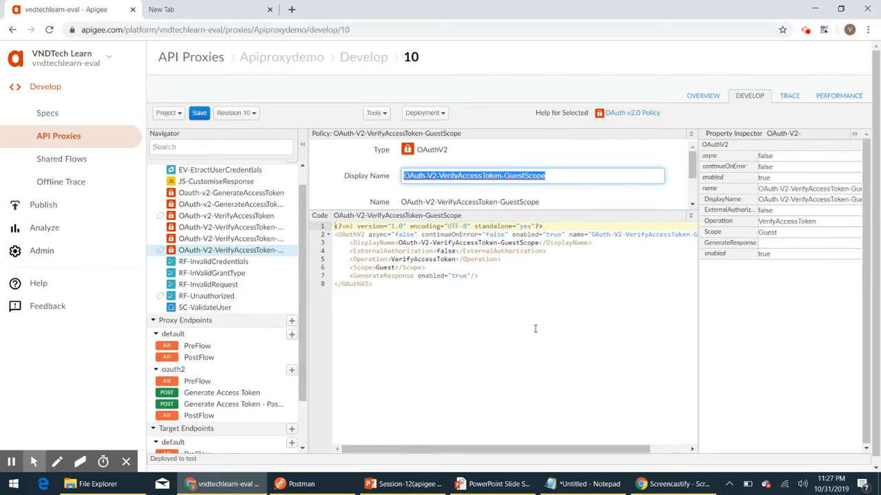
pyautogui.click(198, 346)
pyautogui.moveTo(422, 334); pyautogui.dragTo(564, 335)
pyautogui.hotkey('ctrl', 'v')
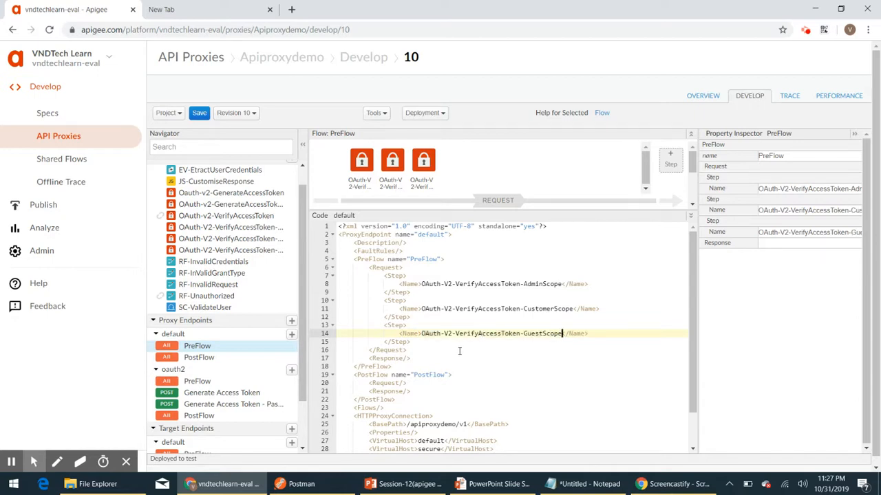
# Save revision 10 of the proxy and dismiss the confirmation.
pyautogui.scroll(-1, 459, 352)
pyautogui.scroll(1, 436, 382)
pyautogui.click(199, 115)
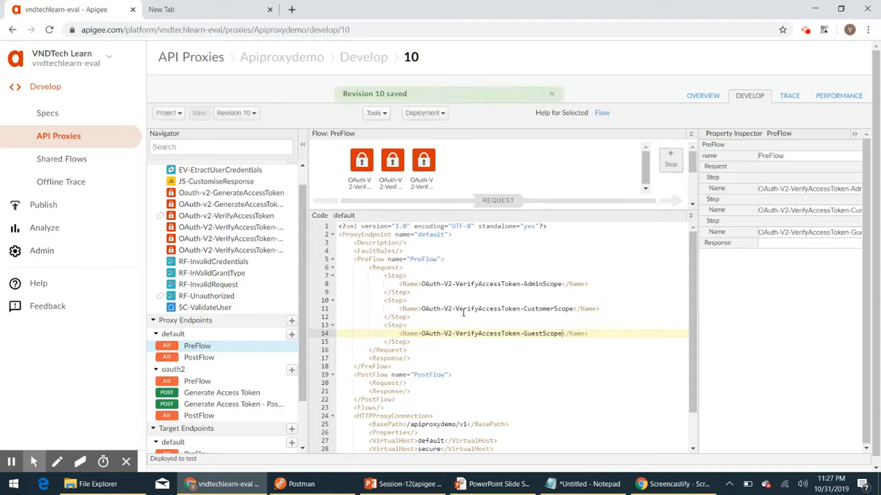
pyautogui.click(552, 95)
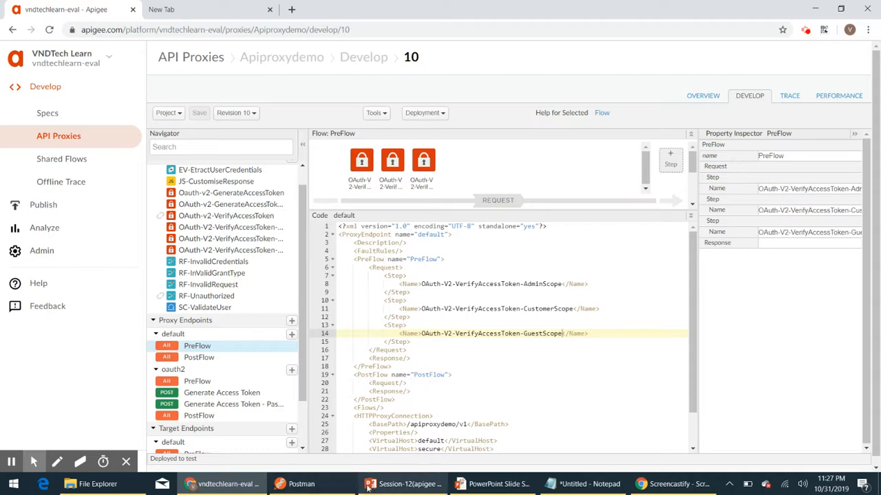
# Fetch a fresh Guest-scope access token, select its value, and return to the GET /json request.
pyautogui.click(308, 486)
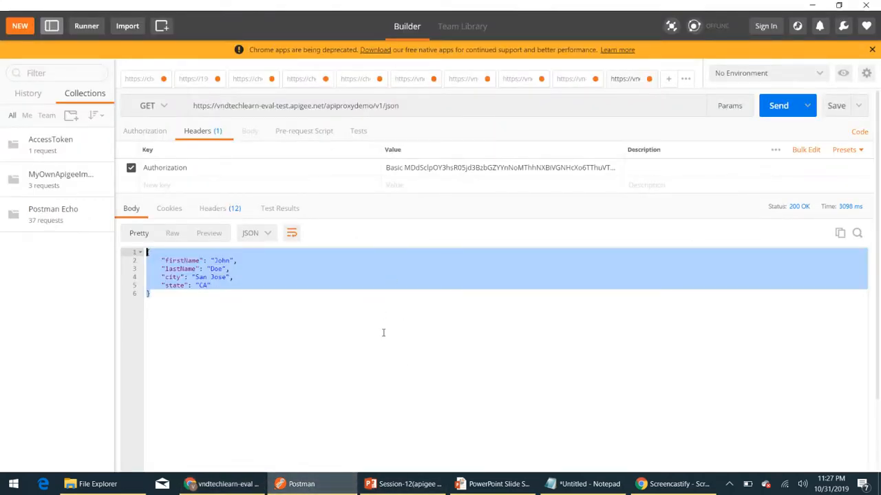
pyautogui.click(564, 79)
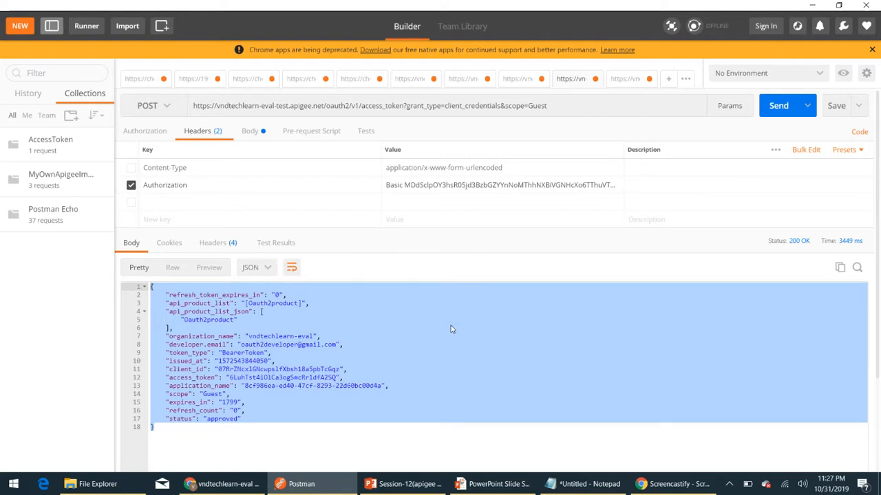
pyautogui.click(779, 107)
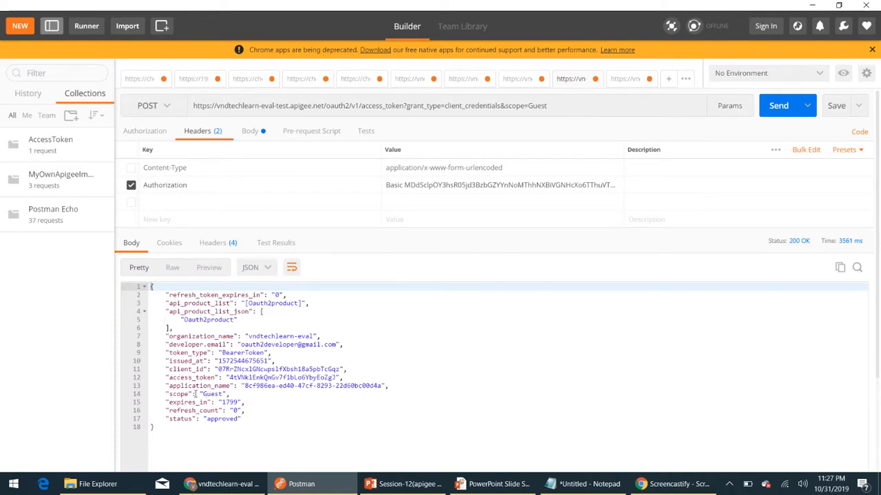
pyautogui.doubleClick(264, 377)
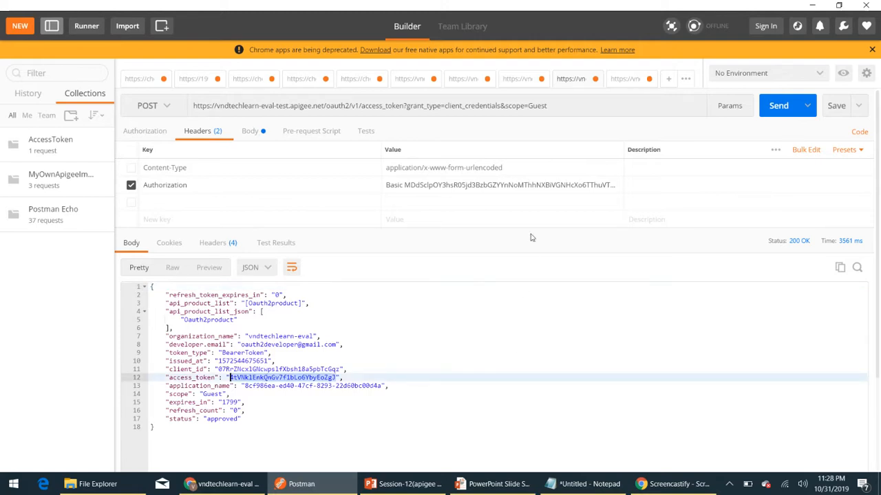
pyautogui.click(622, 80)
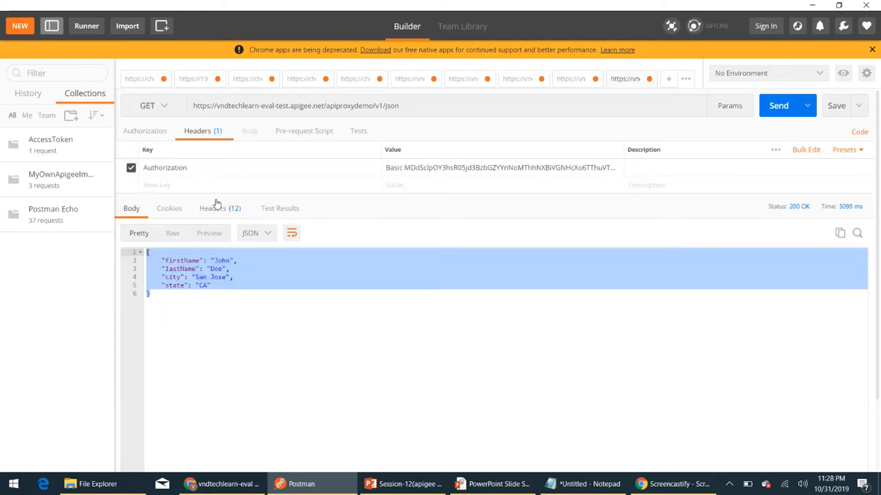
# Replace the Basic Authorization header value with 'Bearer' followed by the new Guest token.
pyautogui.tripleClick(425, 168)
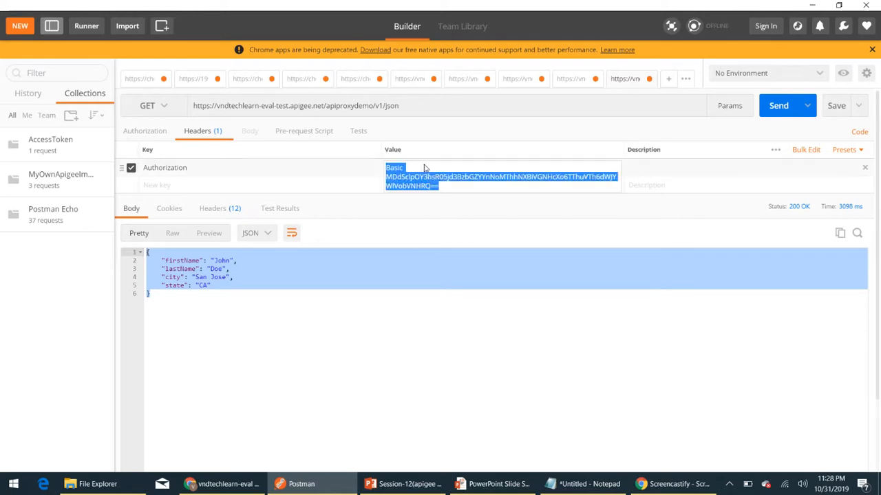
pyautogui.press('BackSpace')
pyautogui.write('Bearer')
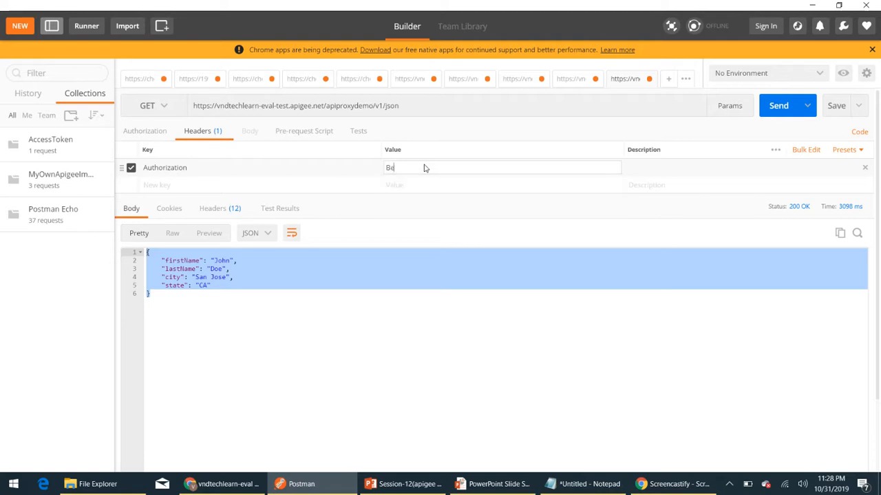
pyautogui.hotkey('ctrl', 'v')
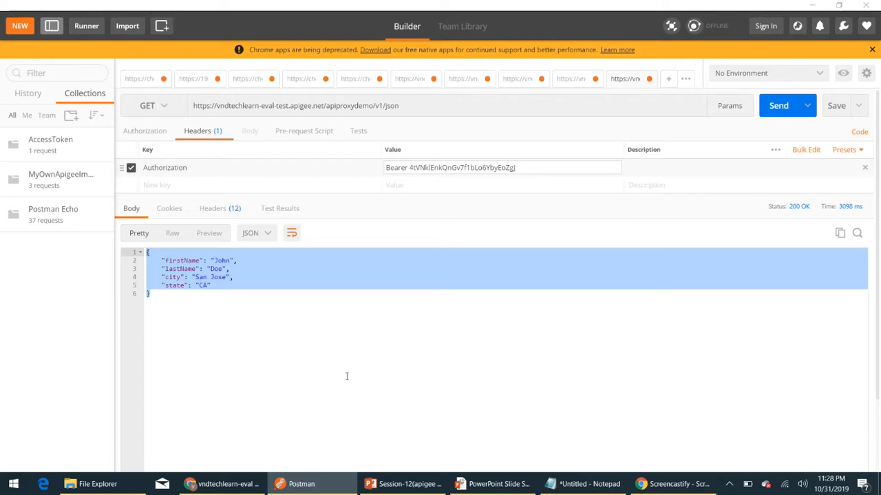
# Glance over the Apigee proxy editor, then come back to Postman.
pyautogui.hotkey('alt', 'Tab')
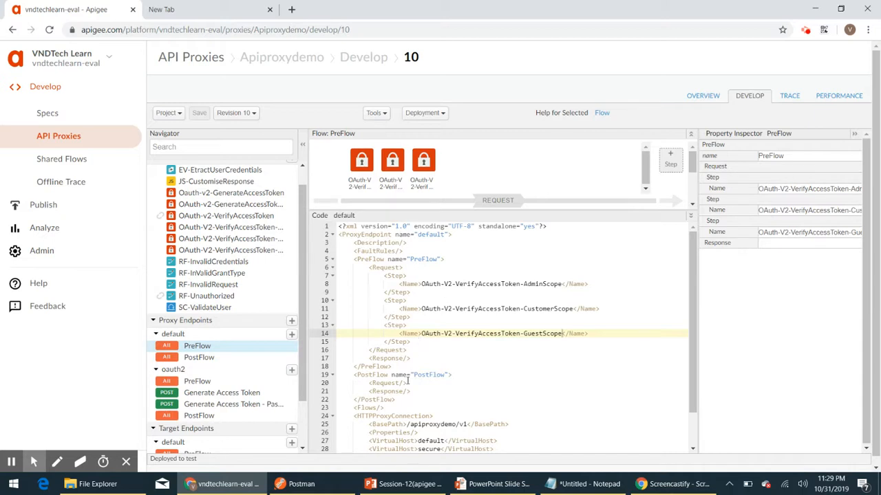
pyautogui.scroll(-2, 407, 378)
pyautogui.scroll(2, 407, 379)
pyautogui.hotkey('alt', 'Tab')
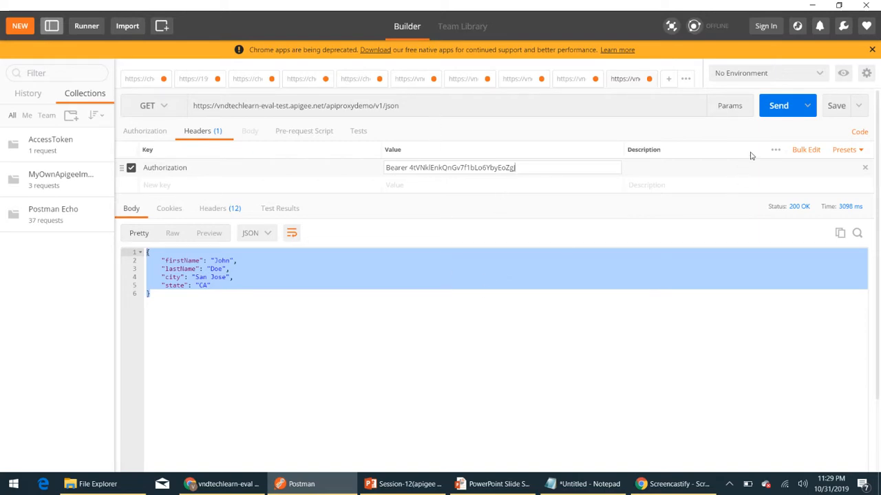
# Resend /json with the Guest token and confirm the 403 InsufficientScope fault requiring AdminScope.
pyautogui.click(773, 110)
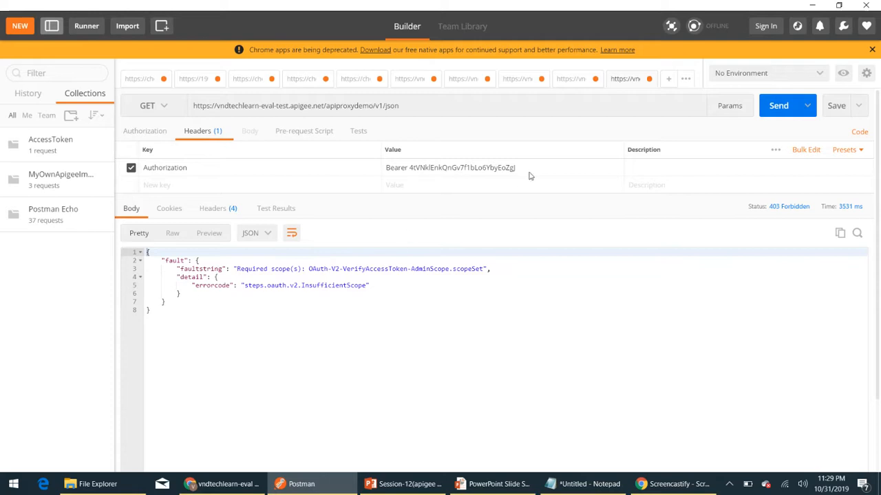
pyautogui.click(570, 80)
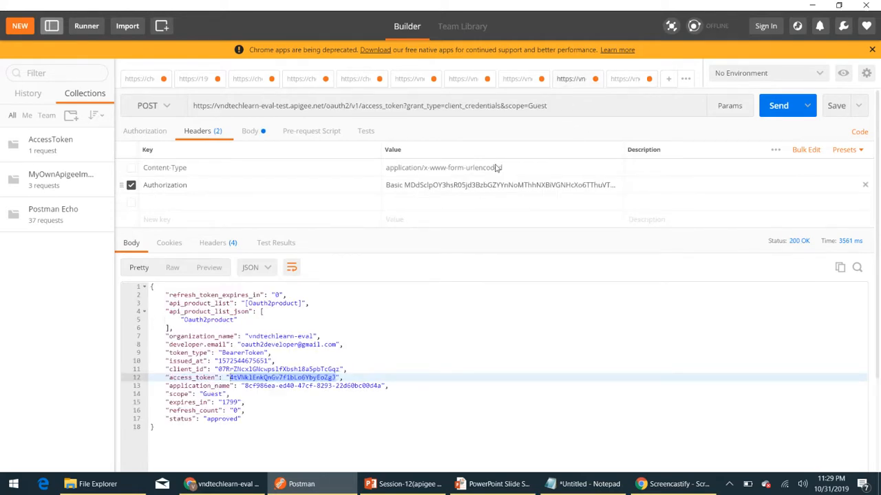
pyautogui.click(621, 79)
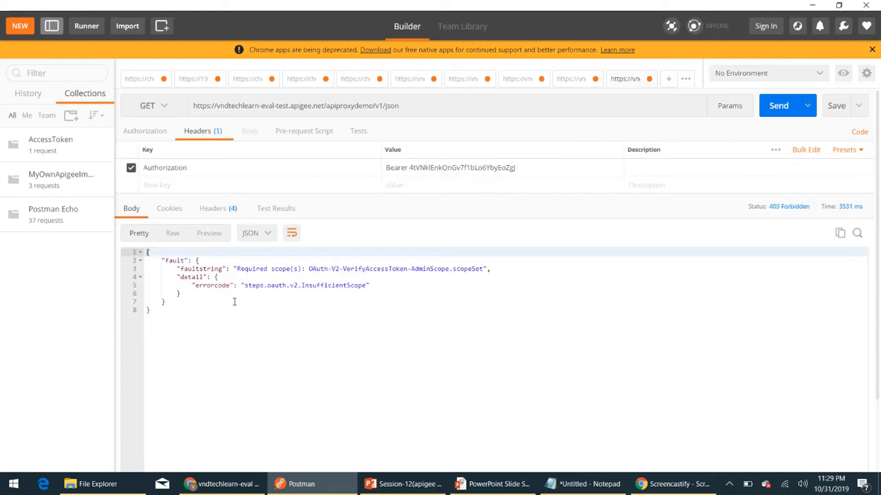
pyautogui.hotkey('alt', 'Tab')
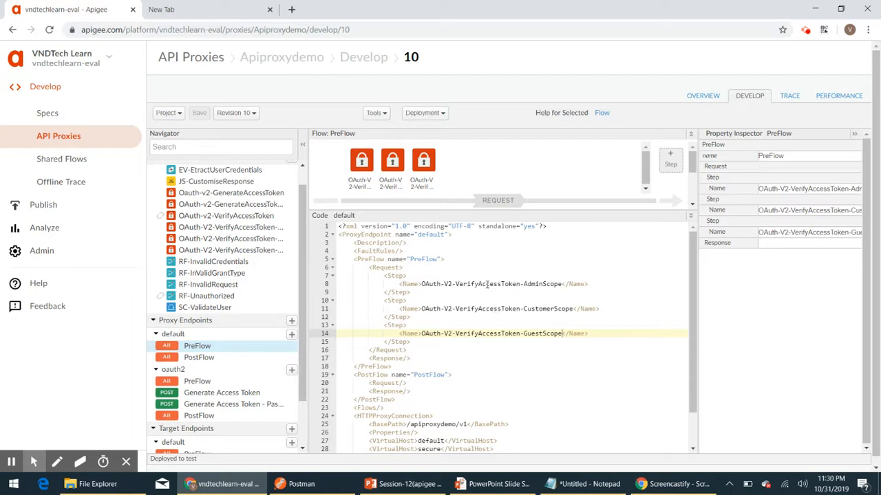
# Start an Apigee trace session and resend the /json request from Postman so it's captured.
pyautogui.click(789, 99)
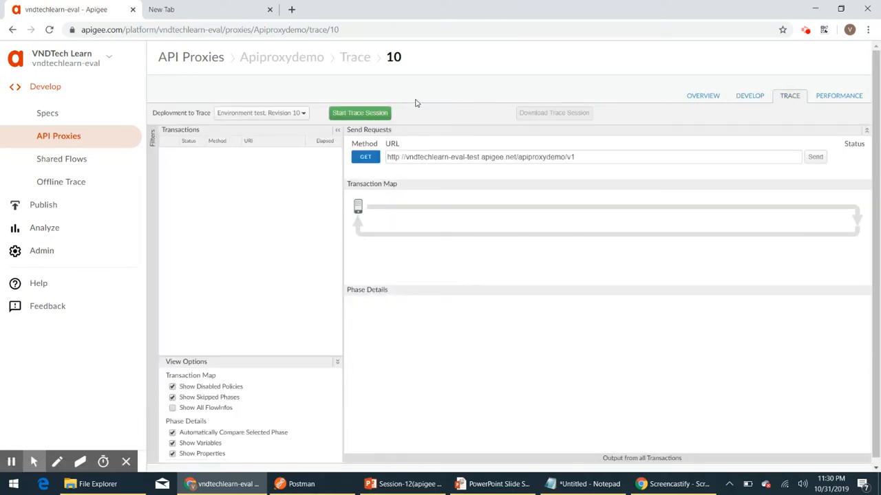
pyautogui.click(357, 113)
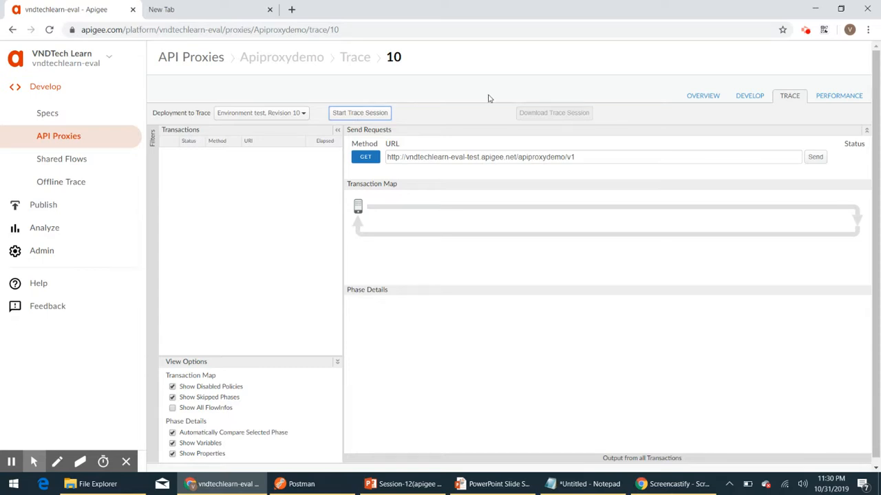
pyautogui.hotkey('alt', 'Tab')
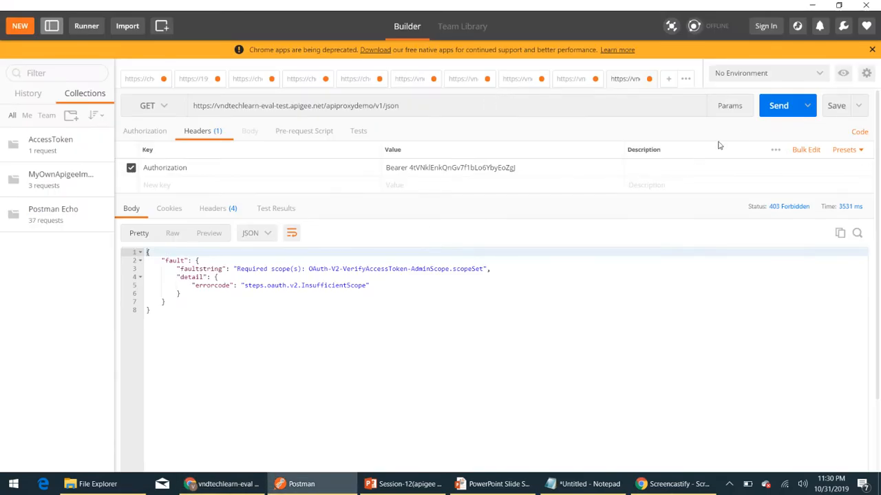
pyautogui.click(779, 105)
pyautogui.hotkey('alt', 'Tab')
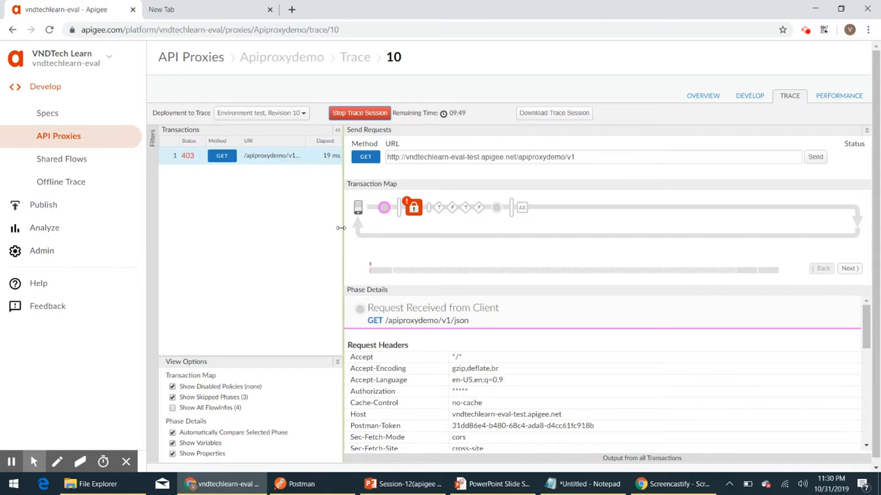
# Inspect the failing OAuth-V2-VerifyAccessToken-AdminScope step in the trace's transaction map.
pyautogui.moveTo(414, 209)
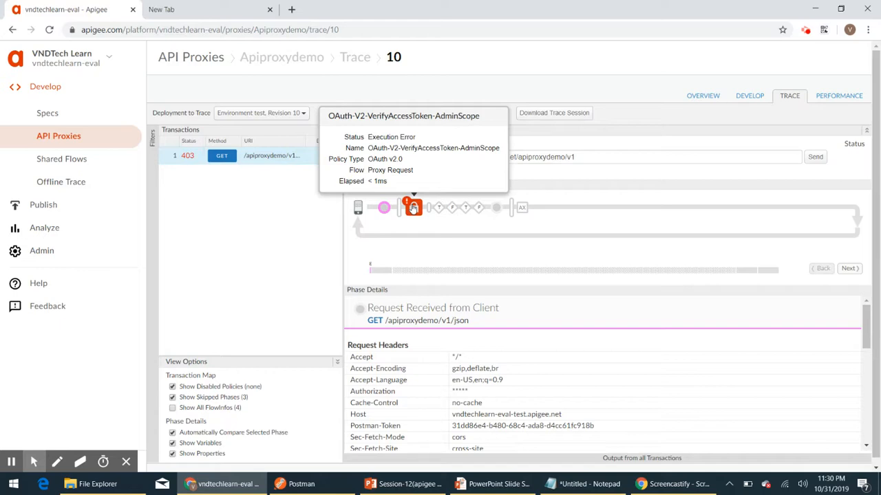
pyautogui.click(414, 208)
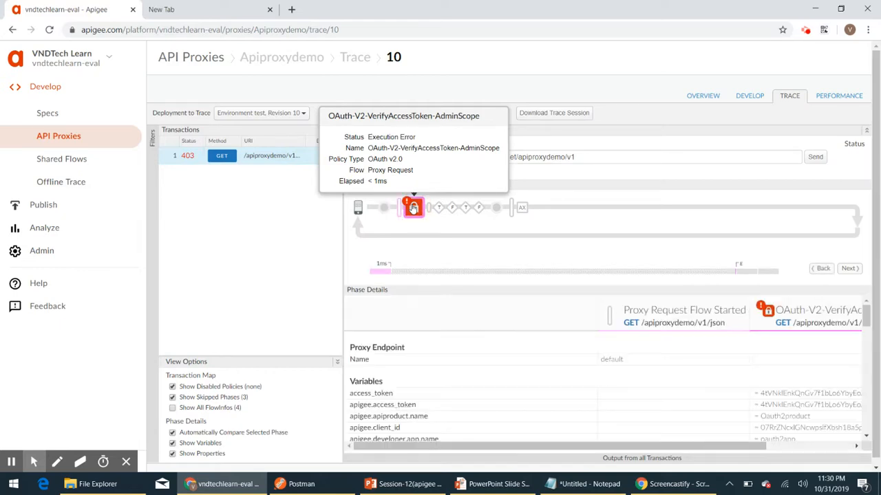
pyautogui.hotkey('alt', 'Tab')
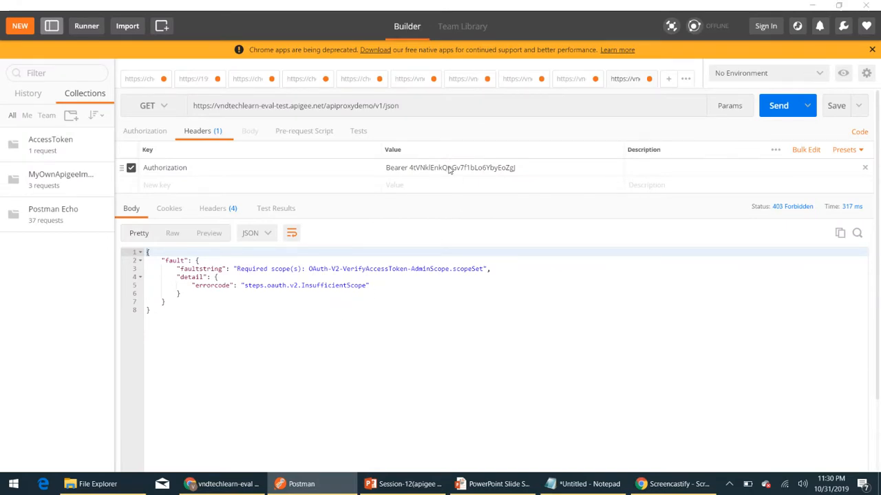
# Go back to the Apiproxydemo DEVELOP view showing the default PreFlow steps.
pyautogui.hotkey('alt', 'Tab')
pyautogui.click(749, 96)
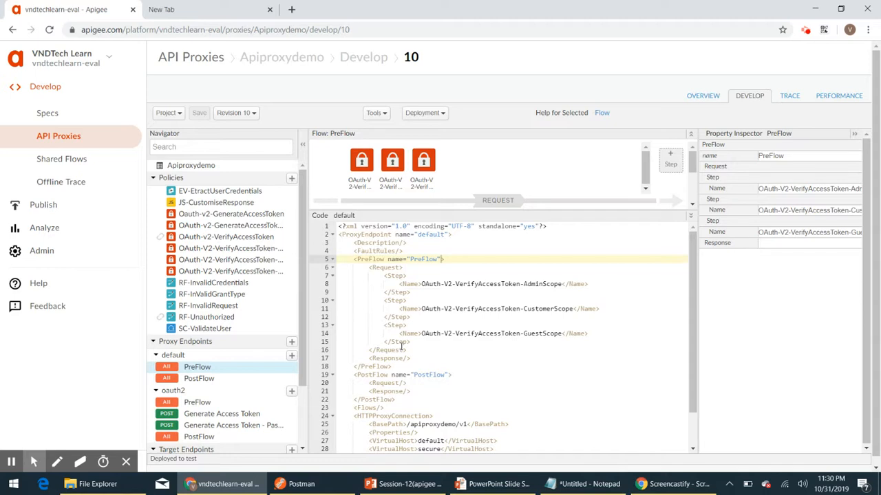
# Review the AdminScope Step lines in the PreFlow XML, then bring up the Session-12 deck.
pyautogui.click(599, 279)
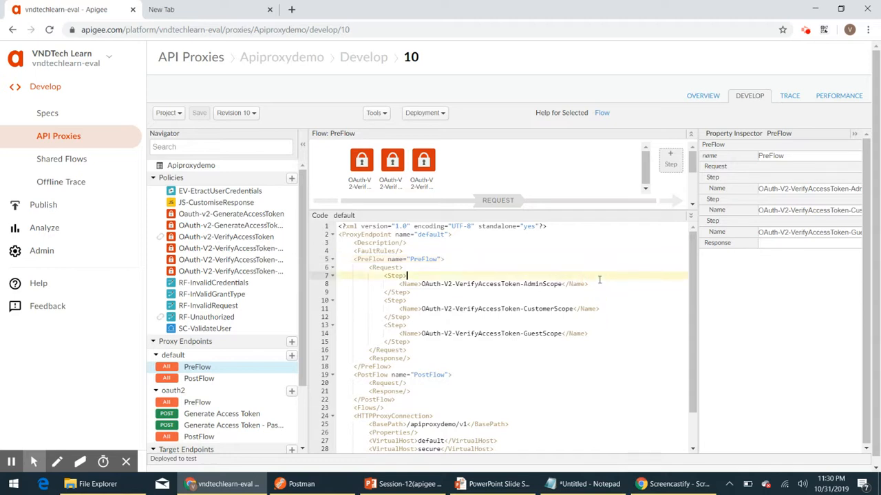
pyautogui.click(594, 284)
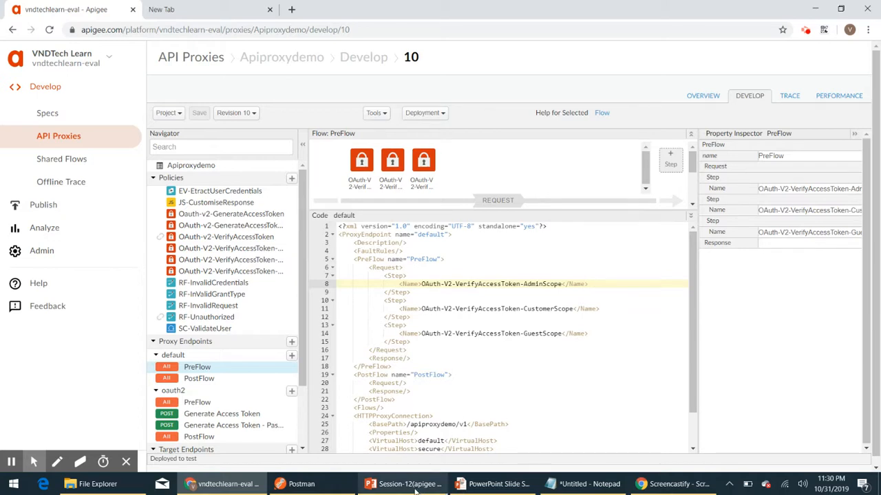
pyautogui.click(412, 484)
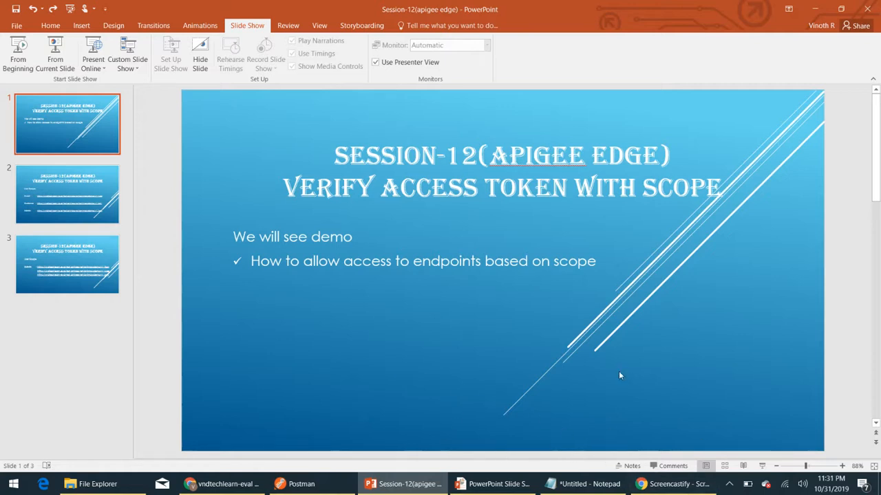
# Show the slide mapping Guest, Customer and Admin scopes to /user, /xml and /json.
pyautogui.hotkey('alt', 'Tab')
pyautogui.hotkey('alt', 'Tab')
pyautogui.hotkey('alt', 'Tab')
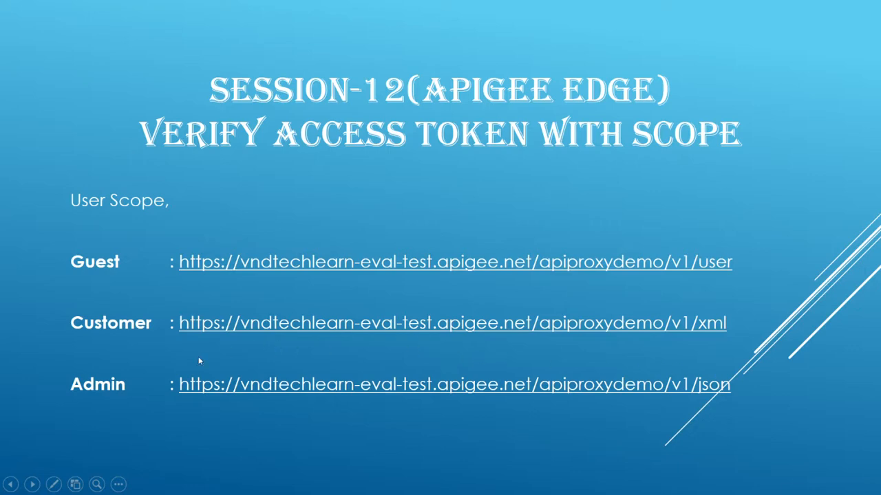
pyautogui.hotkey('alt', 'Tab')
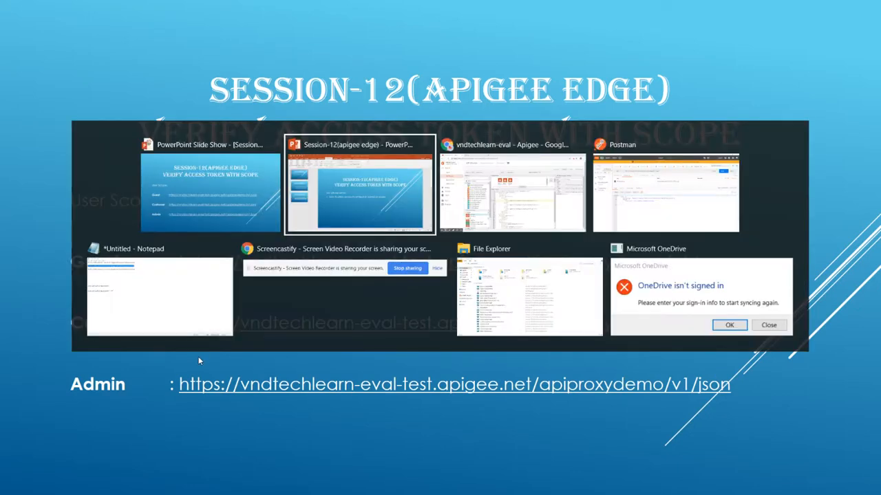
pyautogui.hotkey('alt', 'Tab')
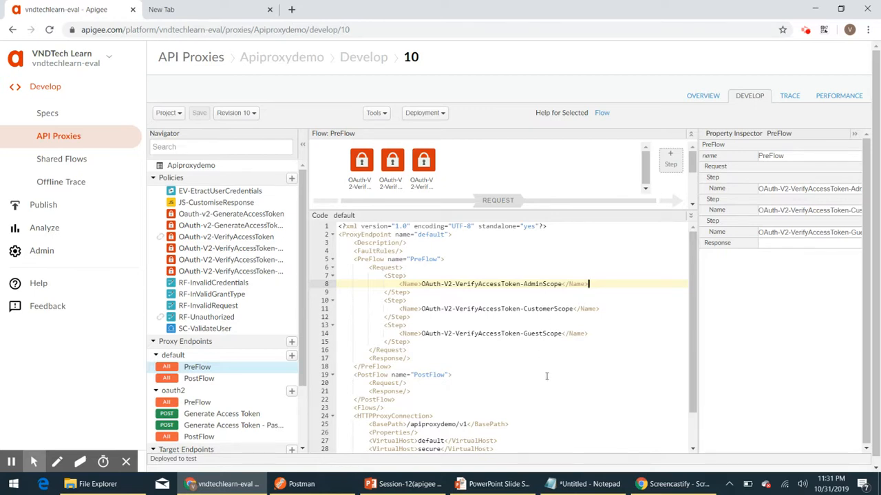
# Add an empty <Condition> element under the AdminScope step name, checking the scope URLs slide.
pyautogui.press('Return')
pyautogui.write('<')
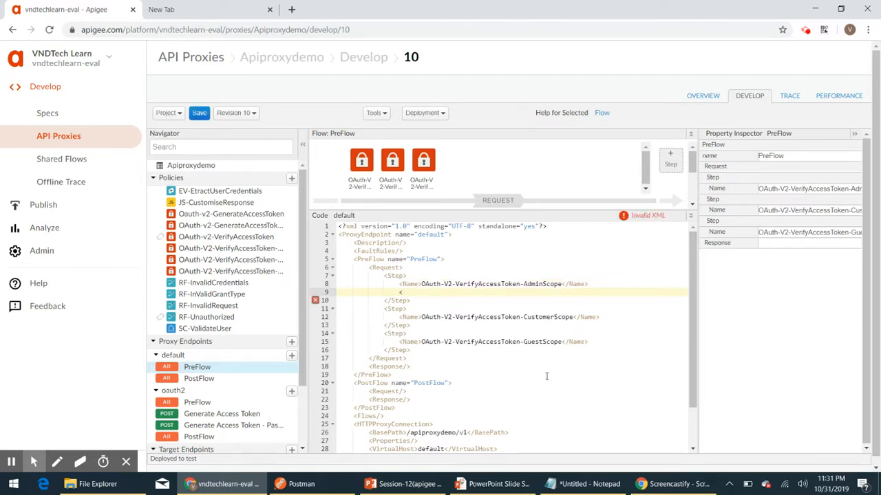
pyautogui.write('Condition></Condition>')
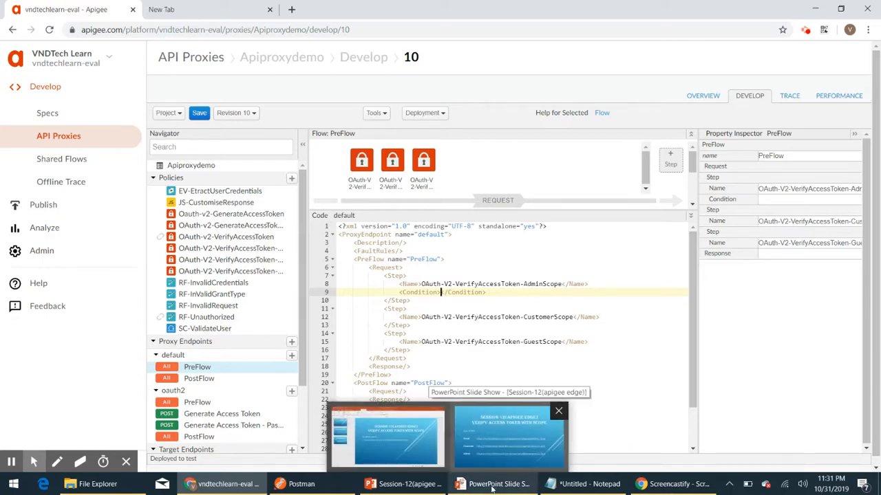
pyautogui.click(492, 487)
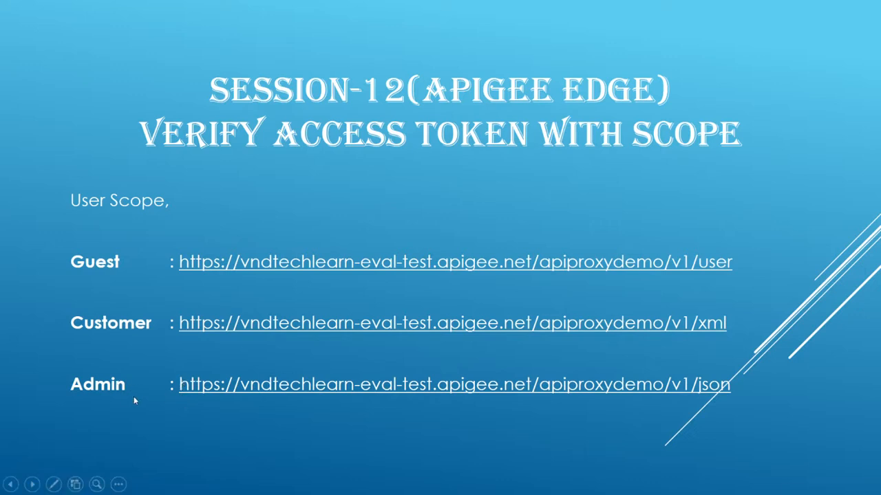
pyautogui.hotkey('alt', 'Tab')
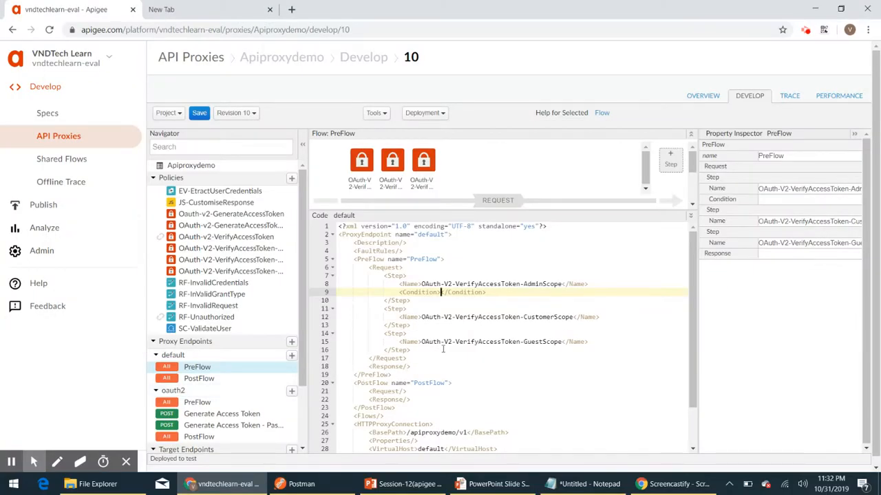
pyautogui.click(441, 292)
# Copy the proxy.pathsuffix MatchesPath condition line from the Notepad notes.
pyautogui.click(585, 484)
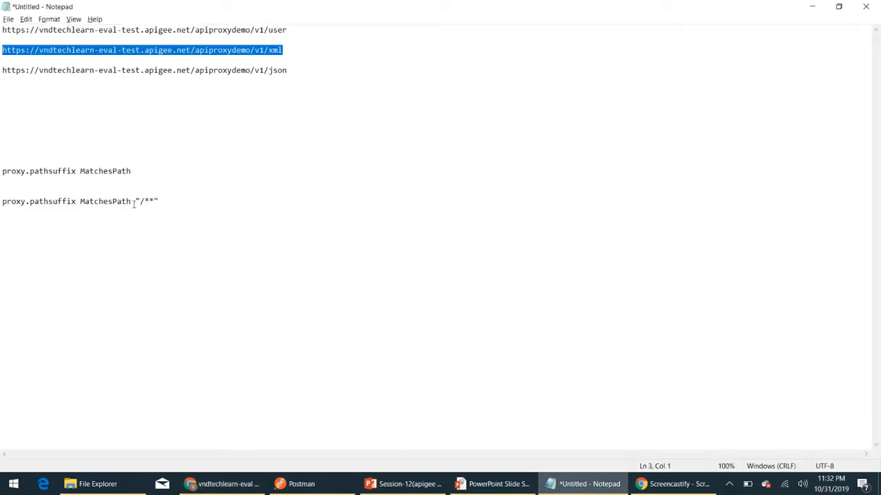
pyautogui.moveTo(160, 201); pyautogui.dragTo(3, 200)
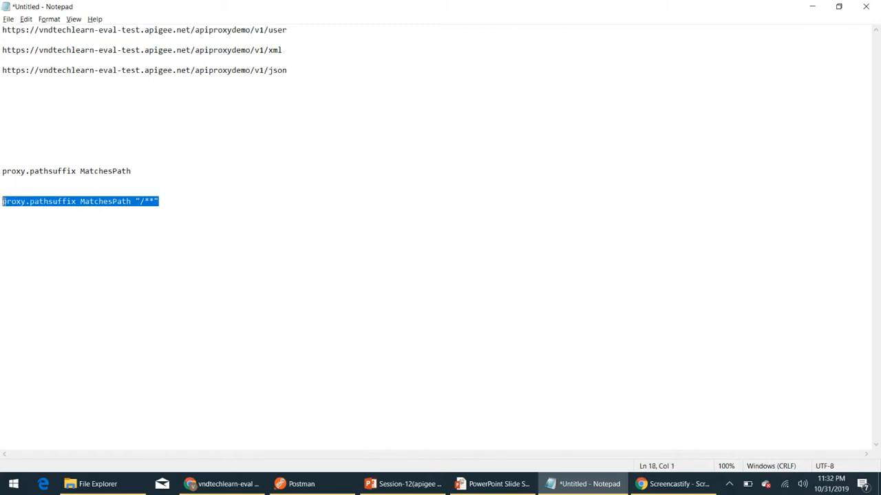
pyautogui.hotkey('ctrl', 'c')
pyautogui.hotkey('alt', 'Tab')
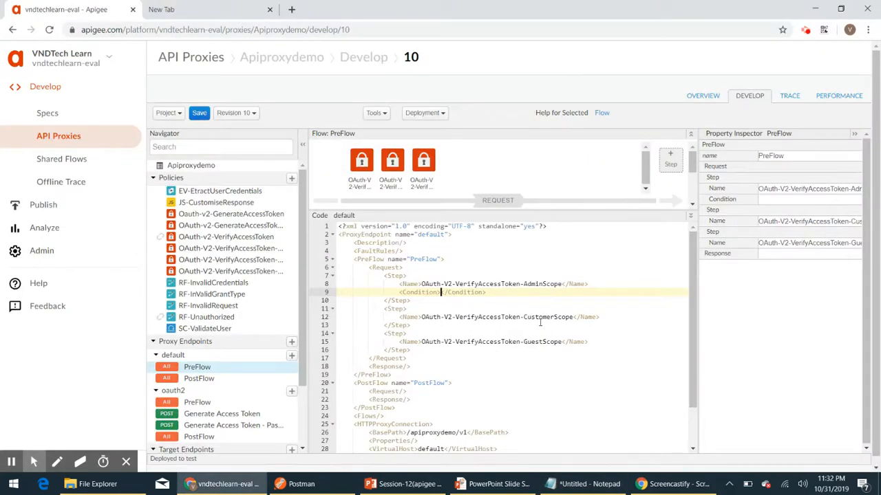
# Paste the MatchesPath condition and change its path pattern from /** to "/json".
pyautogui.hotkey('ctrl', 'v')
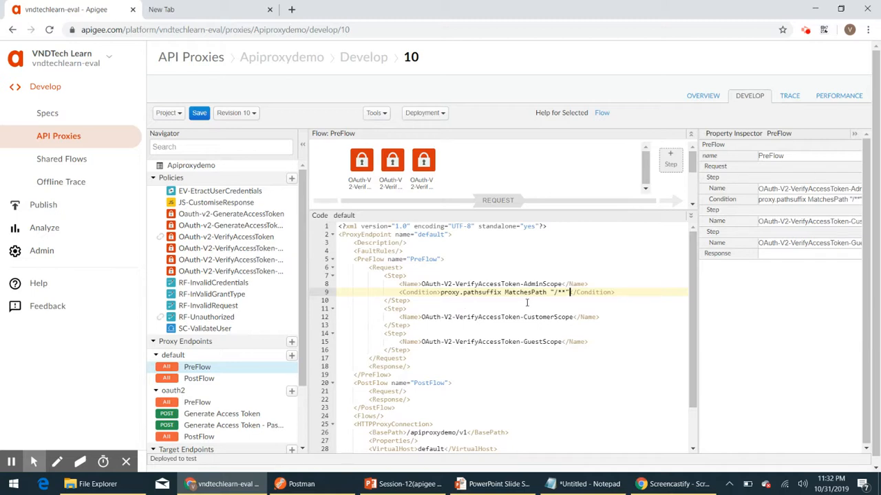
pyautogui.press('Left')
pyautogui.press('Left')
pyautogui.press('Delete')
pyautogui.press('BackSpace')
pyautogui.press('BackSpace')
pyautogui.write('json')
pyautogui.press('Left')
pyautogui.press('Left')
pyautogui.press('Left')
pyautogui.press('Left')
pyautogui.write('/')
# Append AND request.verb = "GET" to the condition and select the whole Condition line.
pyautogui.press('Right')
pyautogui.press('Right')
pyautogui.press('Right')
pyautogui.press('Right')
pyautogui.press('Right')
pyautogui.write('AND request')
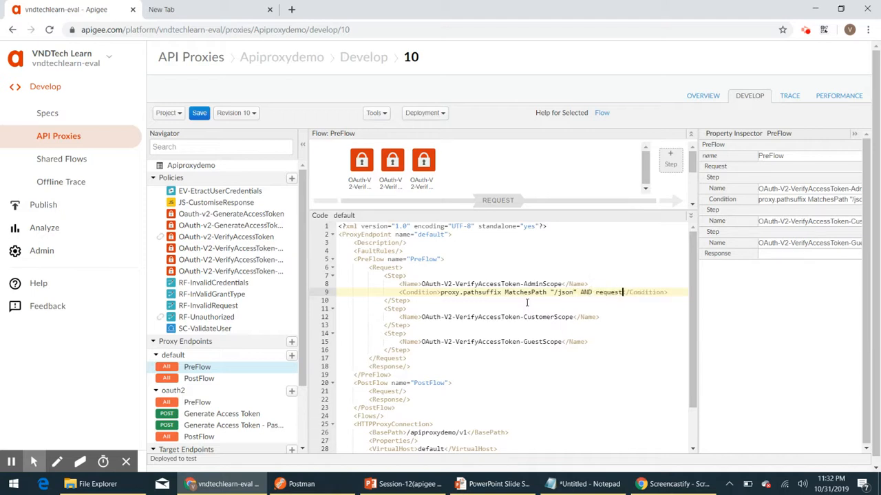
pyautogui.write('.verb')
pyautogui.write(' = ')
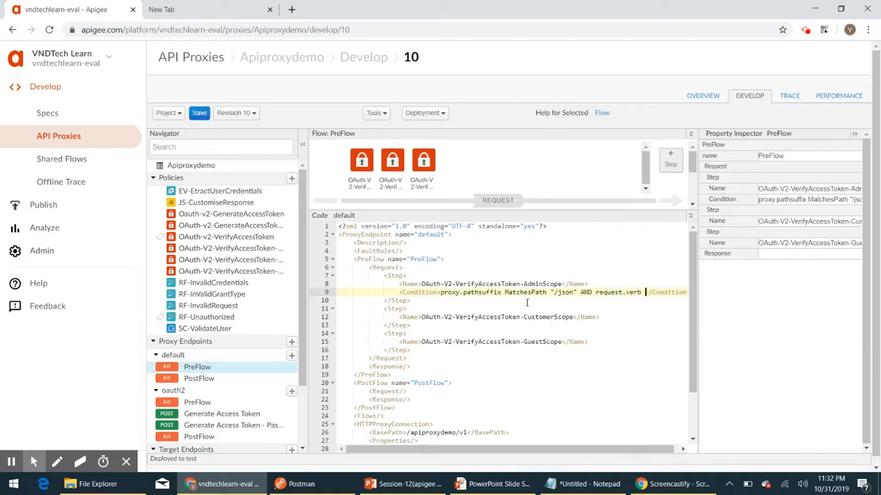
pyautogui.write('"G')
pyautogui.write('ET')
pyautogui.moveTo(441, 292); pyautogui.dragTo(671, 294)
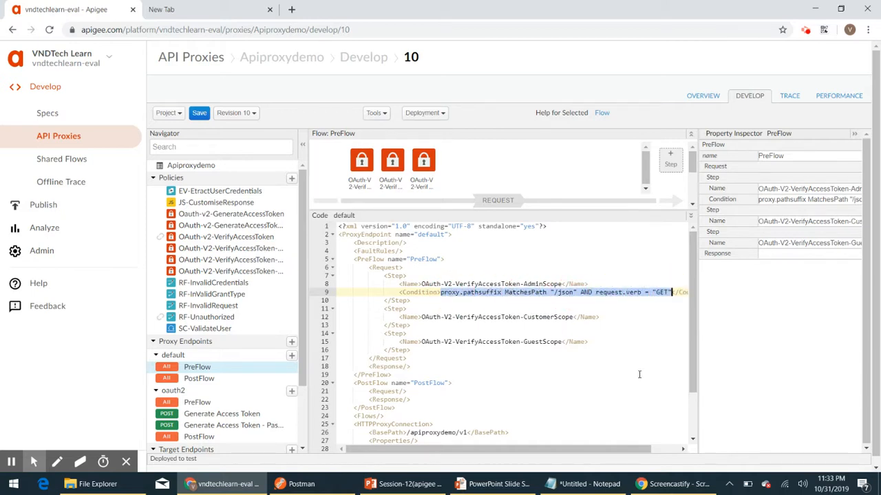
pyautogui.moveTo(397, 293); pyautogui.dragTo(685, 292)
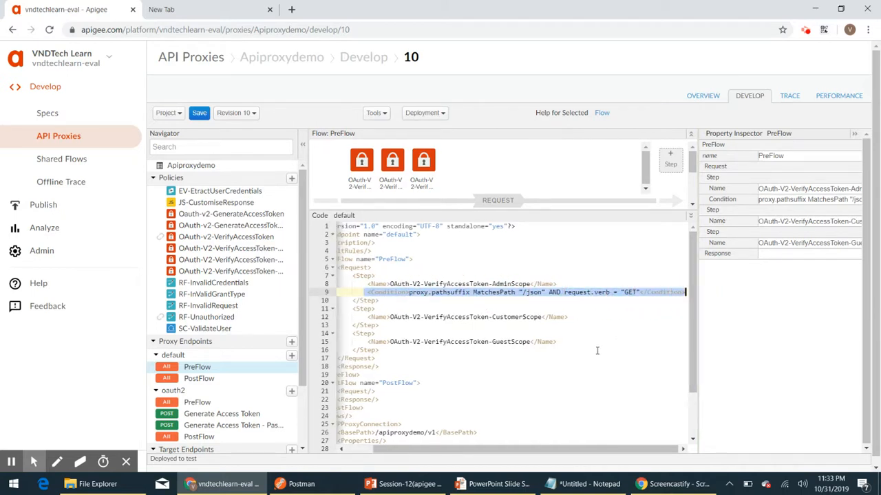
# Add the /json GET Condition under the CustomerScope step name.
pyautogui.click(571, 318)
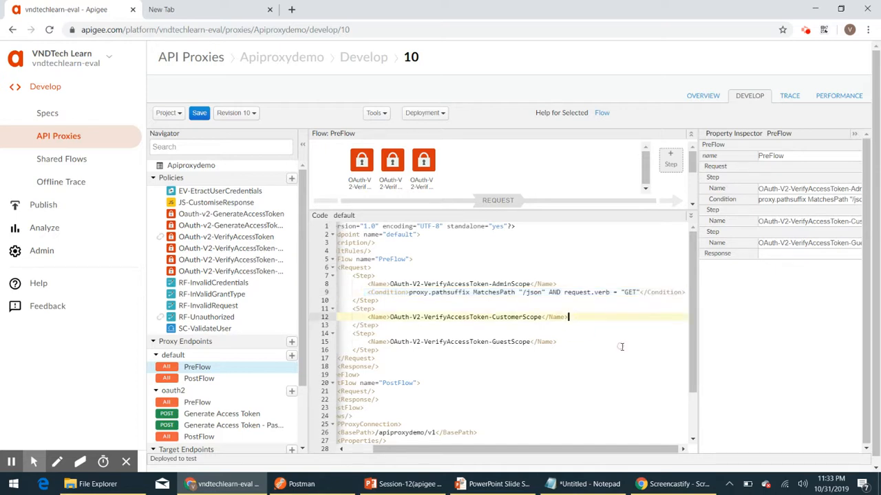
pyautogui.press('Return')
pyautogui.hotkey('ctrl', 'v')
# Add the same Condition under the GuestScope step, then review the scope-to-URL slide.
pyautogui.click(564, 344)
pyautogui.click(566, 351)
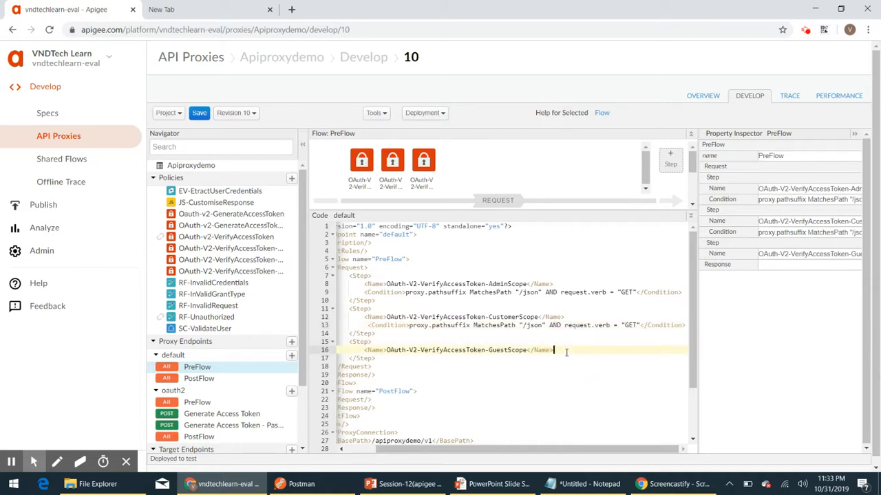
pyautogui.press('Return')
pyautogui.hotkey('ctrl', 'v')
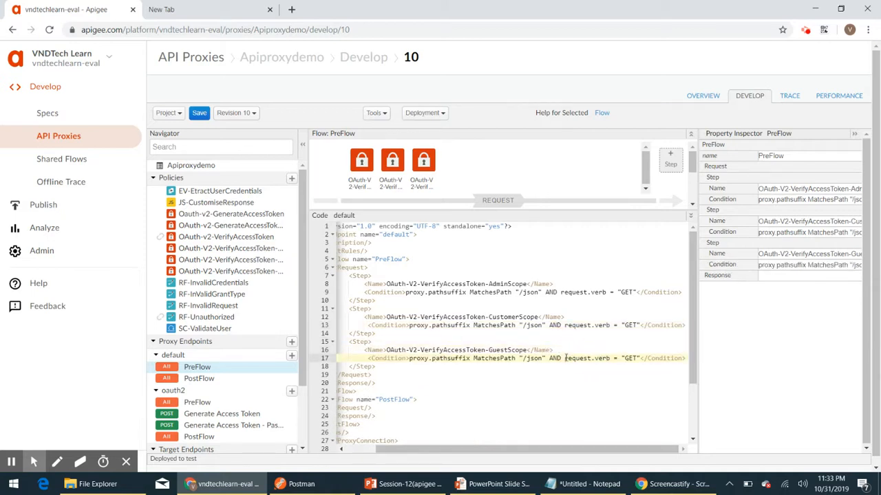
pyautogui.moveTo(516, 450); pyautogui.dragTo(487, 451)
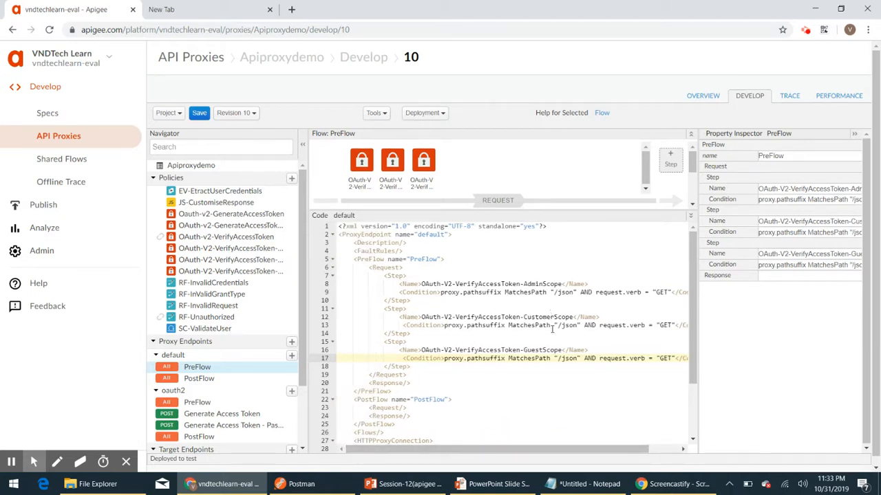
pyautogui.click(496, 485)
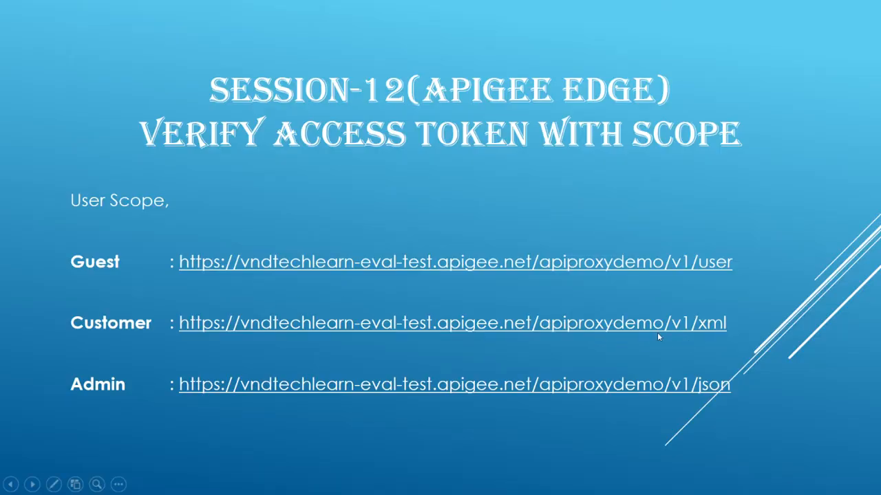
# Change the CustomerScope condition path in the Apigee proxy from /json to /xml.
pyautogui.hotkey('alt', 'Tab')
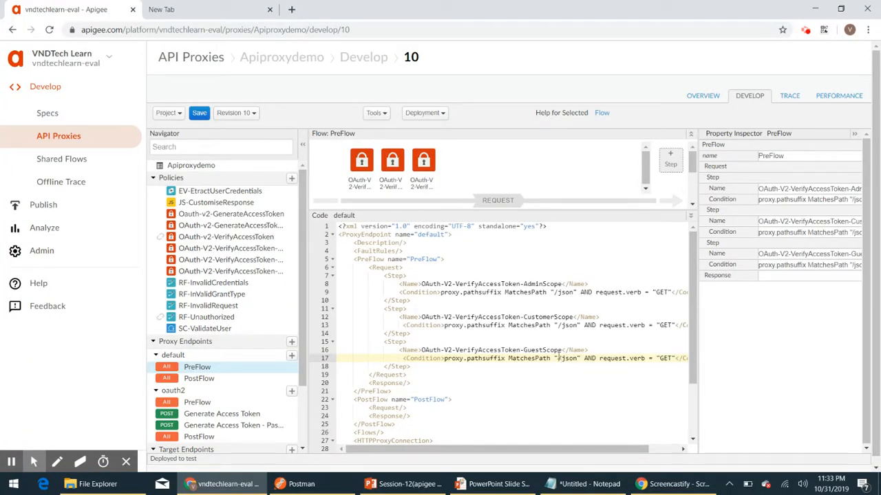
pyautogui.doubleClick(568, 326)
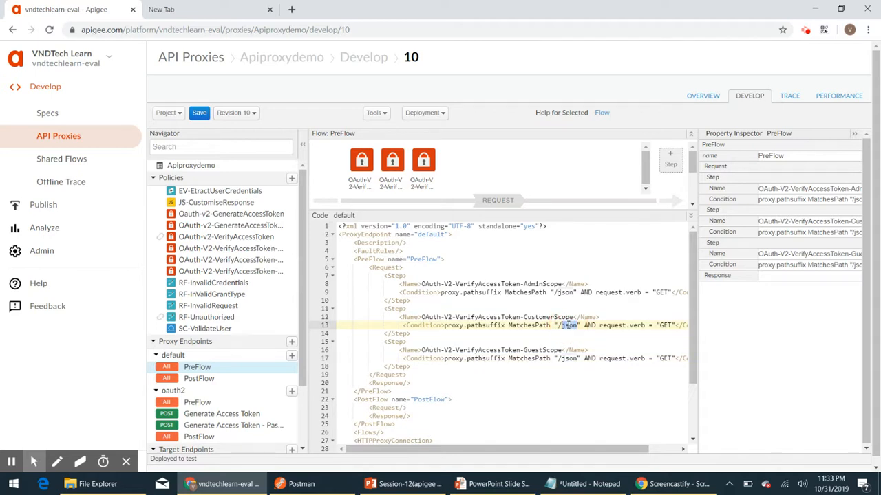
pyautogui.write('ml')
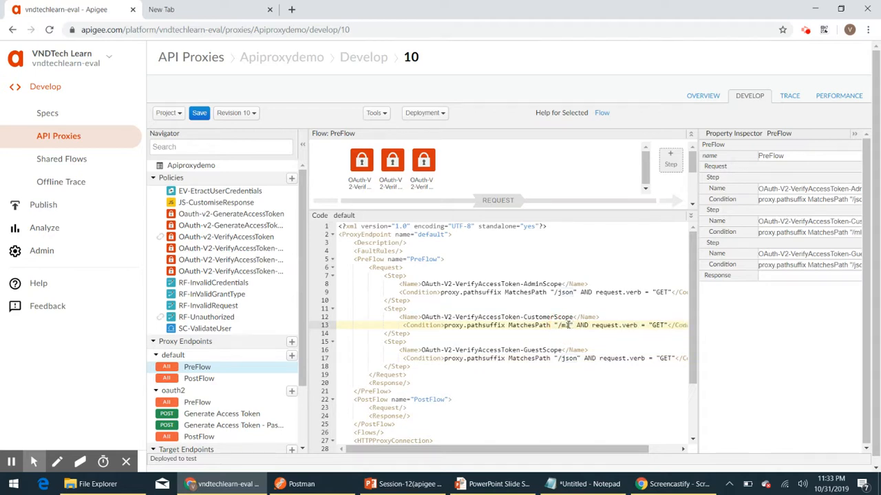
pyautogui.click(457, 326)
pyautogui.click(560, 328)
pyautogui.write('x')
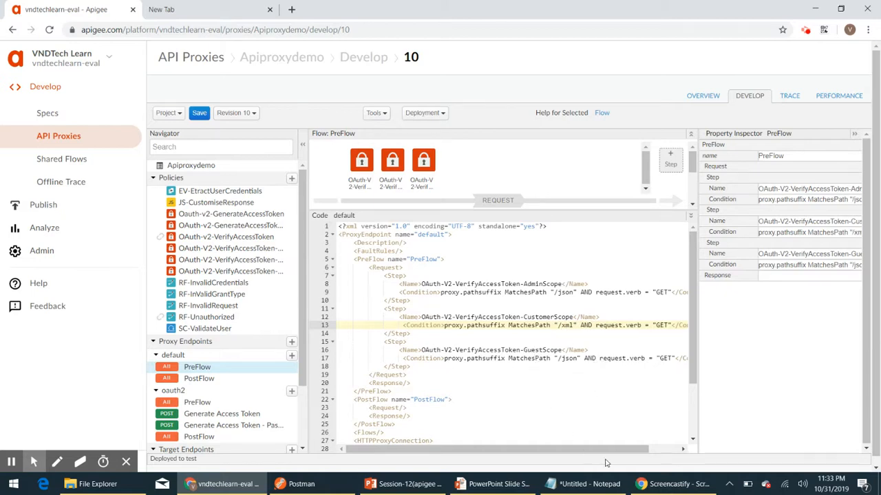
# After checking the scope URLs on the slide, change the GuestScope condition path from /json to /user.
pyautogui.click(498, 484)
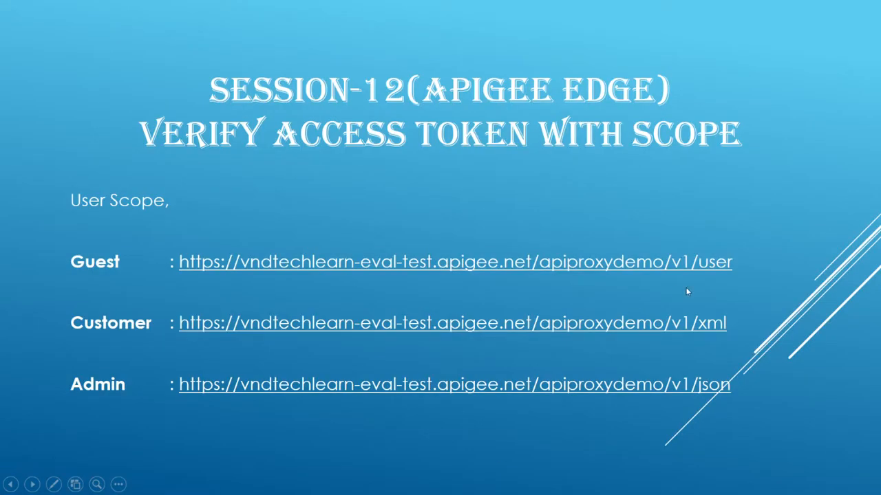
pyautogui.hotkey('alt', 'Tab')
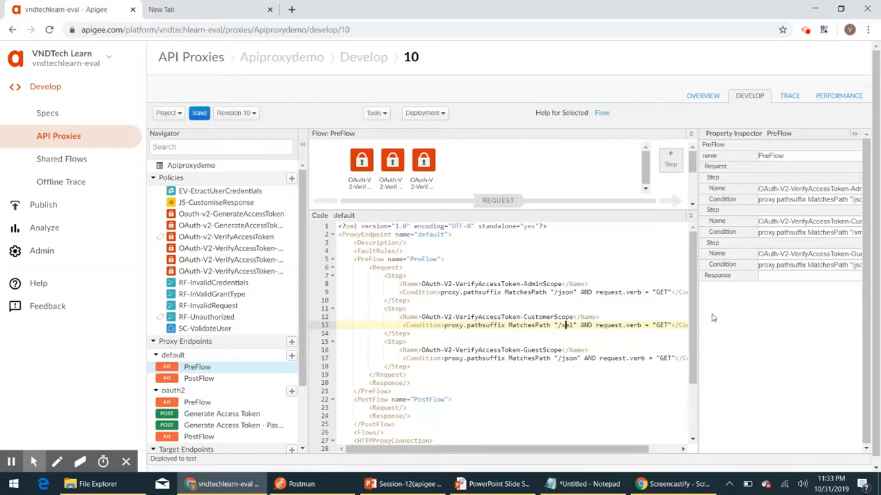
pyautogui.click(570, 359)
pyautogui.doubleClick(569, 359)
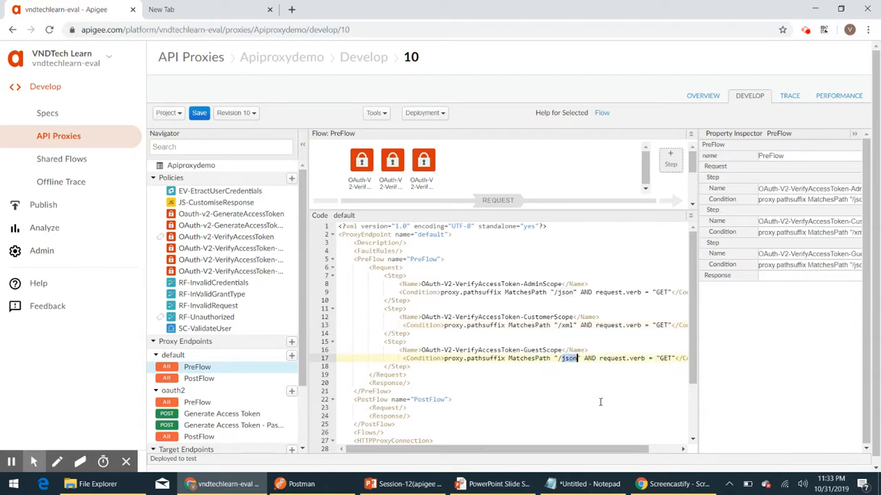
pyautogui.write('user')
pyautogui.moveTo(462, 449); pyautogui.dragTo(419, 438)
pyautogui.scroll(-3, 470, 314)
pyautogui.scroll(3, 458, 336)
# Save the proxy as revision 10 and review its deployment environments.
pyautogui.click(199, 113)
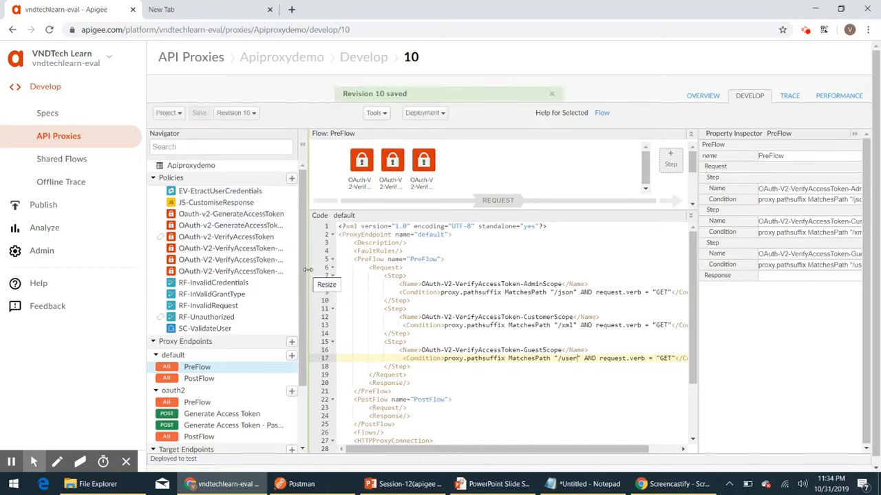
pyautogui.click(552, 93)
pyautogui.click(445, 112)
pyautogui.click(515, 92)
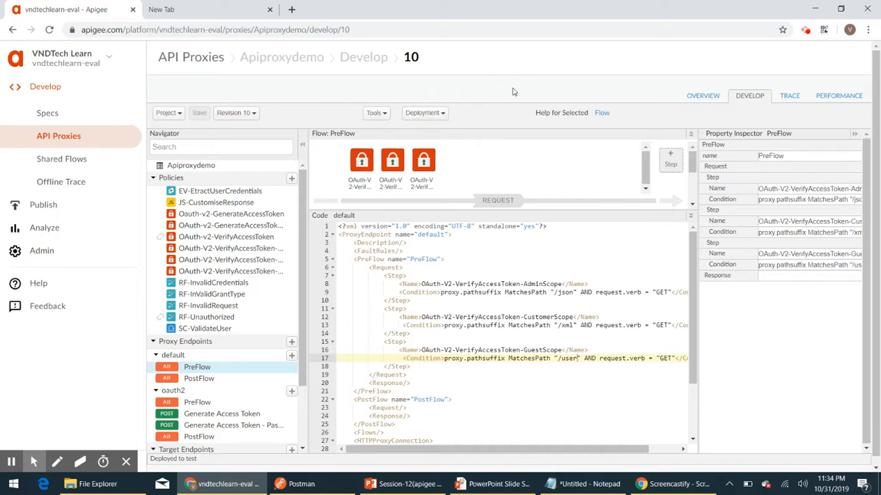
pyautogui.click(296, 484)
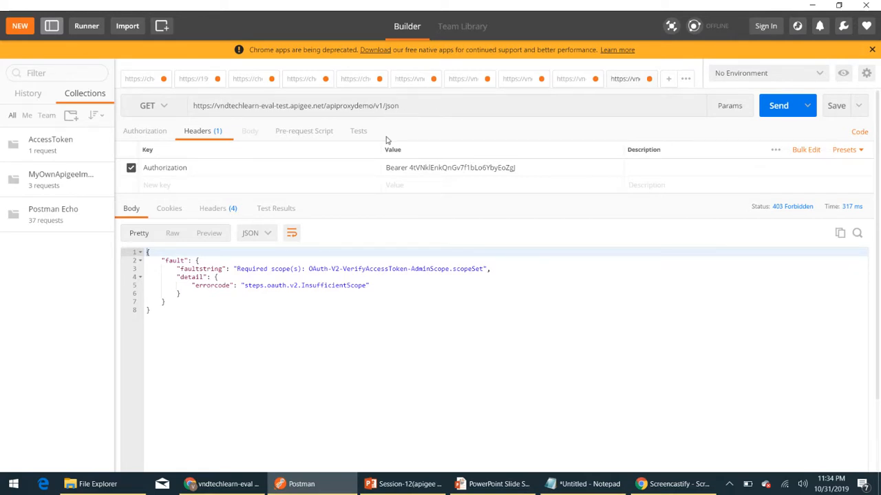
# Resend GET apiproxydemo/v1/json with the Guest token and review the 403 Forbidden response.
pyautogui.click(501, 484)
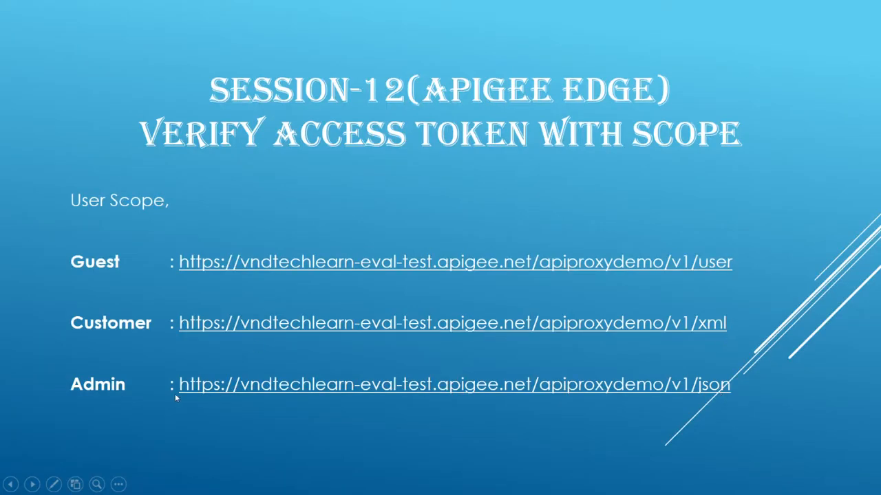
pyautogui.hotkey('alt', 'Tab')
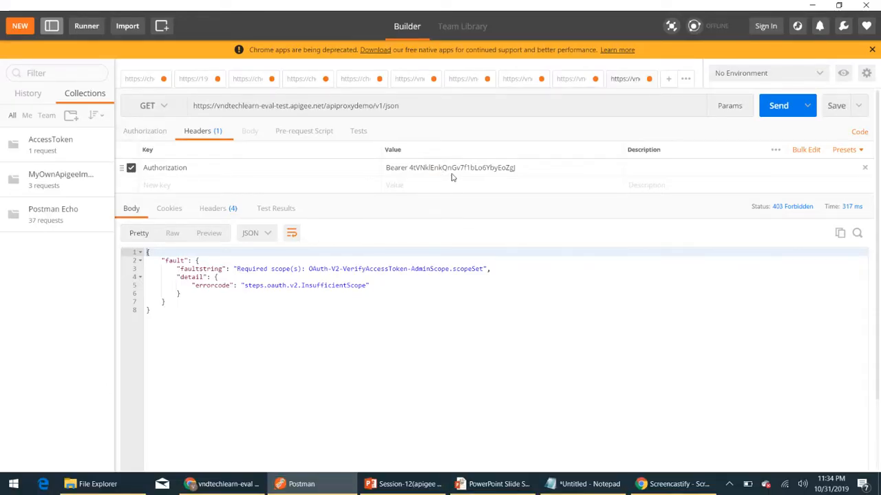
pyautogui.click(512, 83)
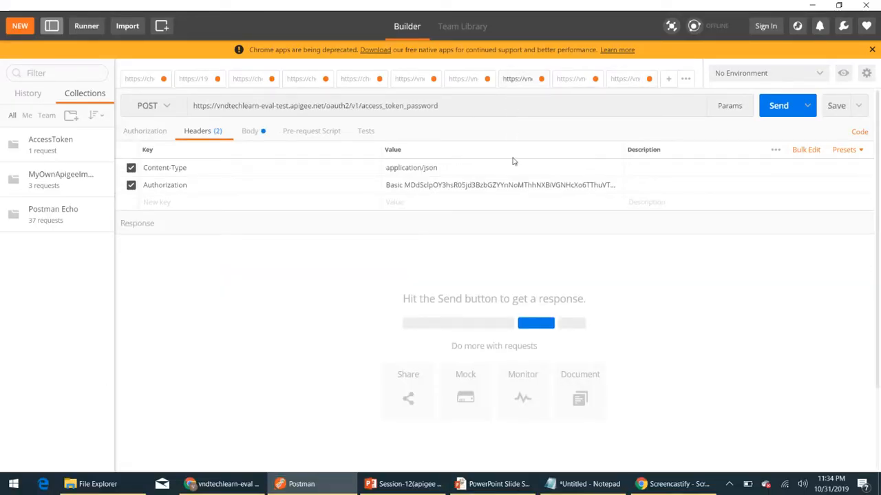
pyautogui.click(567, 81)
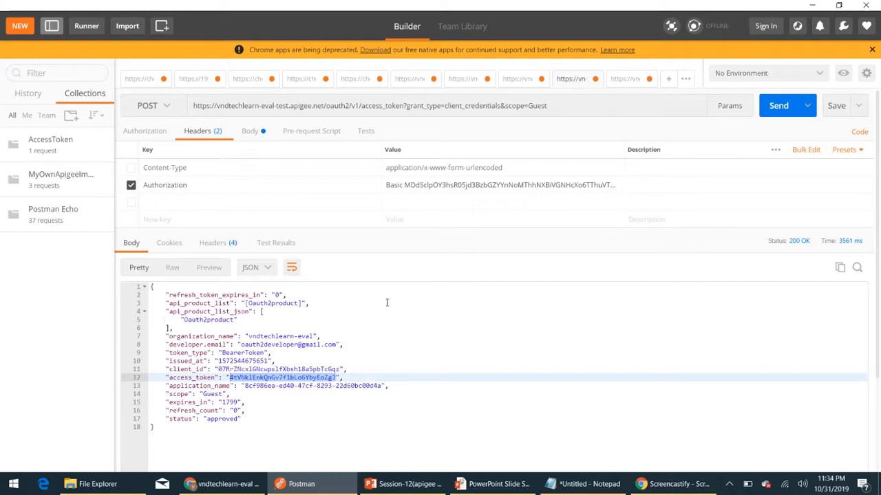
pyautogui.click(625, 81)
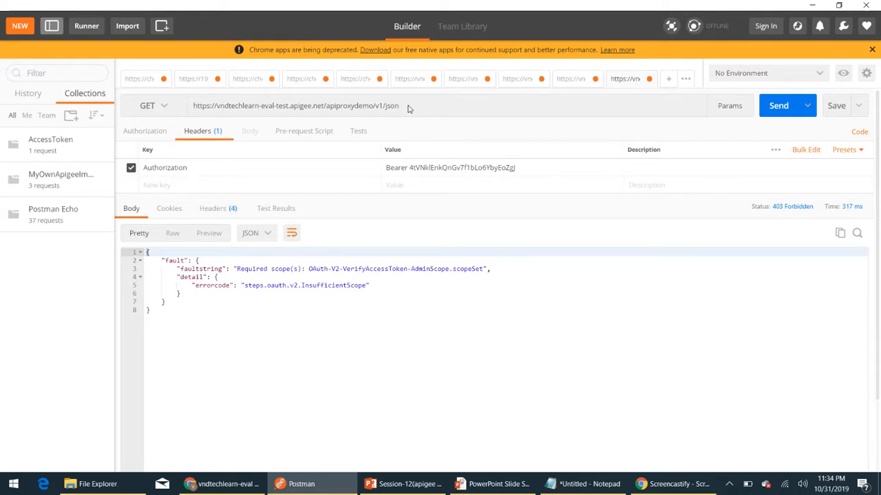
pyautogui.click(778, 106)
pyautogui.moveTo(151, 311); pyautogui.dragTo(147, 253)
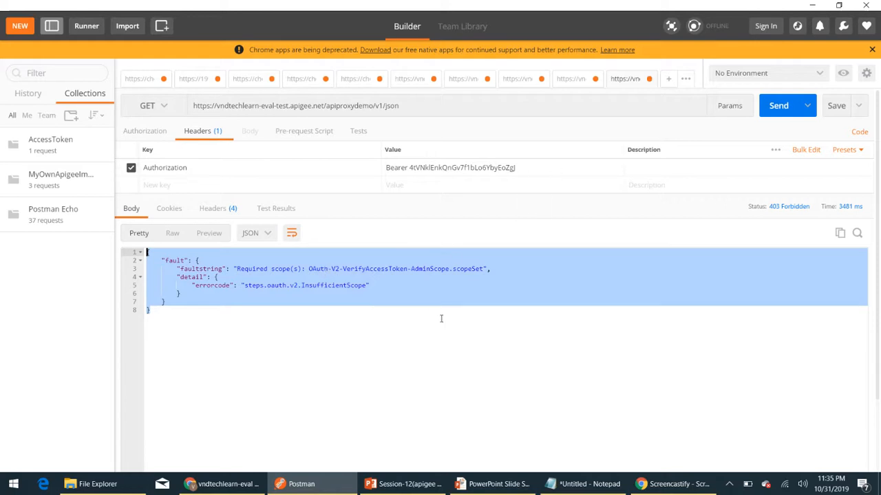
# Compare with the Guest token request, then select 'json' at the end of the /json request URL.
pyautogui.click(569, 81)
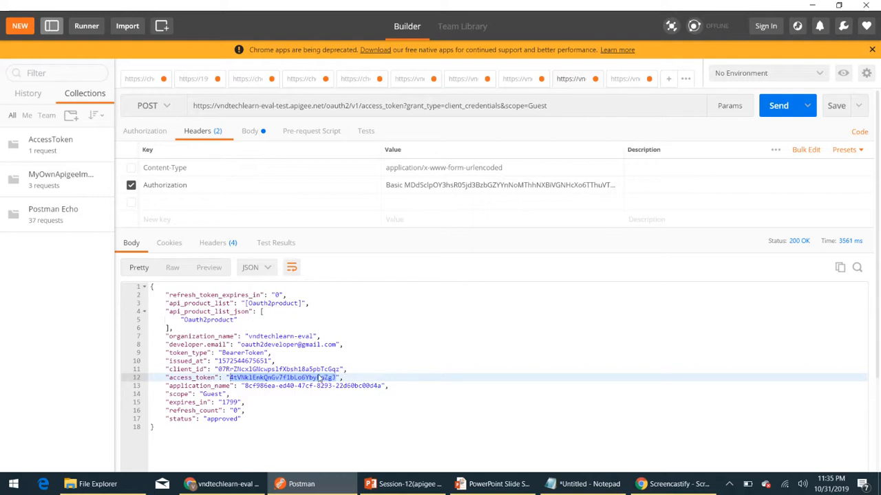
pyautogui.click(624, 80)
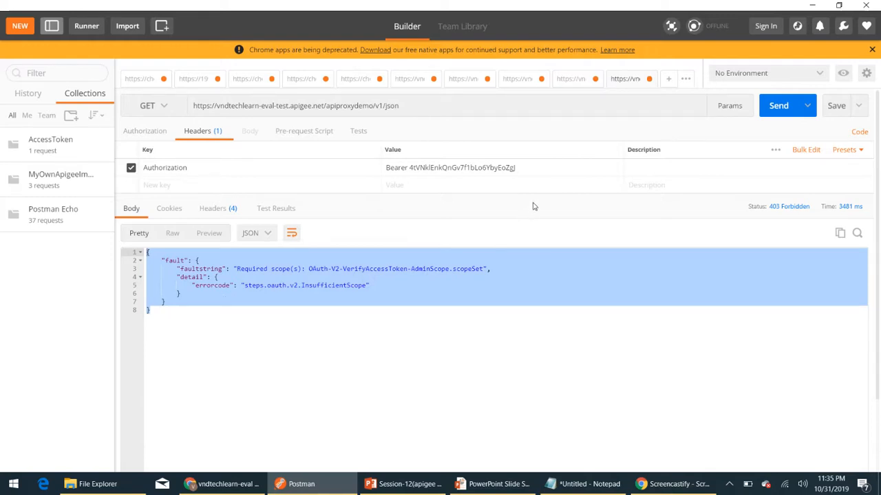
pyautogui.click(577, 81)
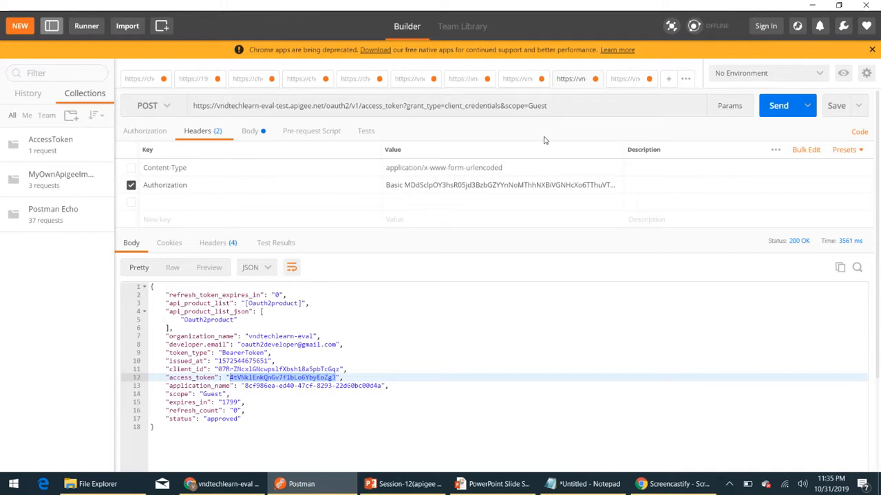
pyautogui.click(494, 484)
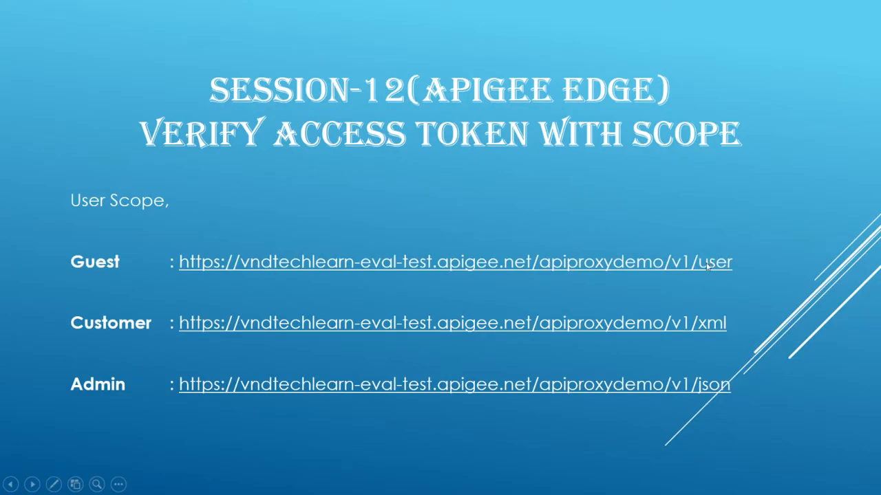
pyautogui.hotkey('alt', 'Tab')
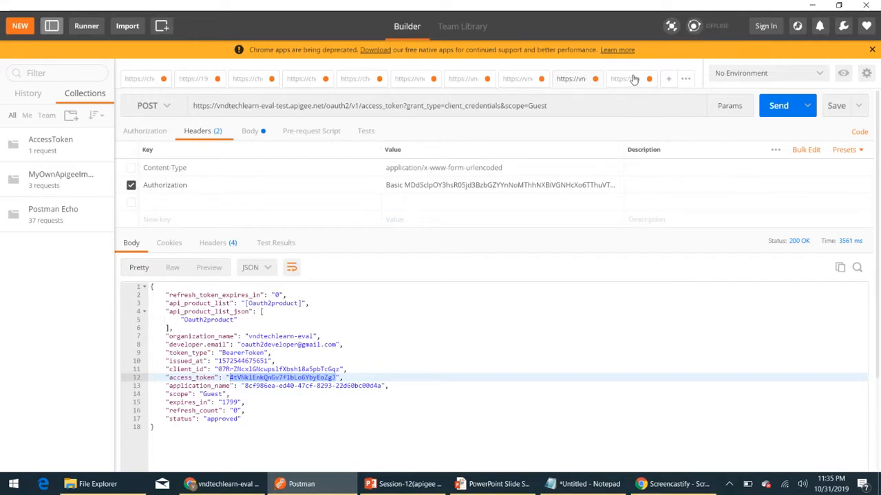
pyautogui.click(630, 78)
pyautogui.doubleClick(391, 106)
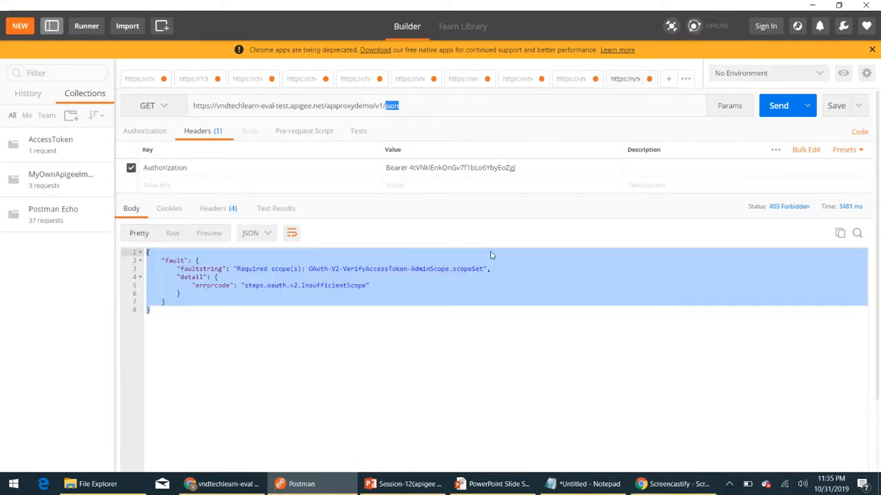
# Send the Guest token to apiproxydemo/v1/user and get the 'Hello, Guest!' response.
pyautogui.write('user')
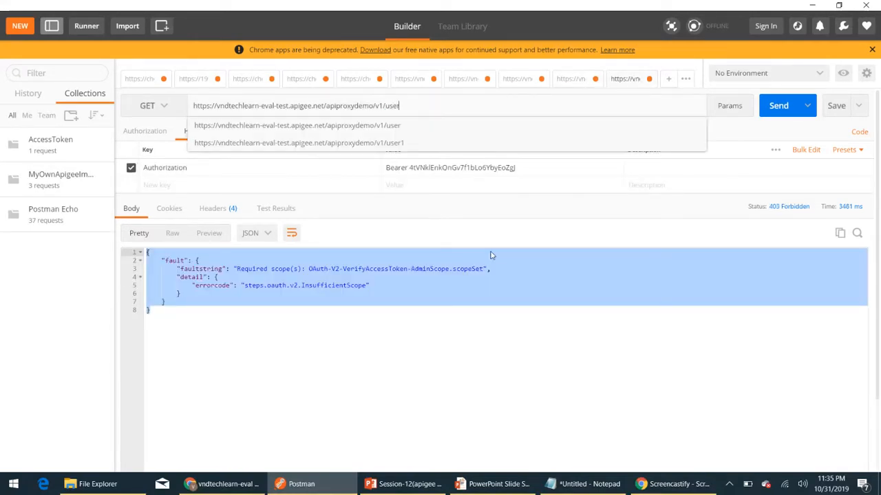
pyautogui.click(483, 339)
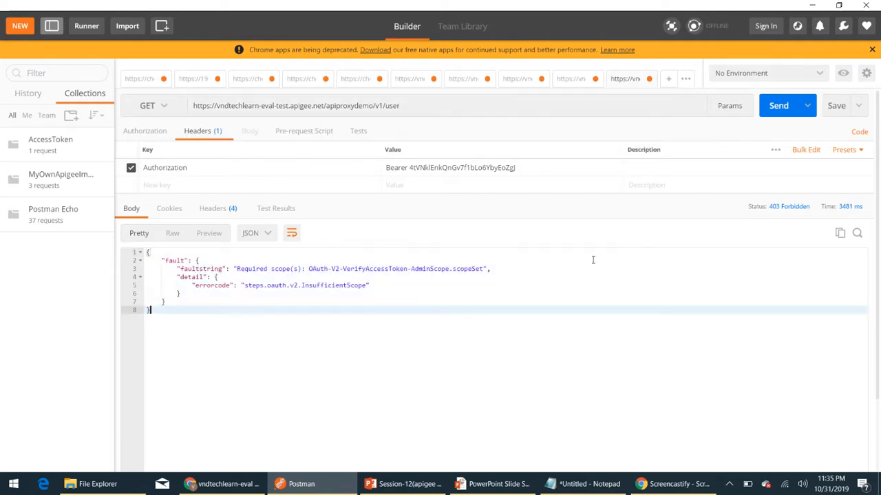
pyautogui.click(780, 105)
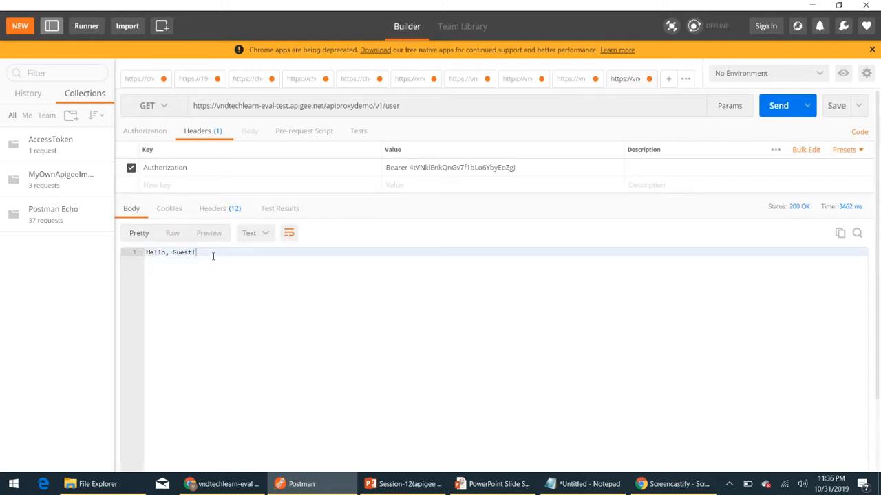
pyautogui.moveTo(198, 255); pyautogui.dragTo(147, 256)
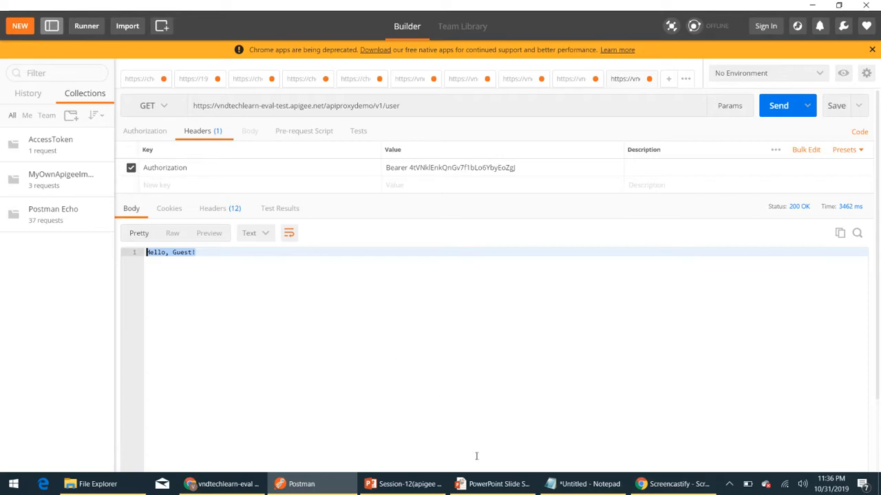
# Switch the URL back to /json and send the Guest token, receiving 403 Forbidden.
pyautogui.click(488, 485)
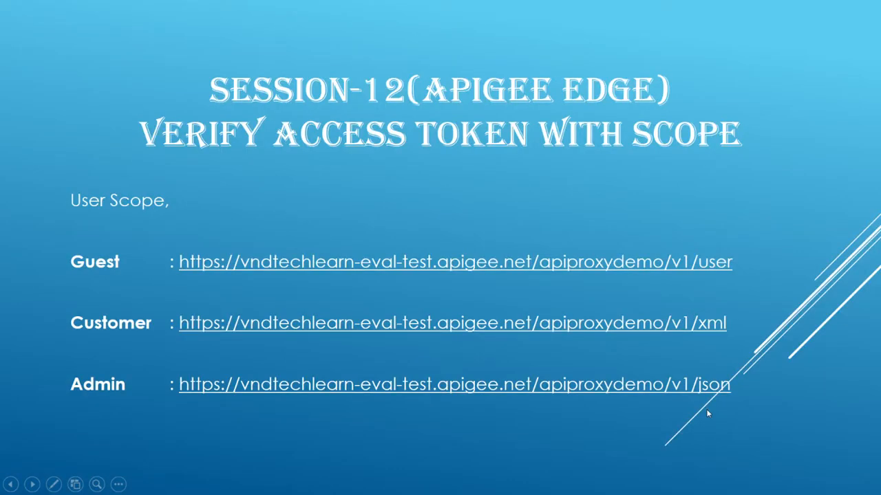
pyautogui.hotkey('alt', 'Tab')
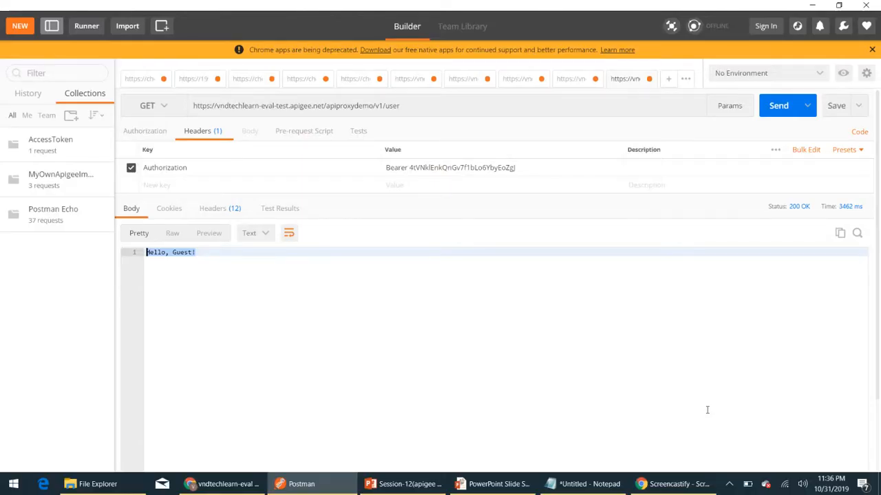
pyautogui.doubleClick(391, 106)
pyautogui.write('json')
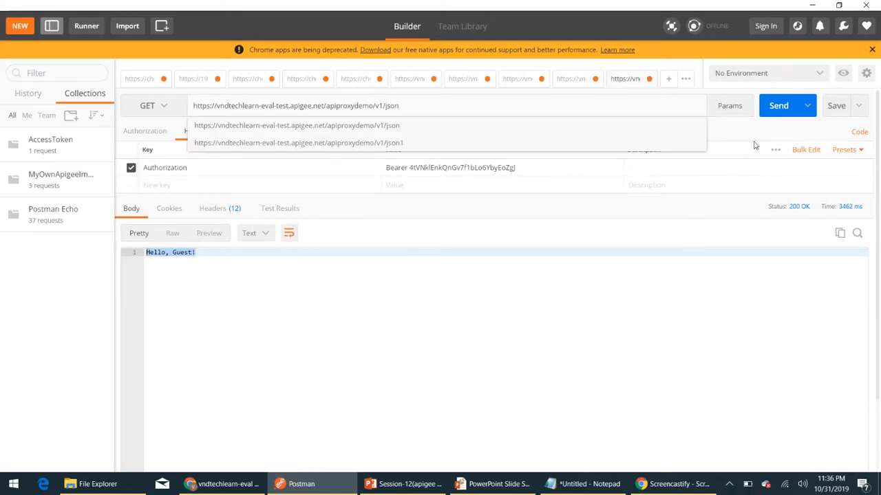
pyautogui.click(775, 106)
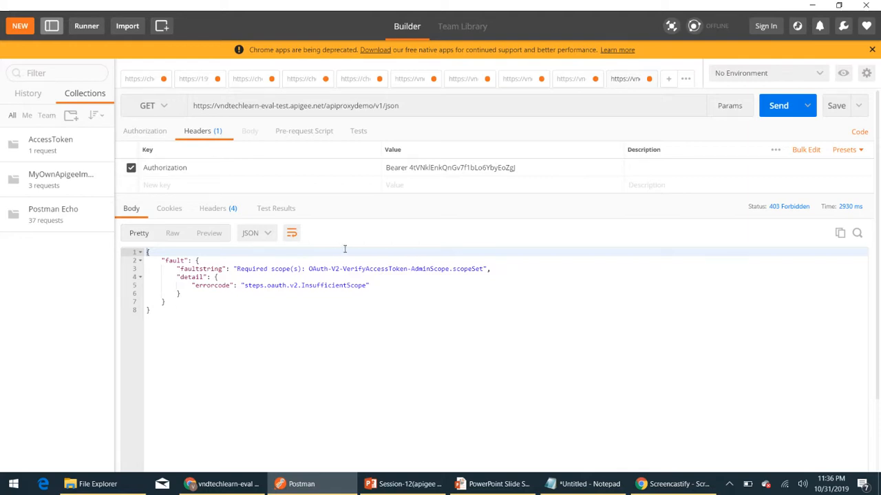
pyautogui.hotkey('alt', 'Tab')
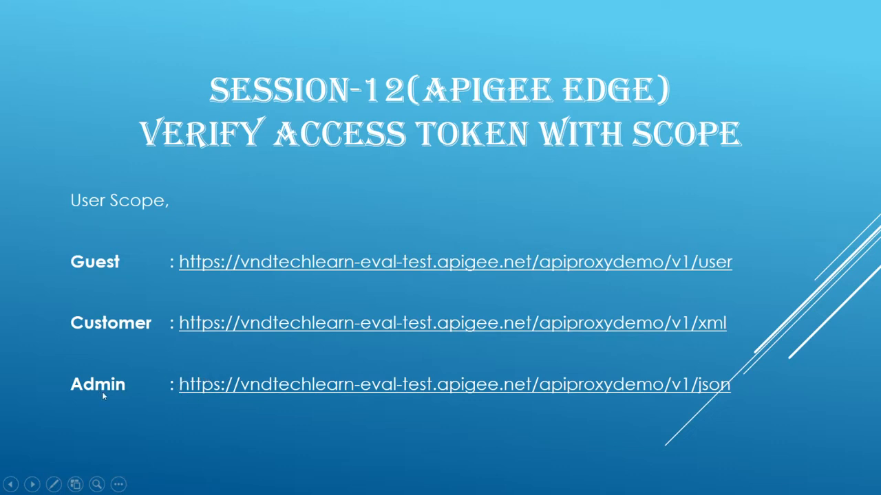
pyautogui.hotkey('alt', 'Tab')
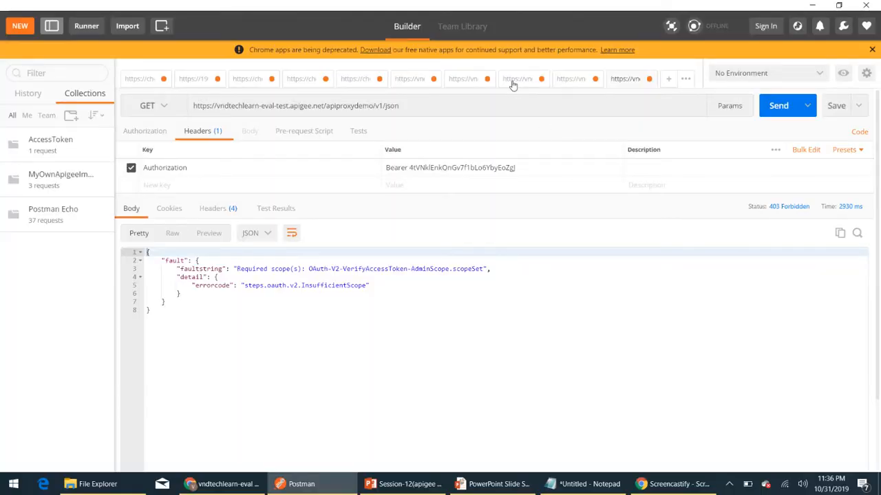
# Request a new access token with scope Admin instead of Guest and select its access_token.
pyautogui.click(569, 86)
pyautogui.doubleClick(535, 107)
pyautogui.write('Admin')
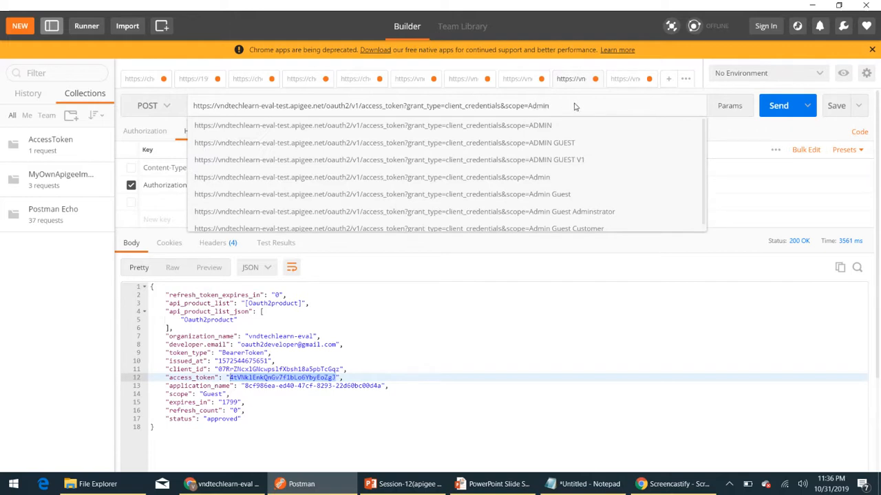
pyautogui.click(779, 106)
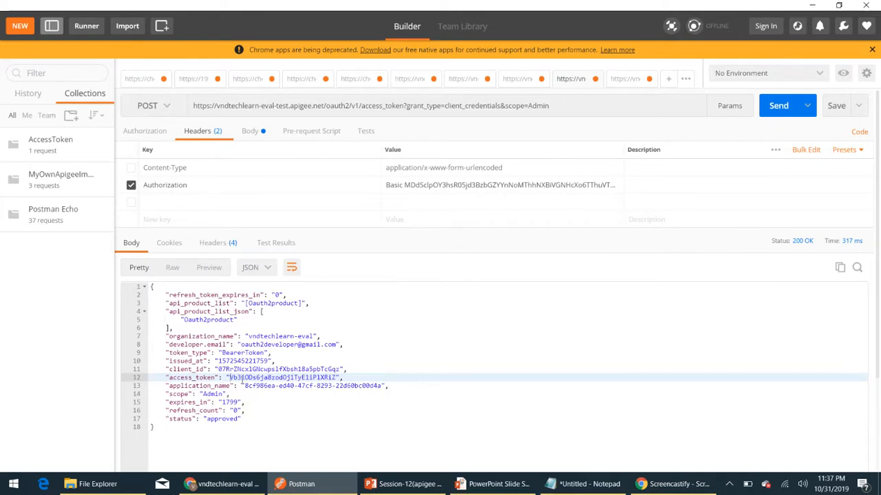
pyautogui.doubleClick(271, 377)
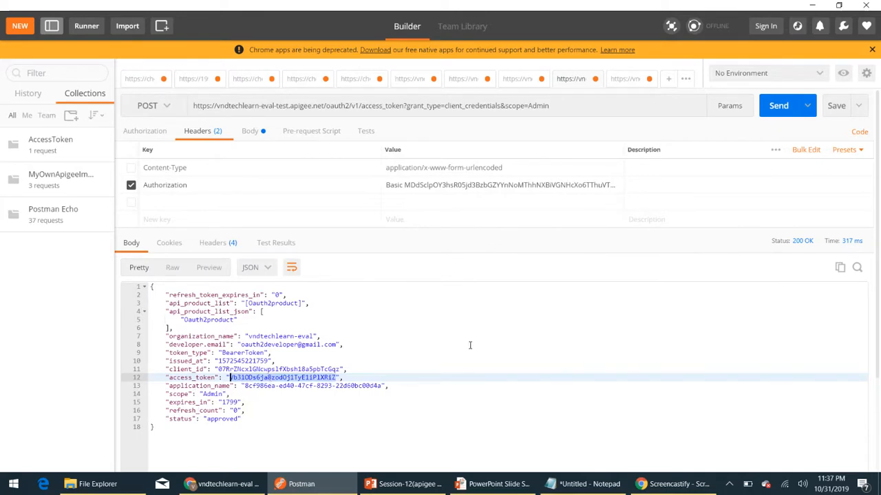
# Put the Admin token in the /json request's Authorization header and send it, getting 200 OK.
pyautogui.click(618, 81)
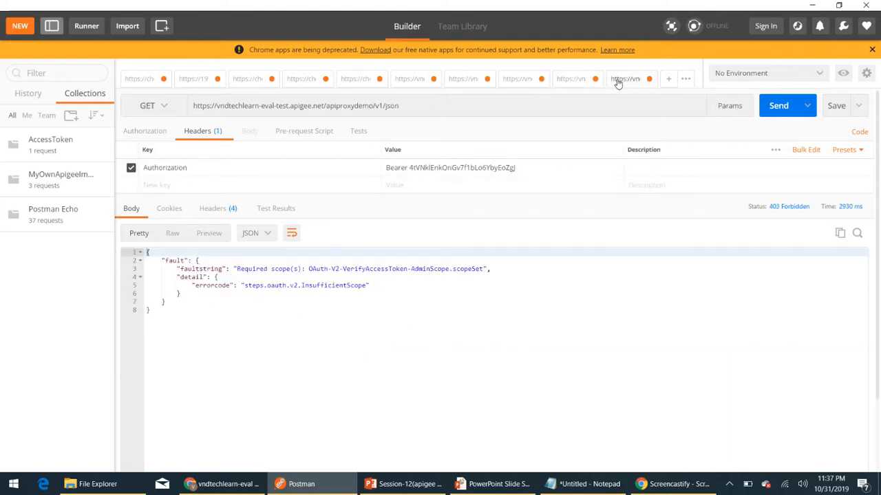
pyautogui.doubleClick(432, 169)
pyautogui.hotkey('ctrl', 'v')
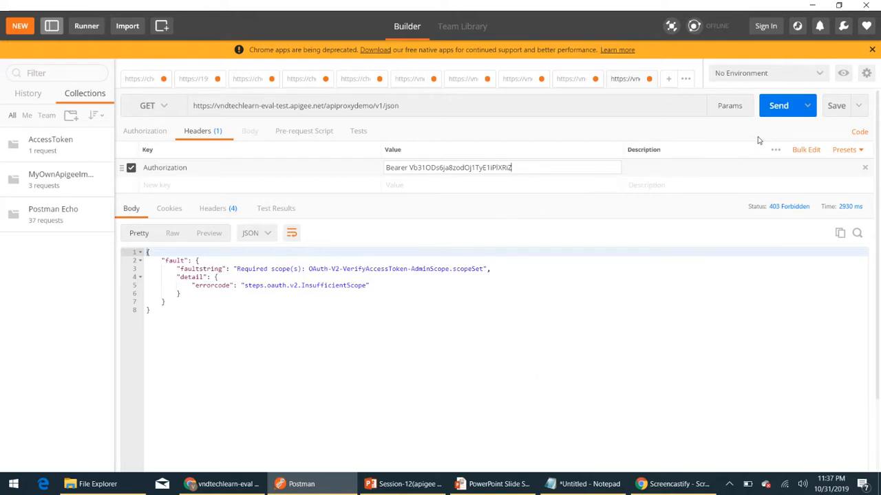
pyautogui.click(780, 106)
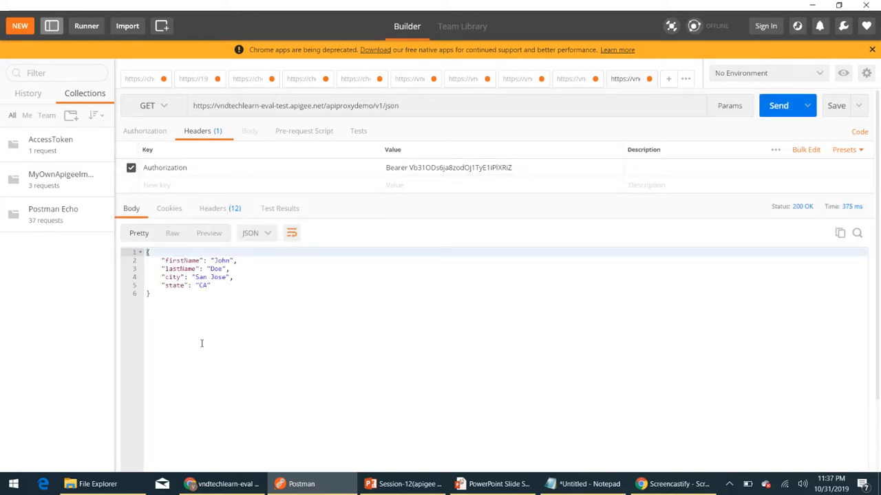
pyautogui.moveTo(160, 295); pyautogui.dragTo(141, 252)
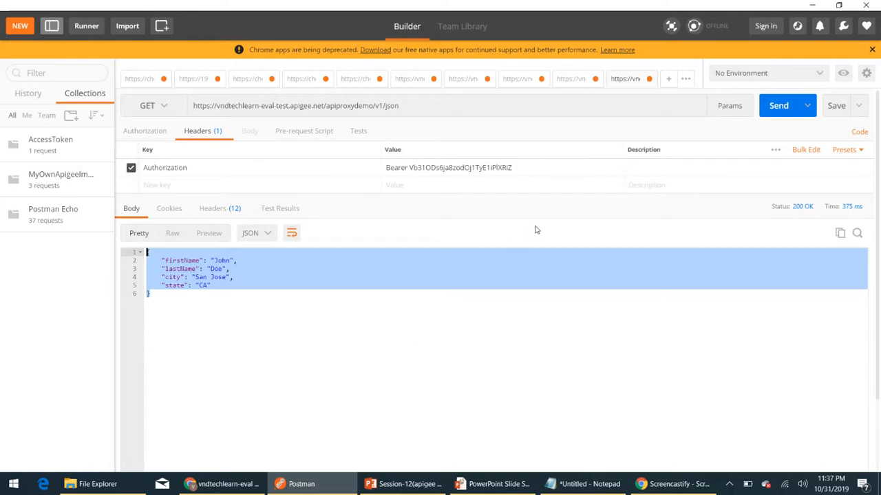
# Change the request path from json to xml and send the Admin token, getting 403 Forbidden.
pyautogui.doubleClick(392, 107)
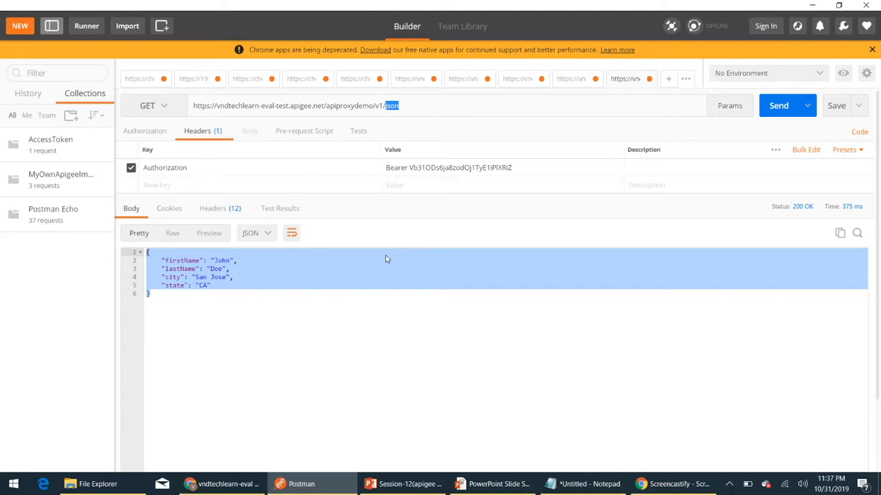
pyautogui.click(578, 484)
pyautogui.doubleClick(277, 50)
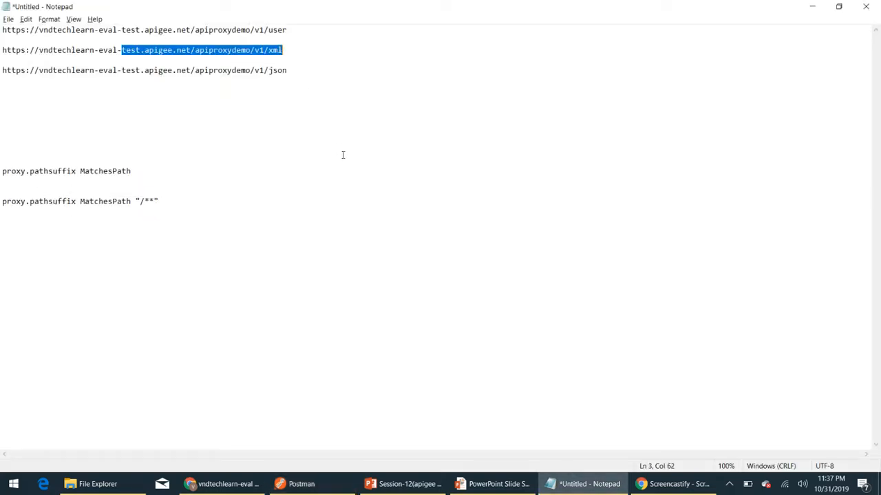
pyautogui.click(284, 54)
pyautogui.moveTo(268, 49); pyautogui.dragTo(282, 49)
pyautogui.hotkey('ctrl', 'c')
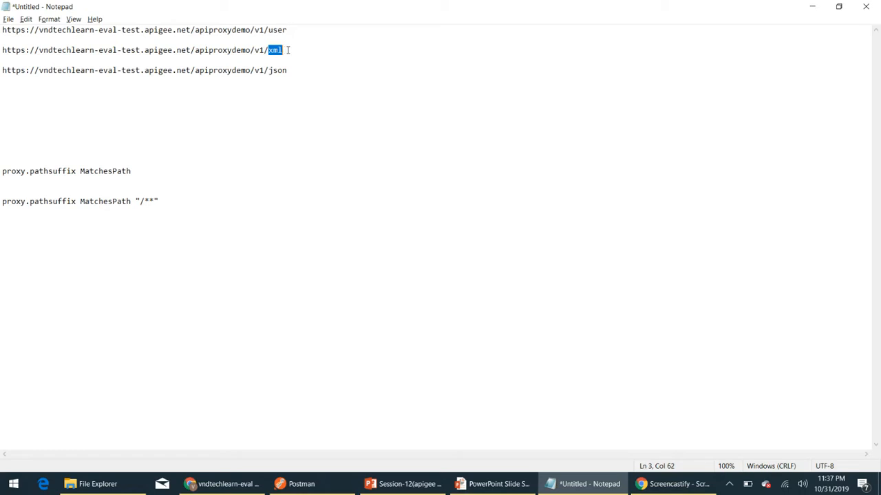
pyautogui.hotkey('alt', 'Tab')
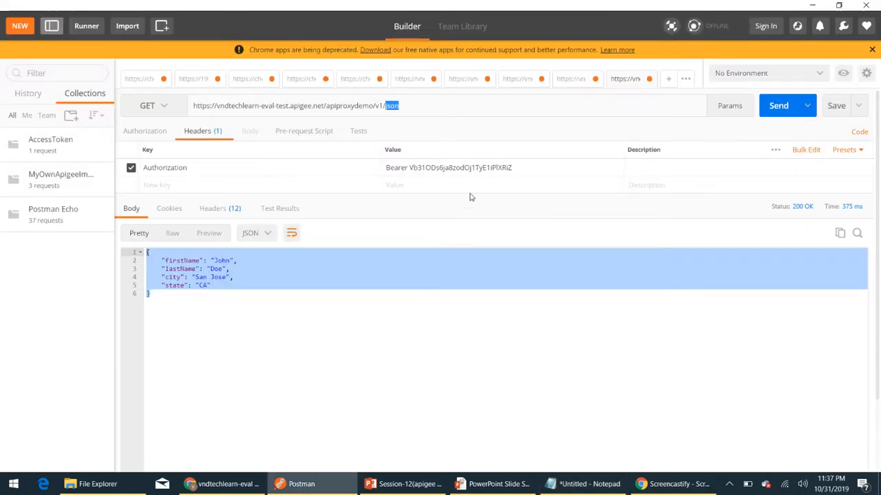
pyautogui.hotkey('ctrl', 'v')
pyautogui.click(778, 105)
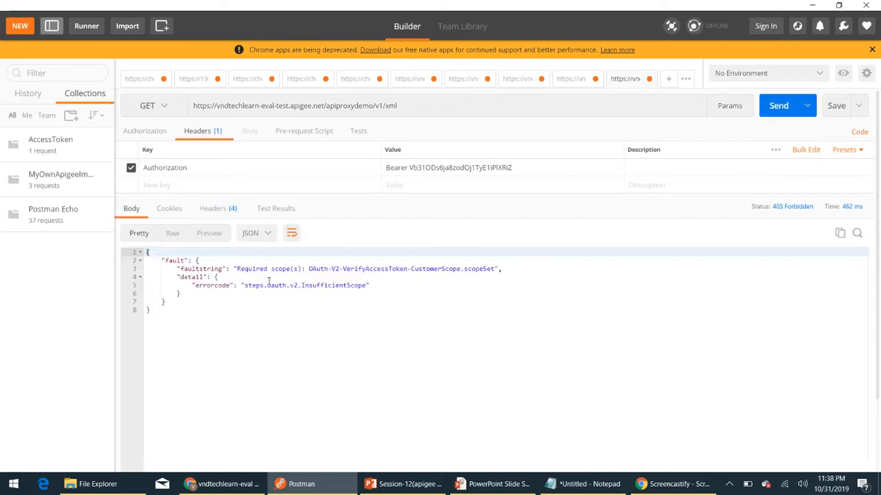
pyautogui.moveTo(156, 314); pyautogui.dragTo(146, 260)
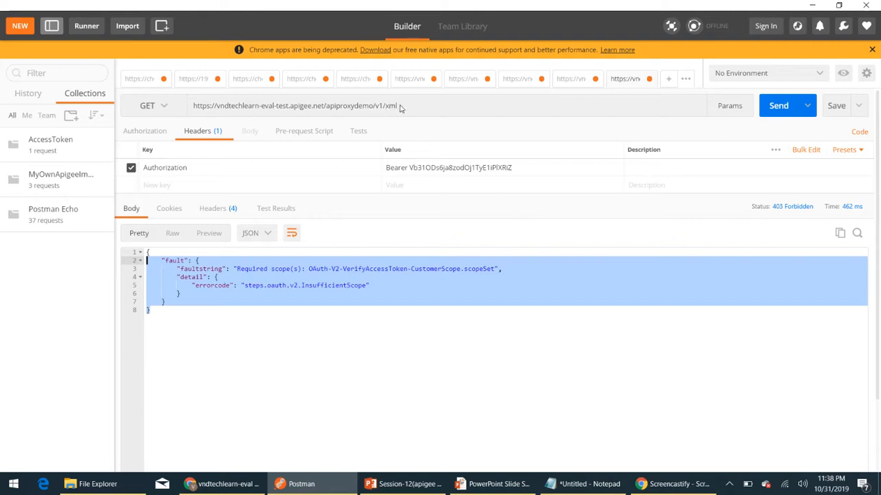
# Request a new access token with scope Customer instead of Admin and select its access_token.
pyautogui.click(501, 482)
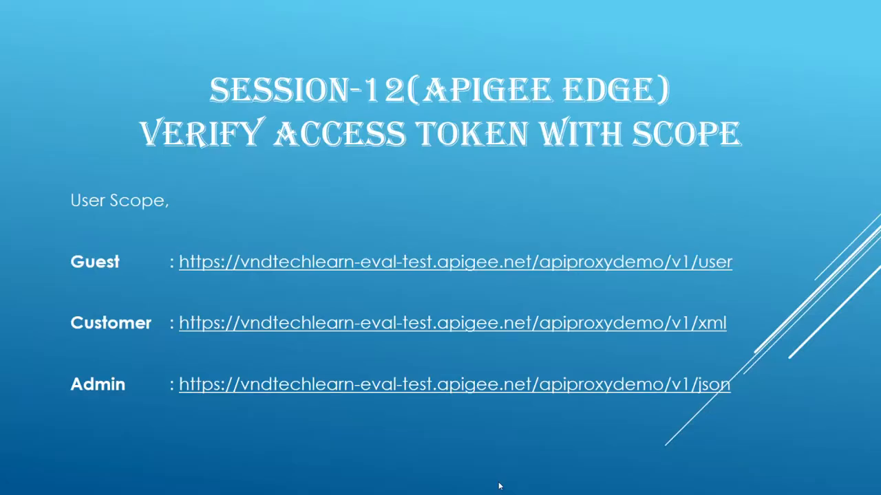
pyautogui.hotkey('alt', 'Tab')
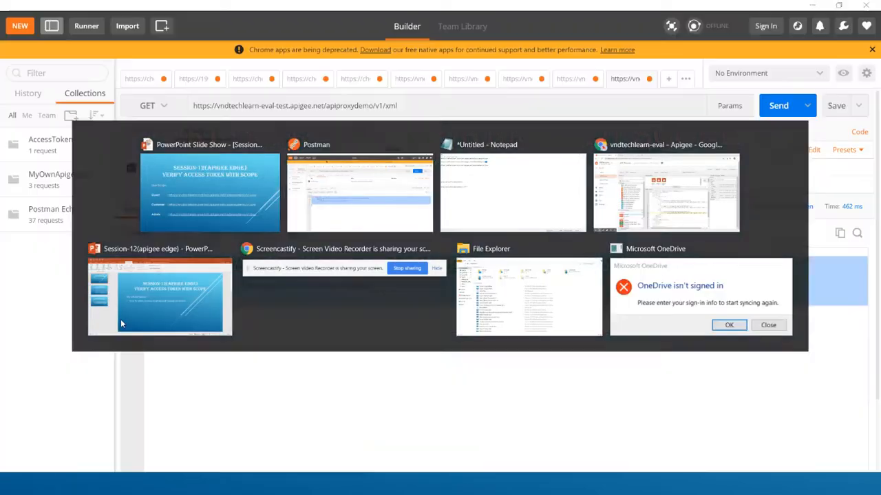
pyautogui.click(574, 80)
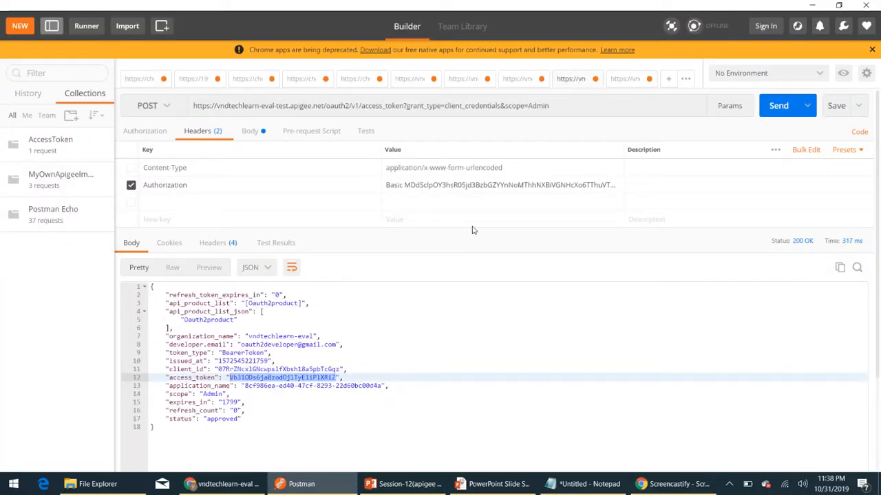
pyautogui.doubleClick(539, 106)
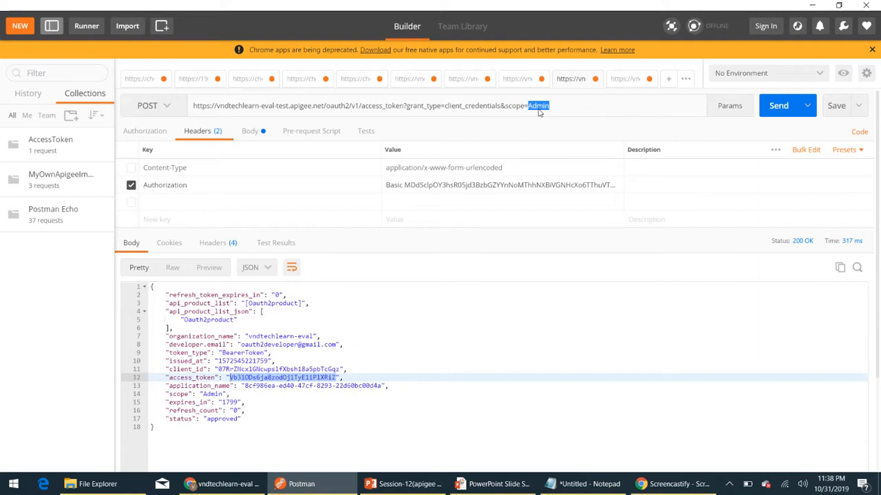
pyautogui.write('Customer')
pyautogui.click(773, 112)
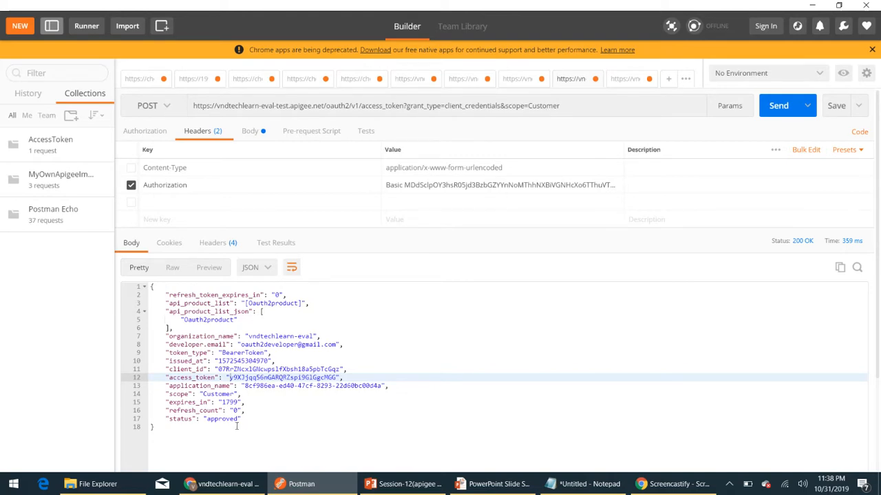
pyautogui.doubleClick(256, 377)
pyautogui.hotkey('ctrl', 'c')
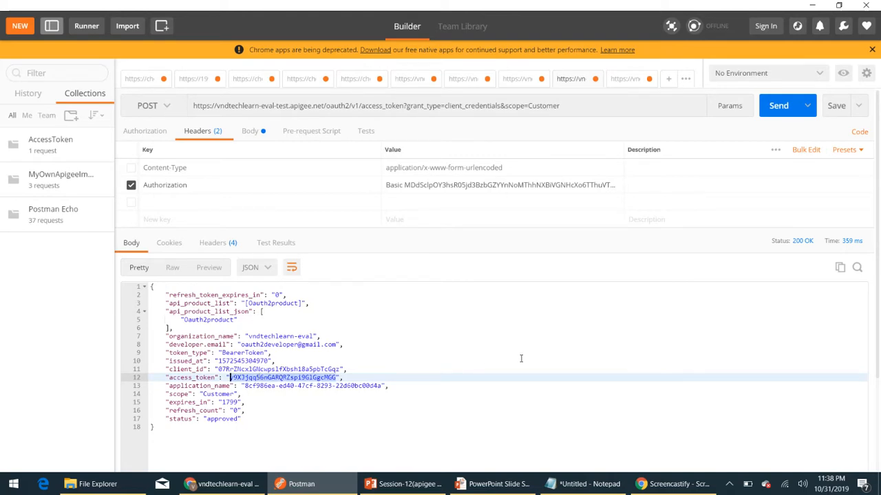
# Send the /xml request with the Customer token for 200 OK XML, then advance to Admin's allowed-paths slide.
pyautogui.click(626, 81)
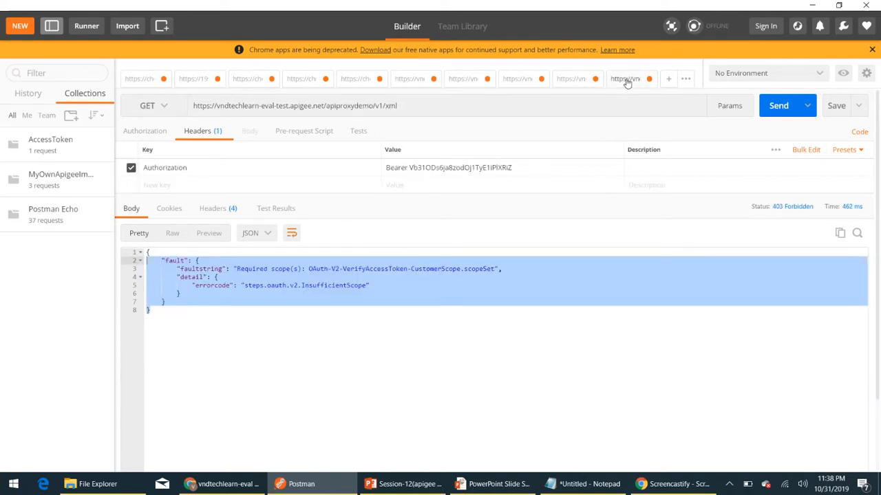
pyautogui.doubleClick(444, 169)
pyautogui.hotkey('ctrl', 'v')
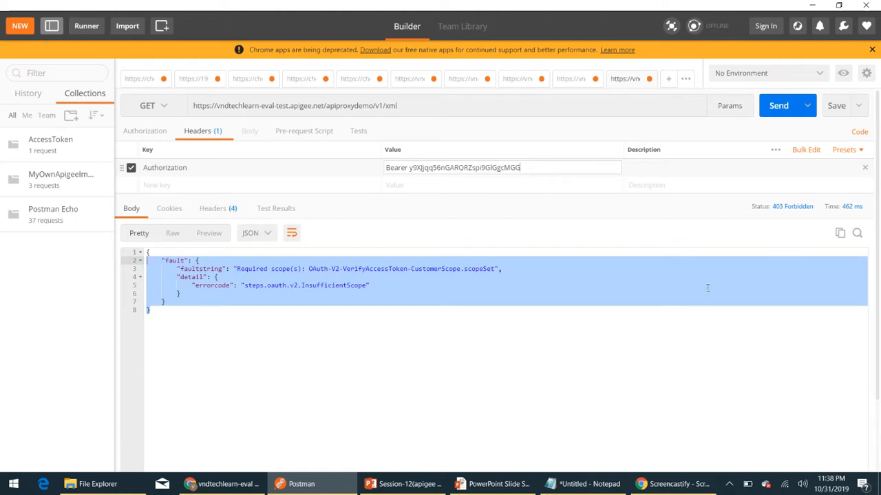
pyautogui.click(779, 106)
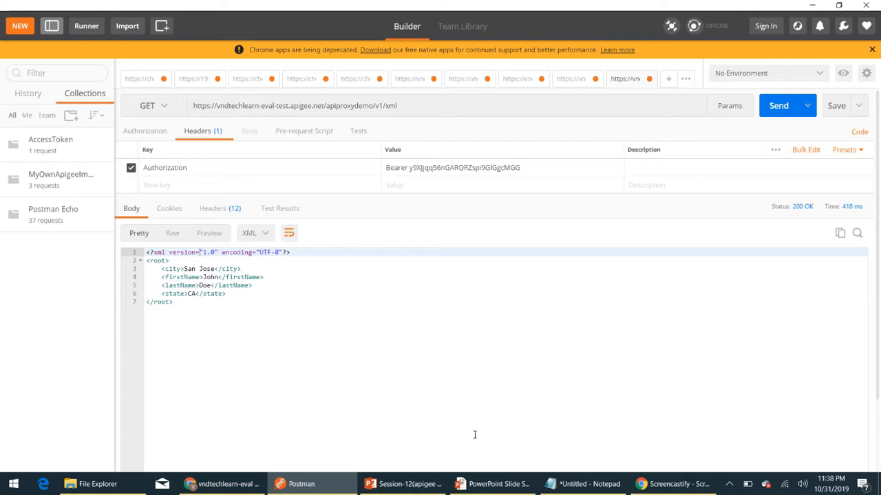
pyautogui.click(496, 488)
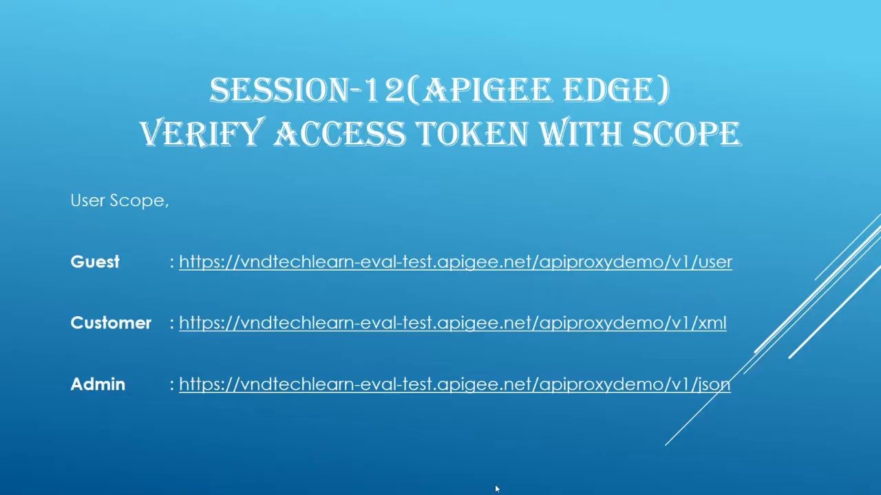
pyautogui.click(494, 313)
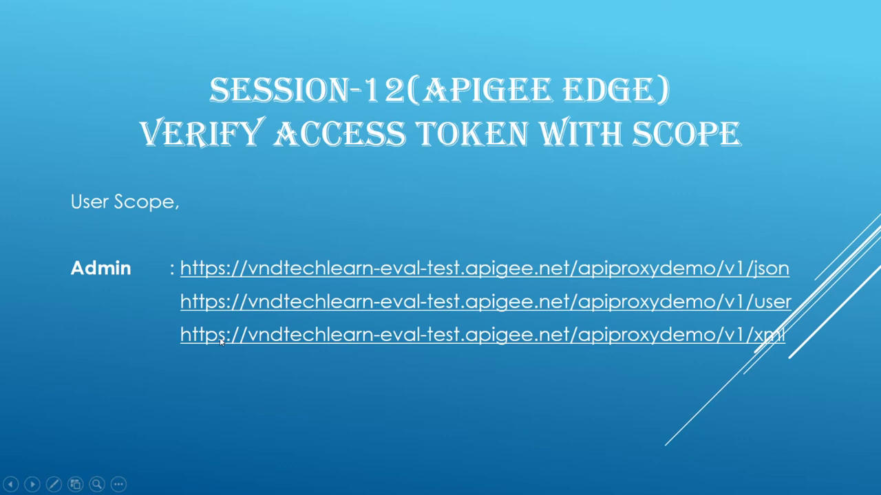